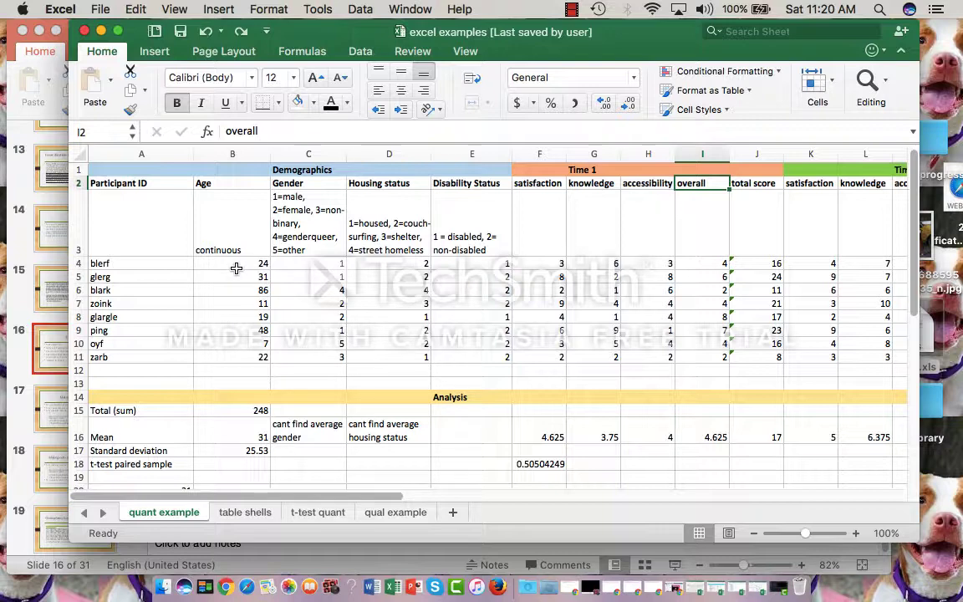
Step: Point out an age value in B4 and a gender code in C7 on the quant example sheet
left_click(237, 266)
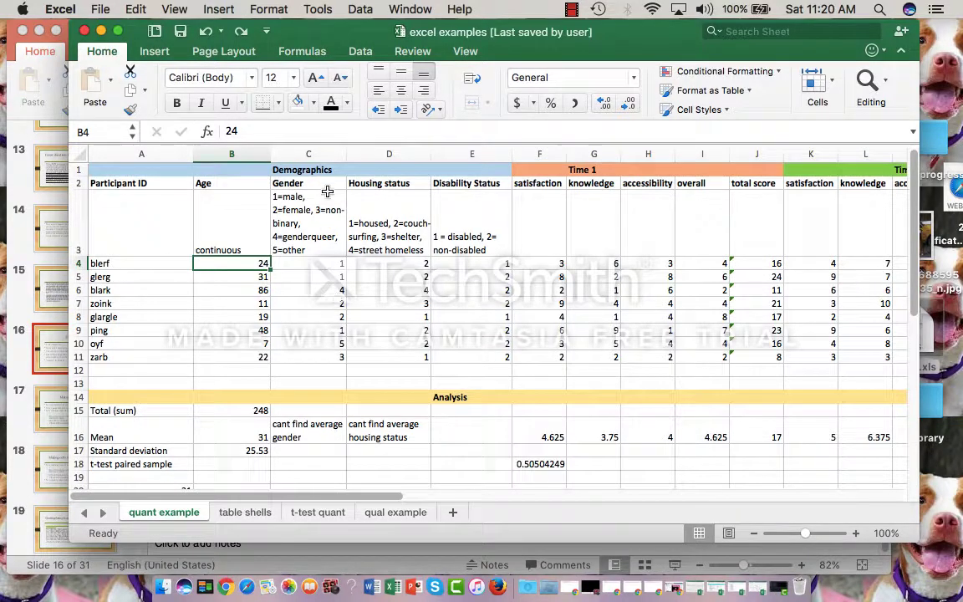
left_click(343, 305)
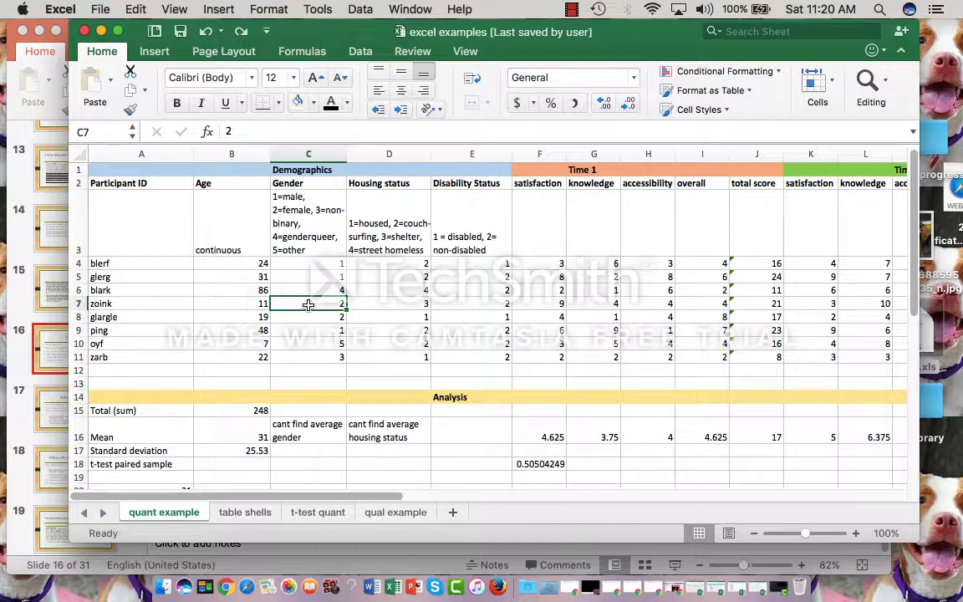
Step: Minimize the excel examples workbook and show slide 17, "Making cells do stuff", in the PowerPoint presentation
left_click(100, 31)
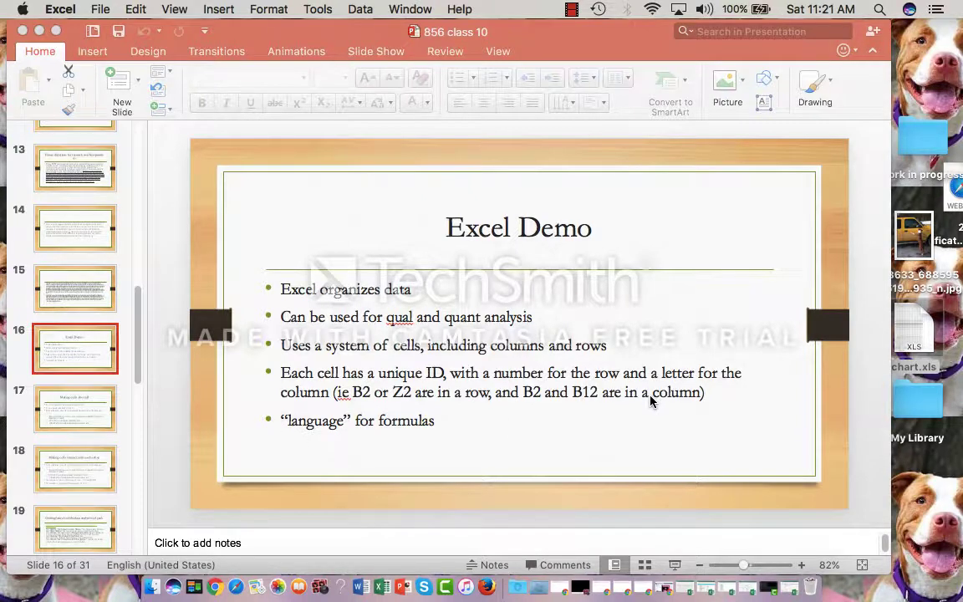
left_click(349, 423)
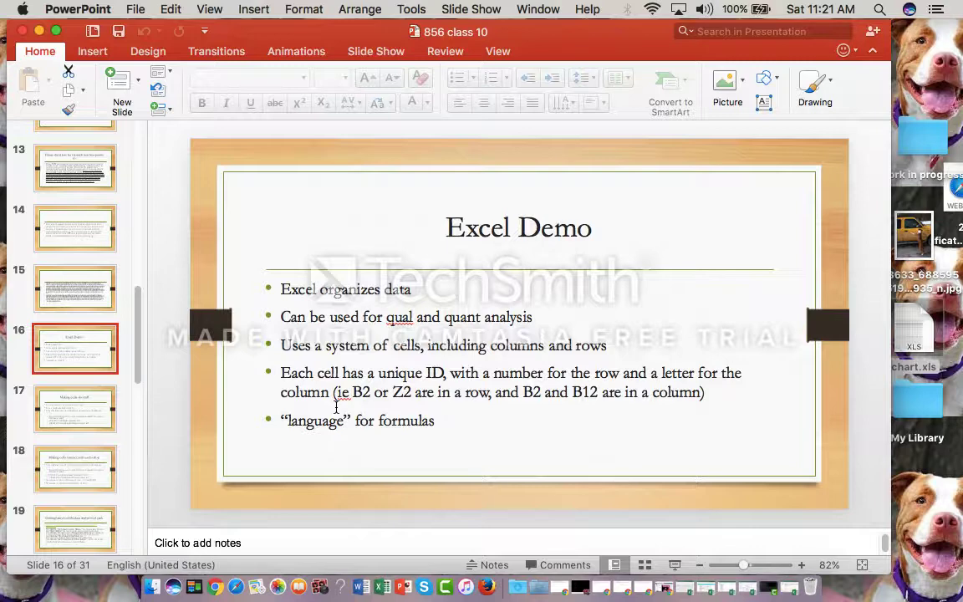
left_click(88, 407)
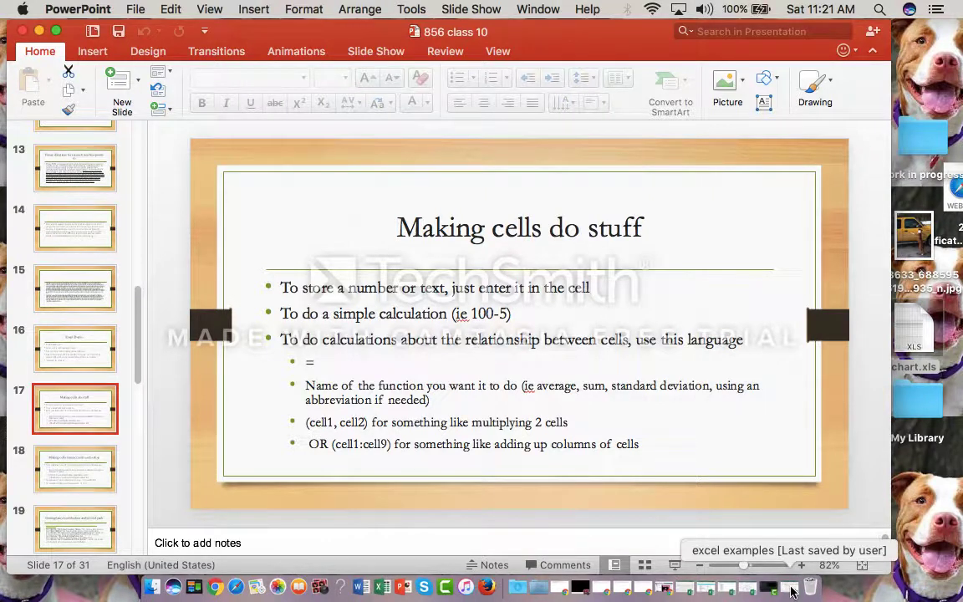
Step: Bring up the giant organizer workbook in Excel, look over its overall task list, and move its window up
left_click(707, 592)
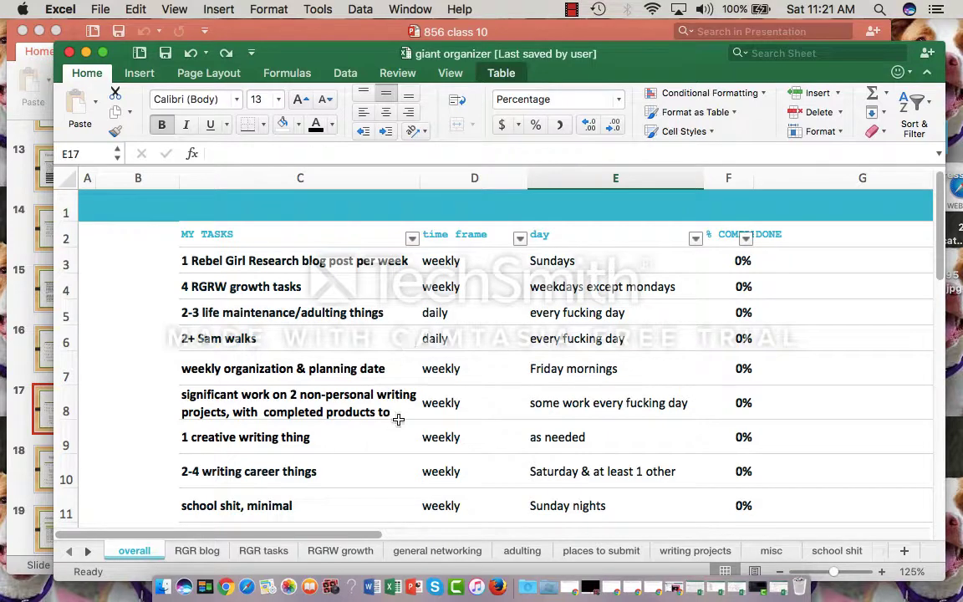
scroll(522, 393, "down", 5)
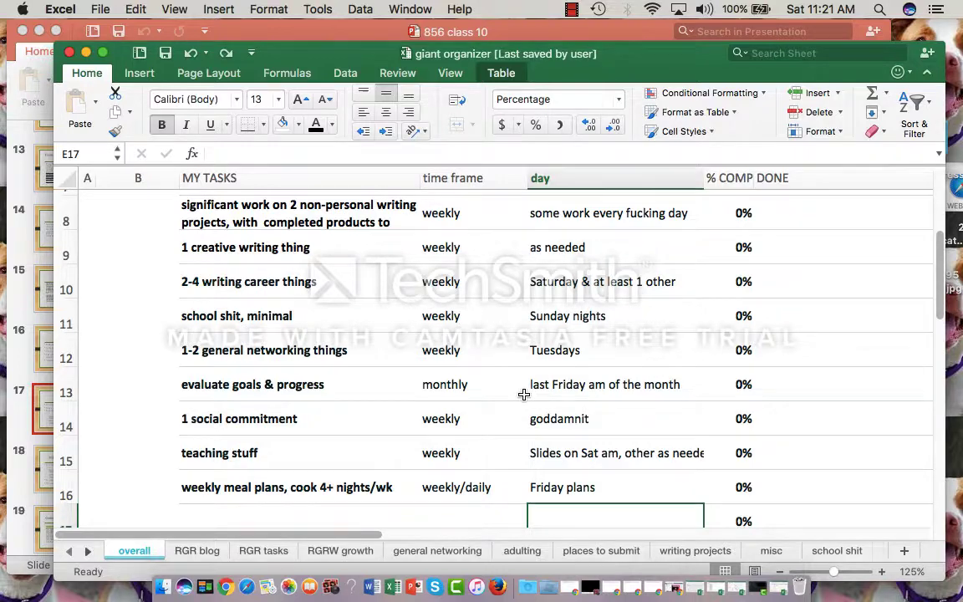
scroll(523, 393, "up", 5)
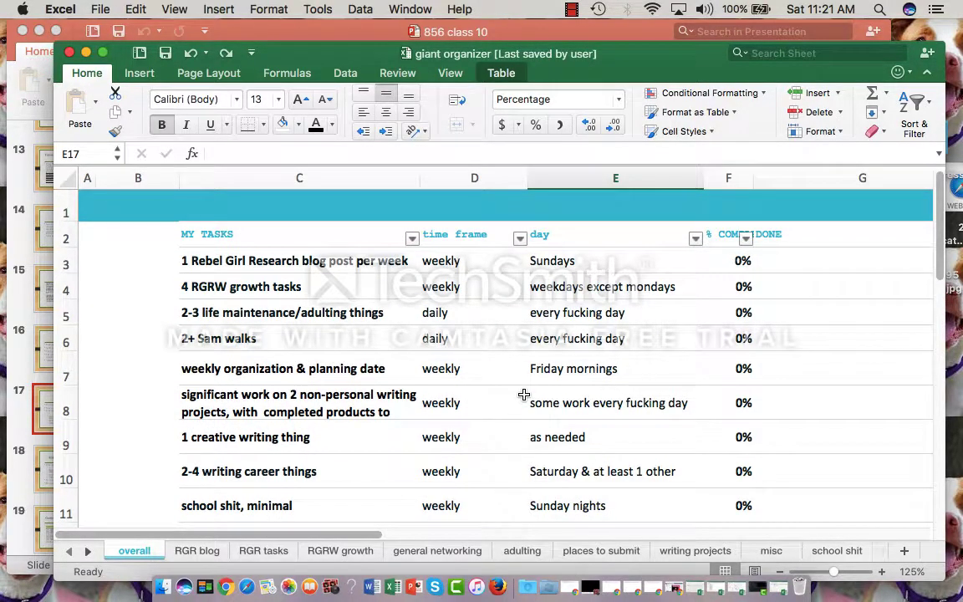
left_click_drag(609, 50, 572, 28)
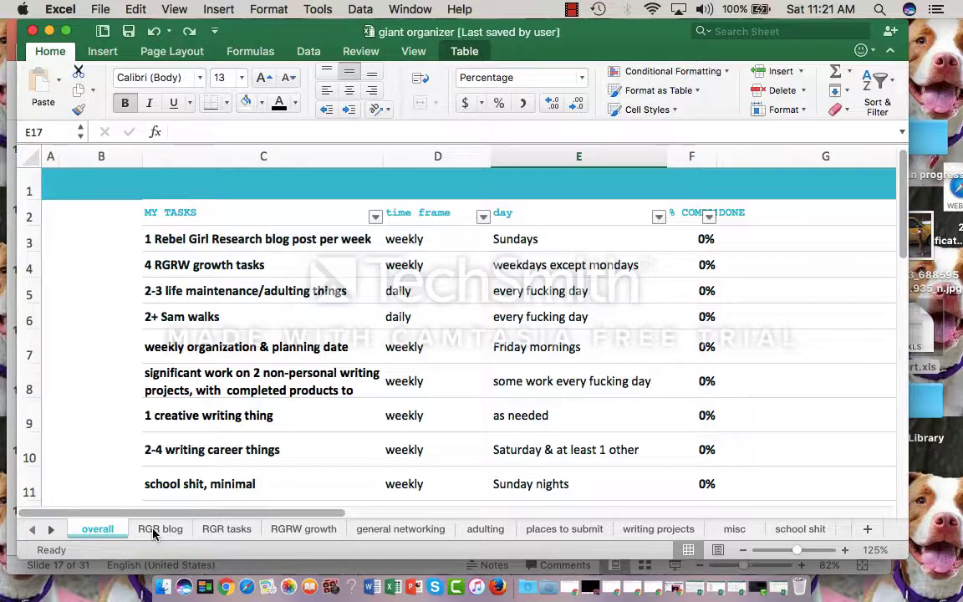
Step: Look through the general networking, places to submit, writing projects and RGR blog sheets, ending on general networking
left_click(401, 529)
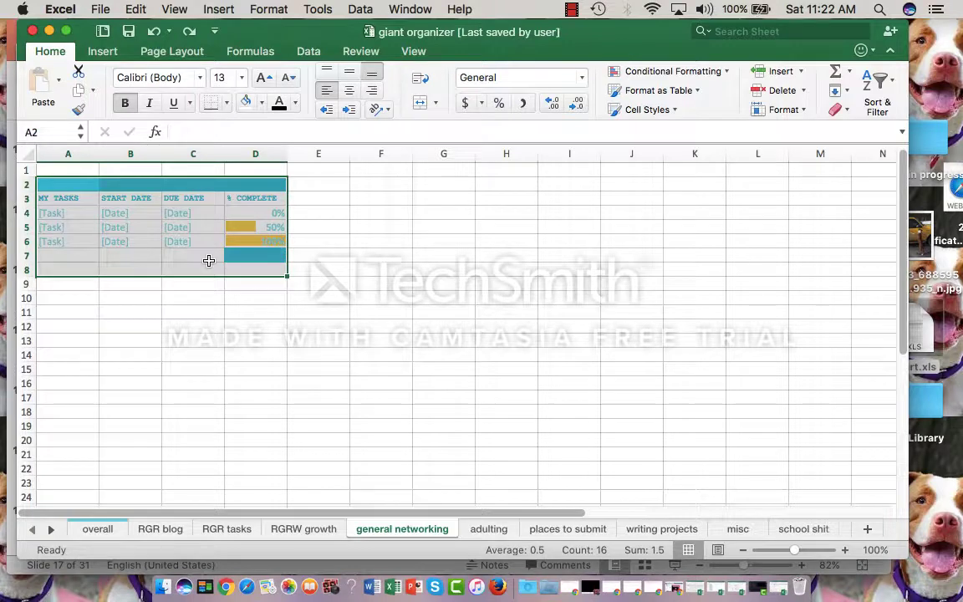
left_click(567, 529)
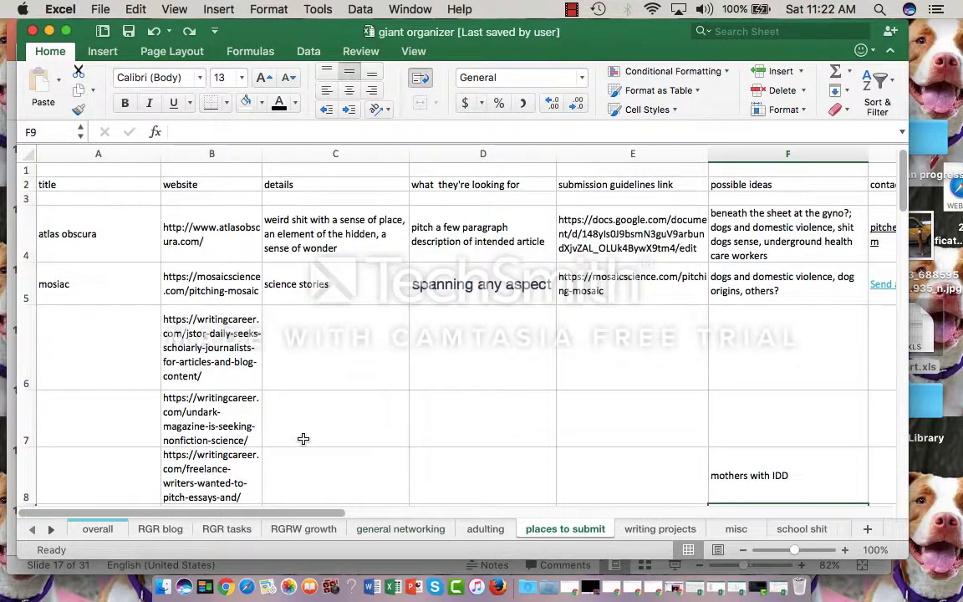
scroll(299, 436, "down", 1)
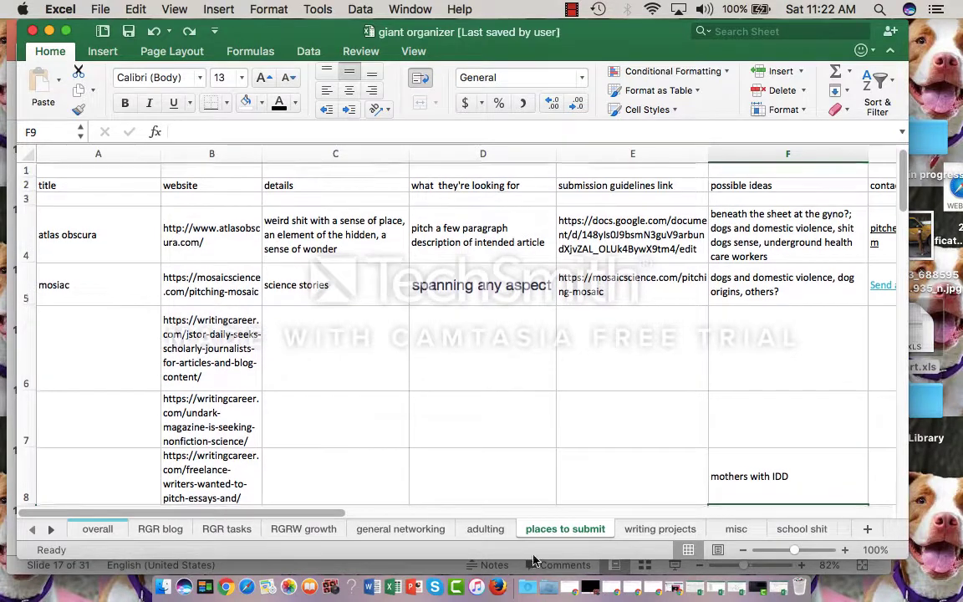
left_click(654, 528)
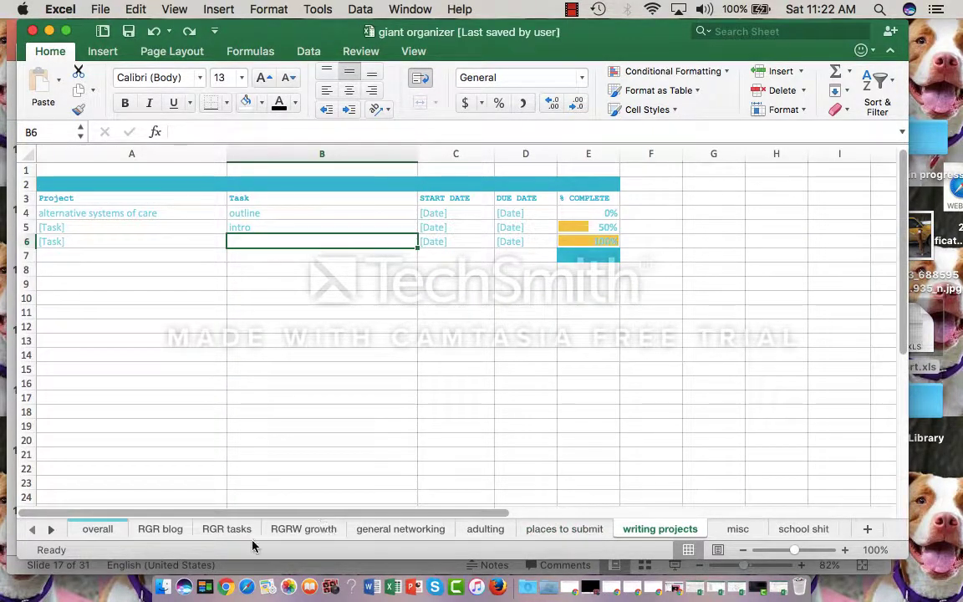
left_click(161, 529)
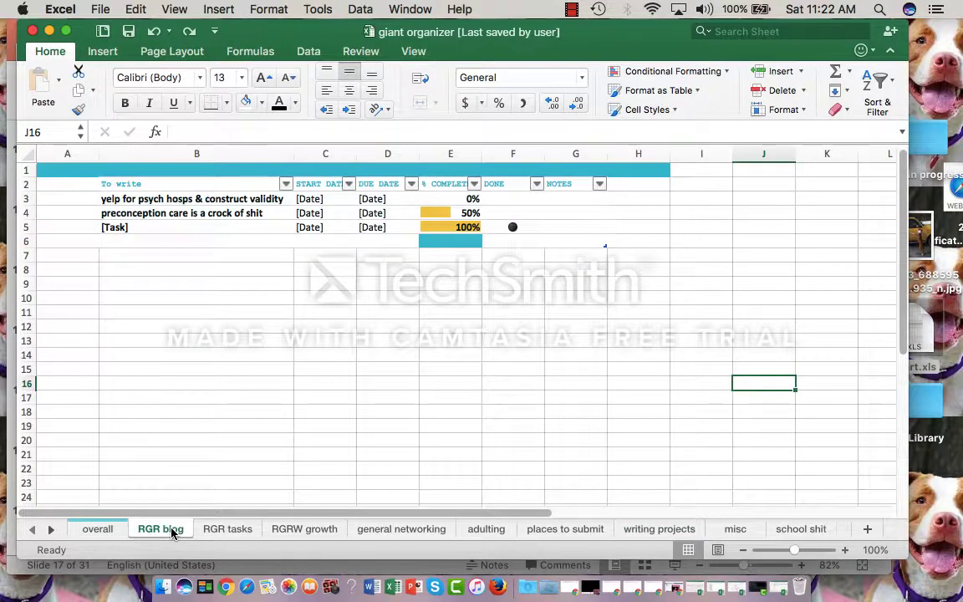
left_click(393, 529)
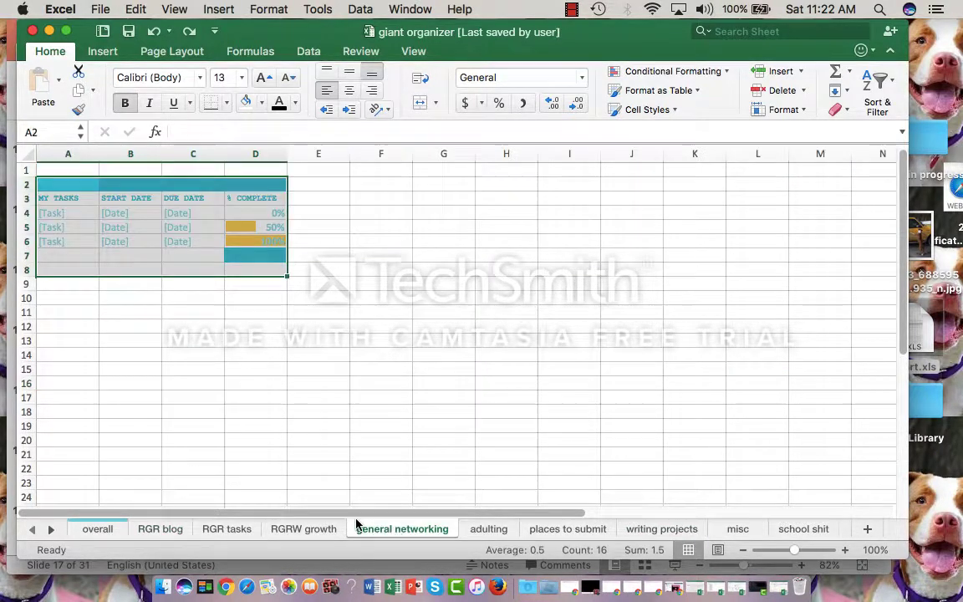
Step: Add a blank worksheet after general networking in the giant organizer workbook, and return to general networking
left_click(868, 530)
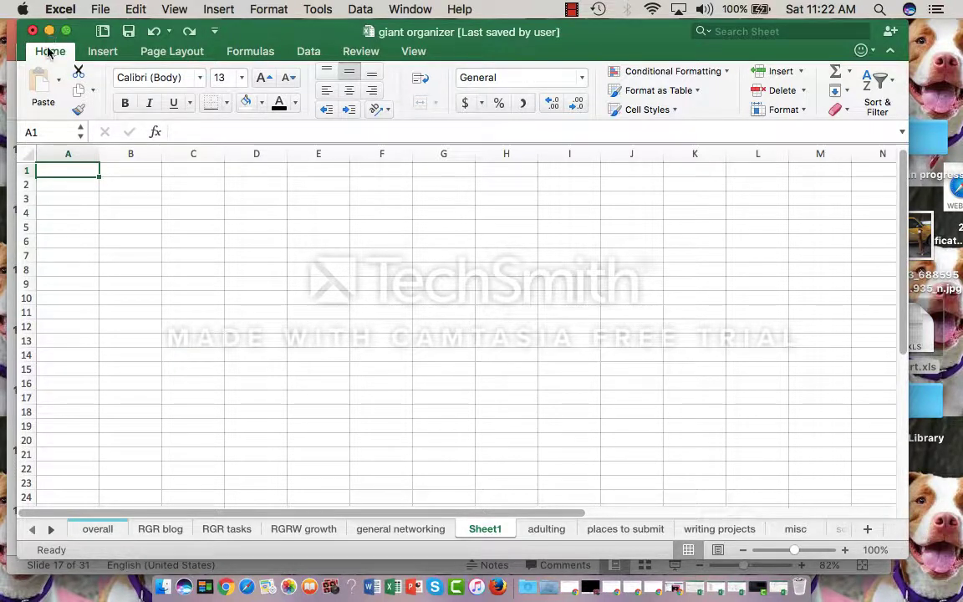
left_click(399, 529)
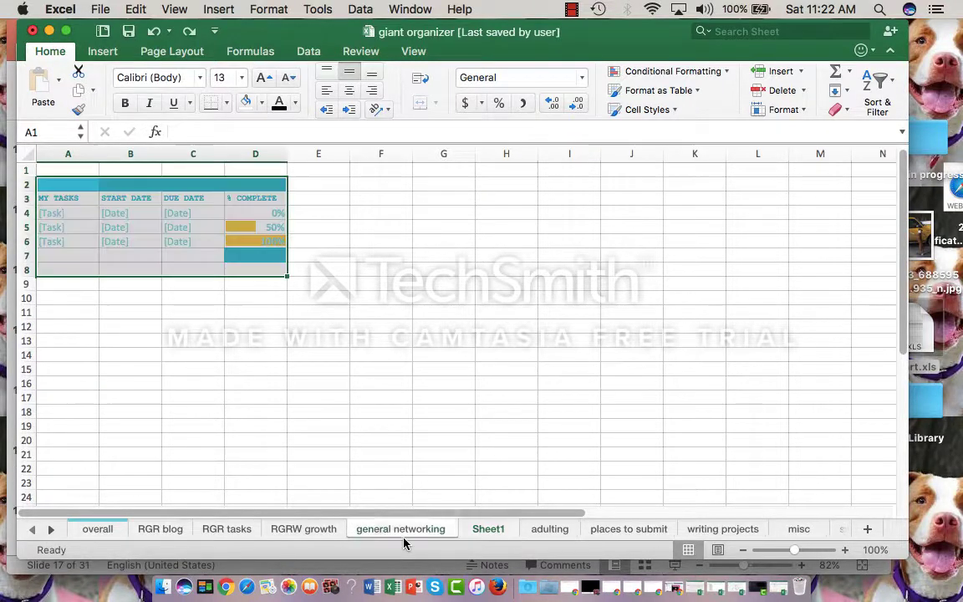
Step: View the adulting and places to submit sheets, and minimize the giant organizer workbook
left_click(550, 529)
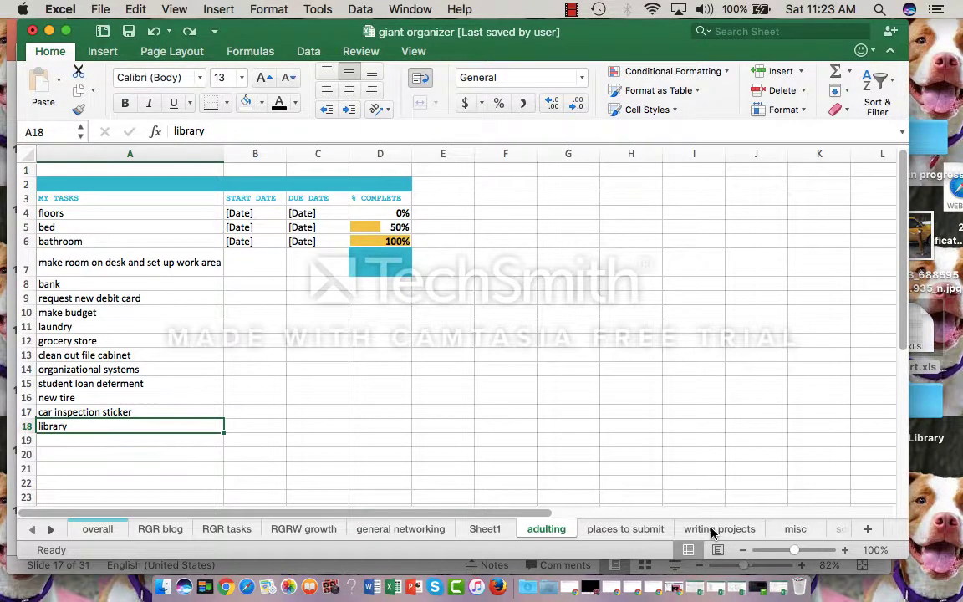
left_click(683, 531)
left_click(622, 532)
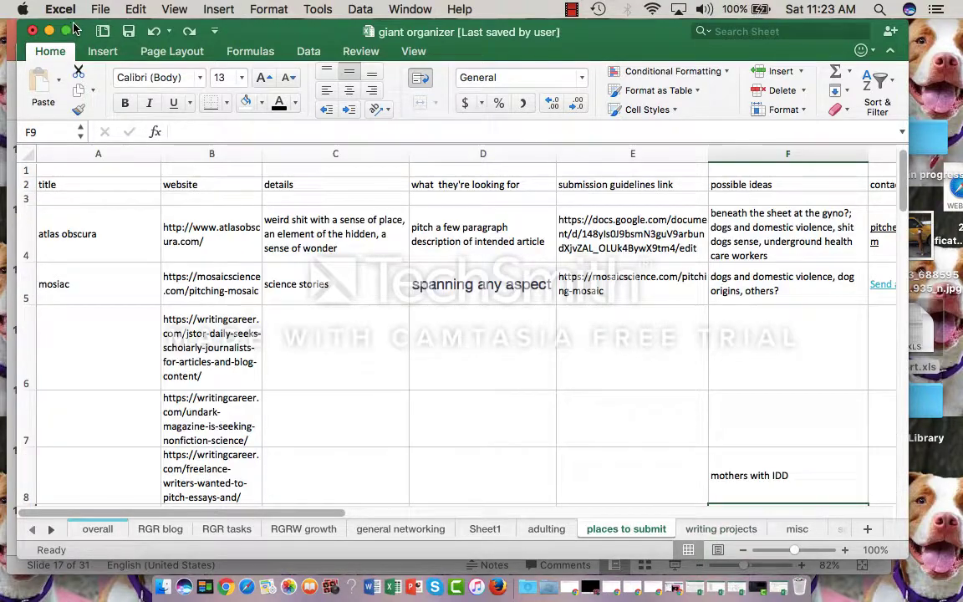
left_click(49, 31)
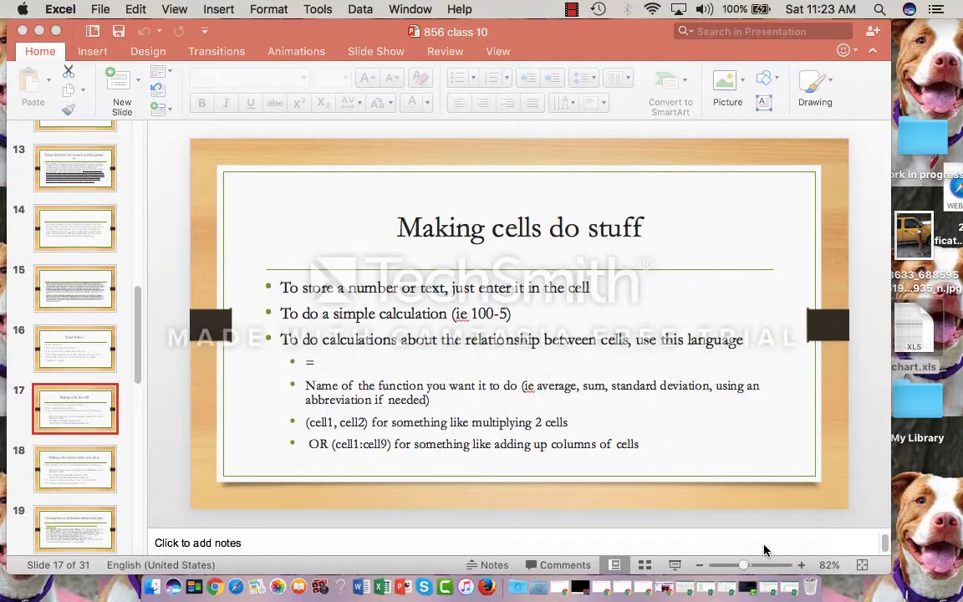
Step: Bring up the papers in progress tracking workbook and walk through the consent paper's row, column by column, to its work plan
left_click(728, 589)
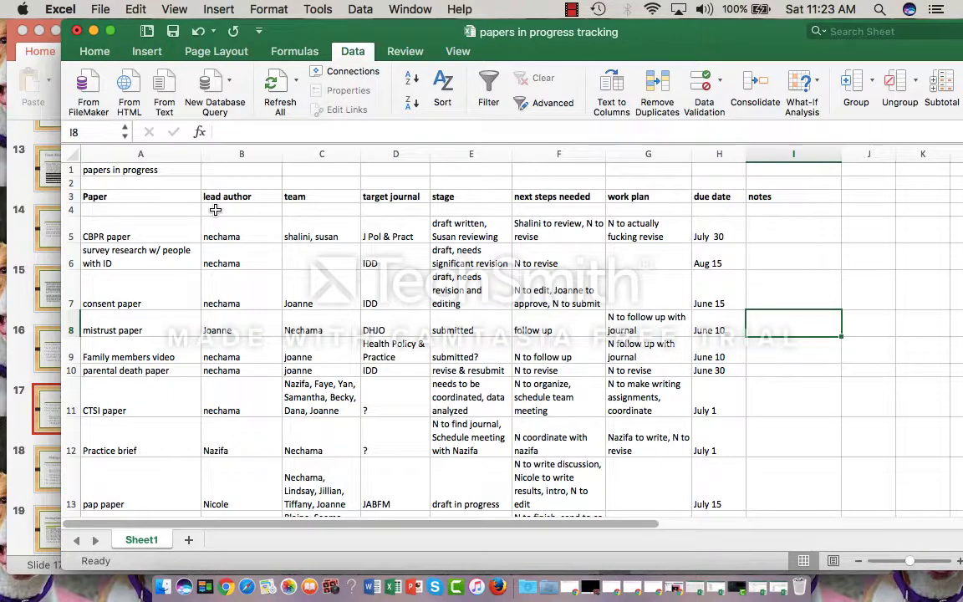
left_click(155, 229)
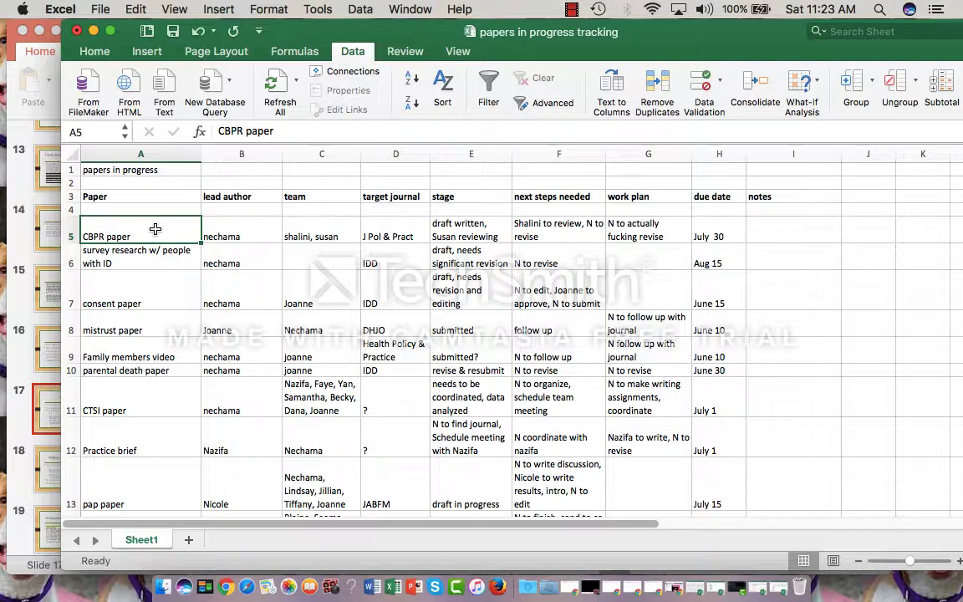
key("Down")
key("Up")
key("Right")
key("Down")
key("Down")
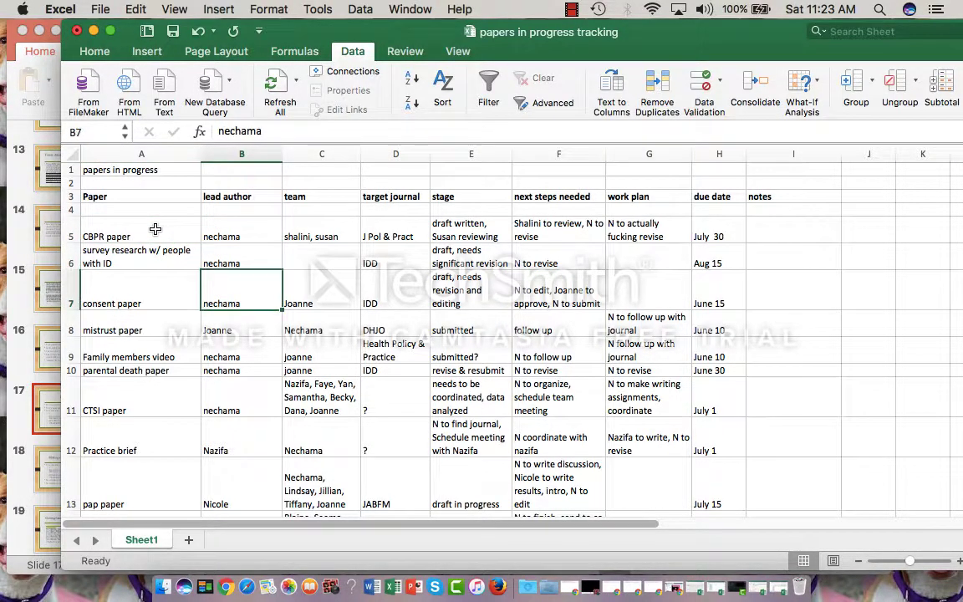
key("Right")
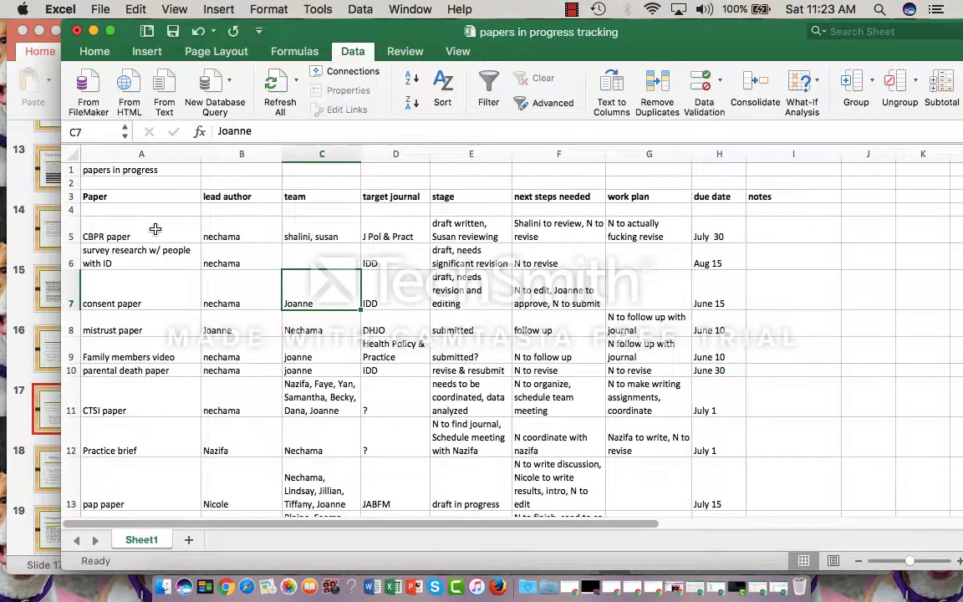
key("Right")
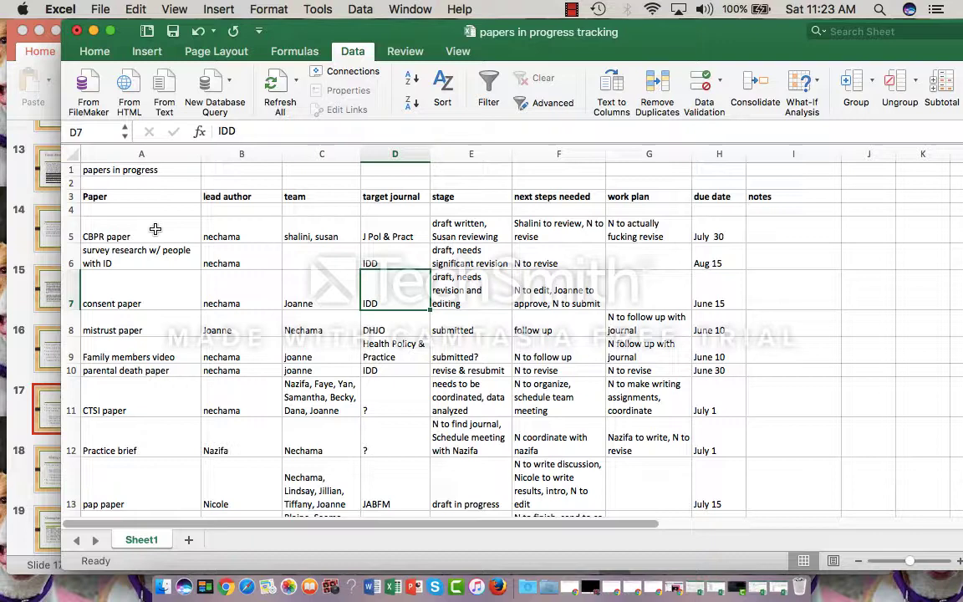
key("Right")
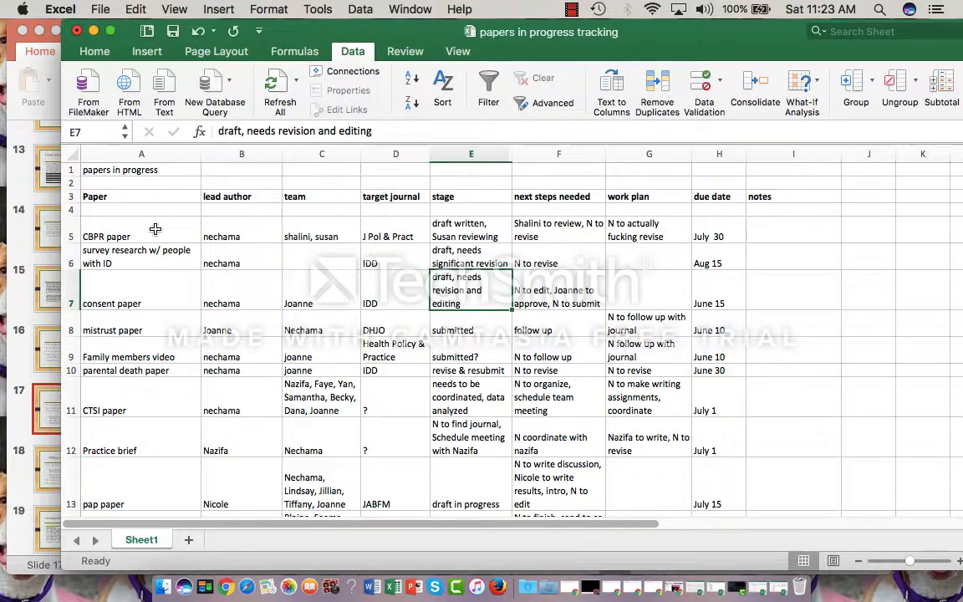
key("Right")
key("Right")
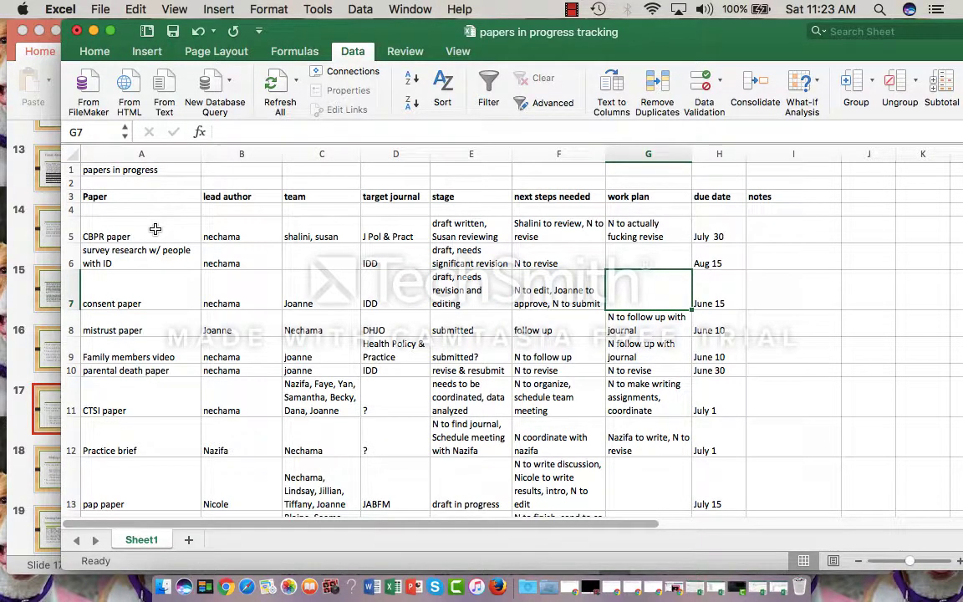
Step: Examine the work plan column down to the squat paper row and back up to row 2 above the headers
key("Down")
key("Down")
key("Down")
key("Down")
key("Down")
key("Down")
key("Down")
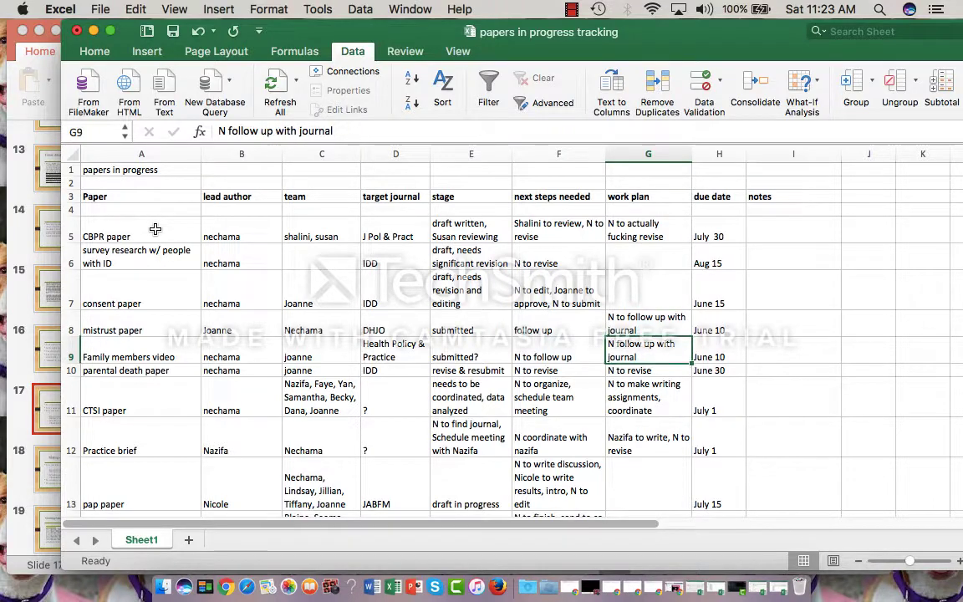
key("Down")
key("Down")
key("Down")
key("Down")
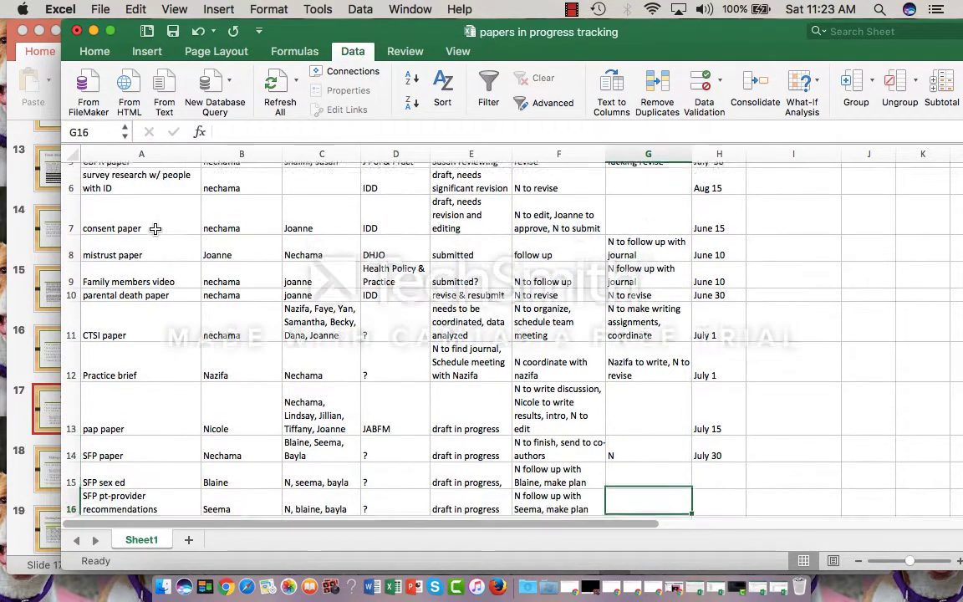
key("Down")
key("Down")
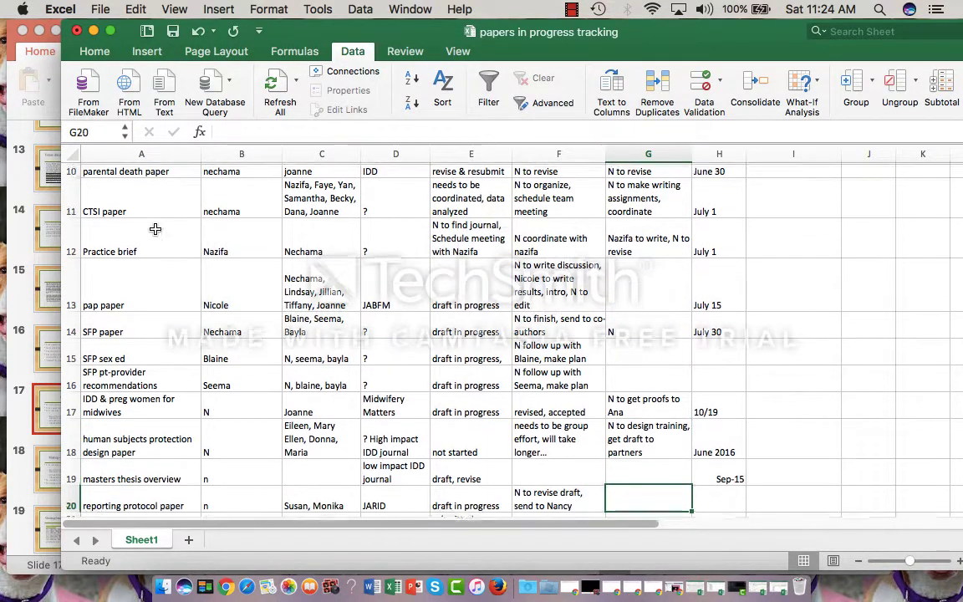
key("Down")
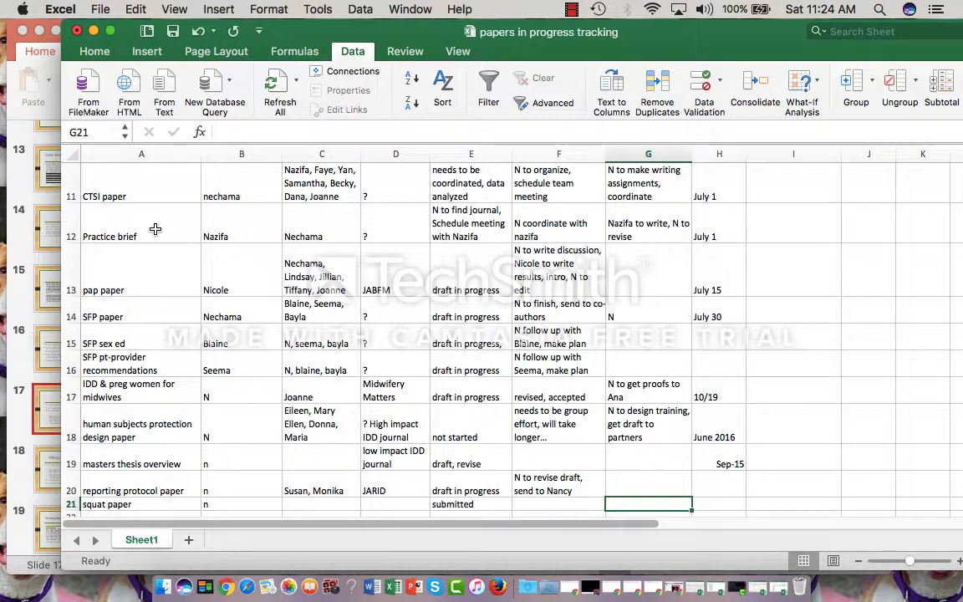
key("Up")
key("Up")
key("Up")
key("Up")
key("Up")
key("Up")
key("Up")
key("Up")
key("Up")
key("Up")
key("Up")
key("Up")
key("Up")
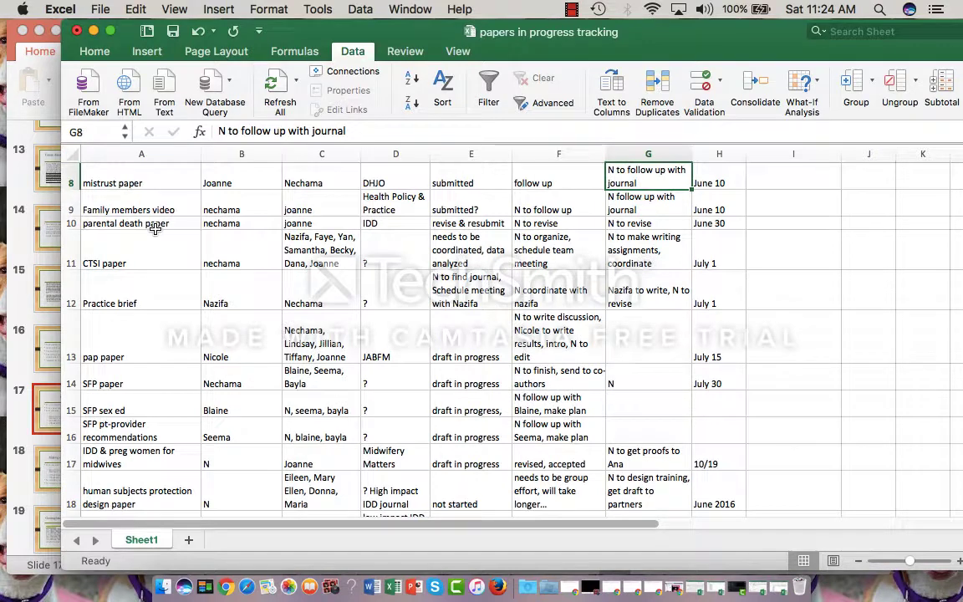
key("Up")
key("Up")
key("Up")
key("Up")
key("Up")
key("Up")
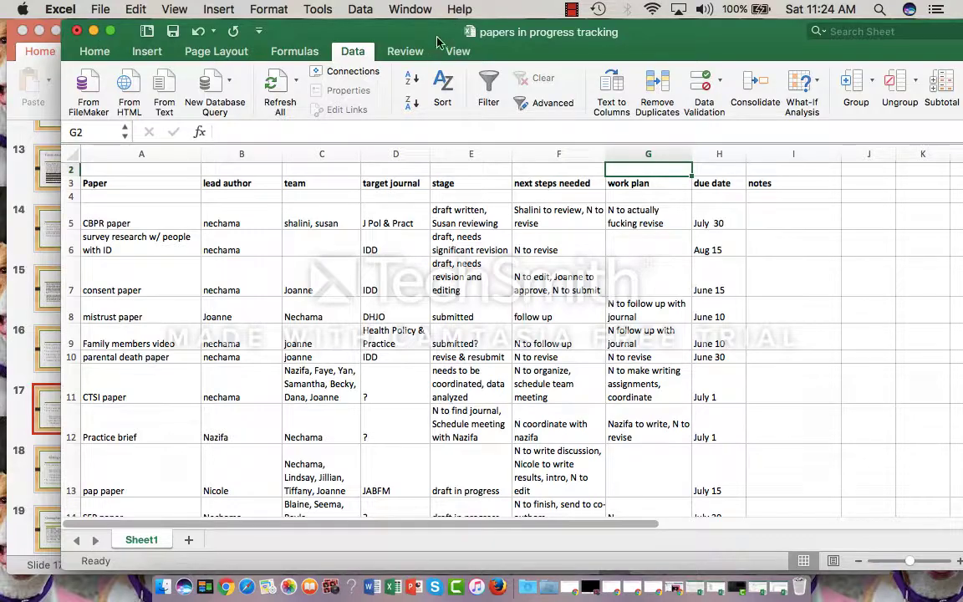
Step: Lower the papers in progress tracking window to show the slide behind it, and bring the window back up
left_click_drag(394, 34, 486, 502)
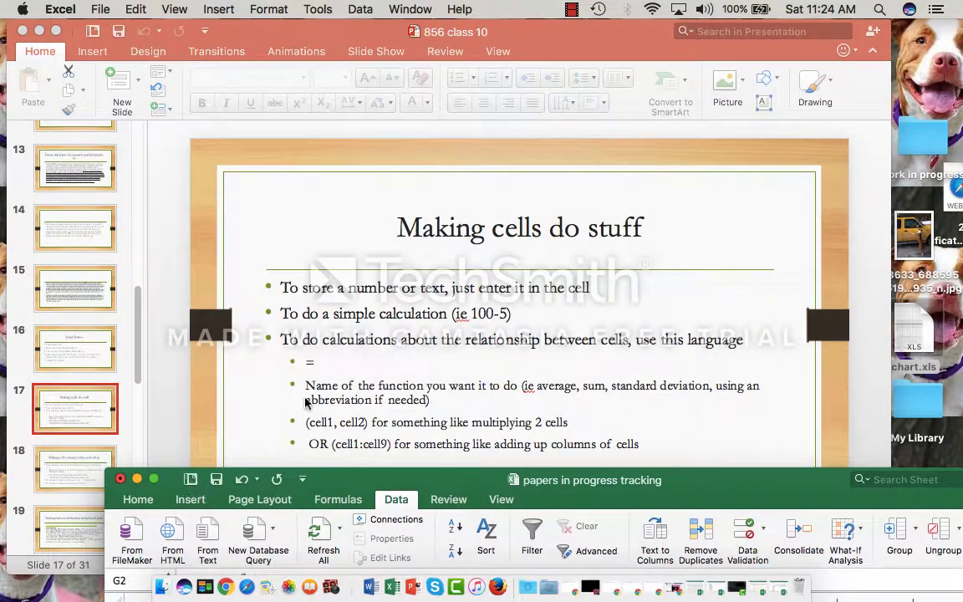
double_click(378, 478)
left_click_drag(303, 51, 307, 34)
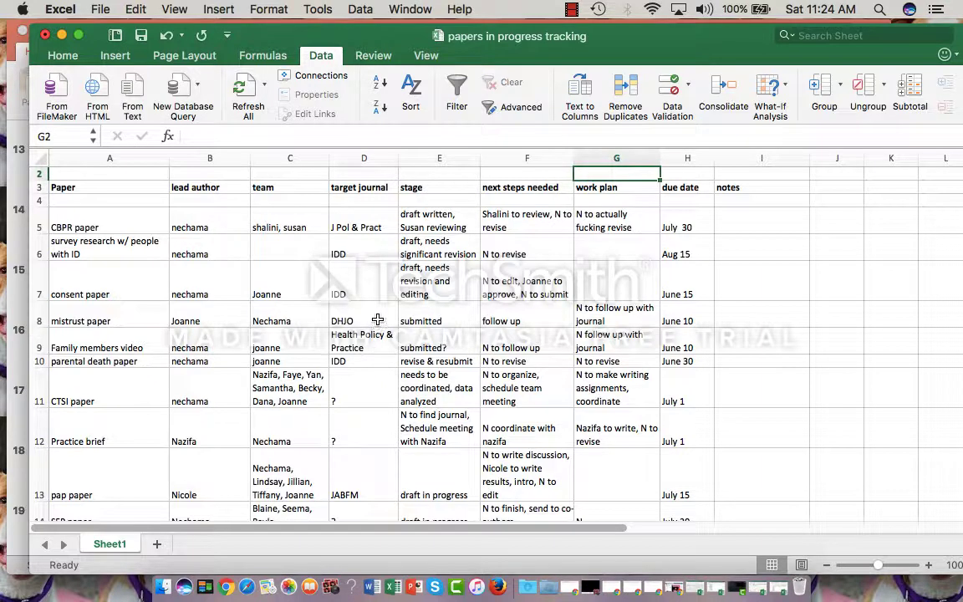
Step: Examine the target journal column down to the squat paper row and back up to the sheet's title row
left_click(363, 254)
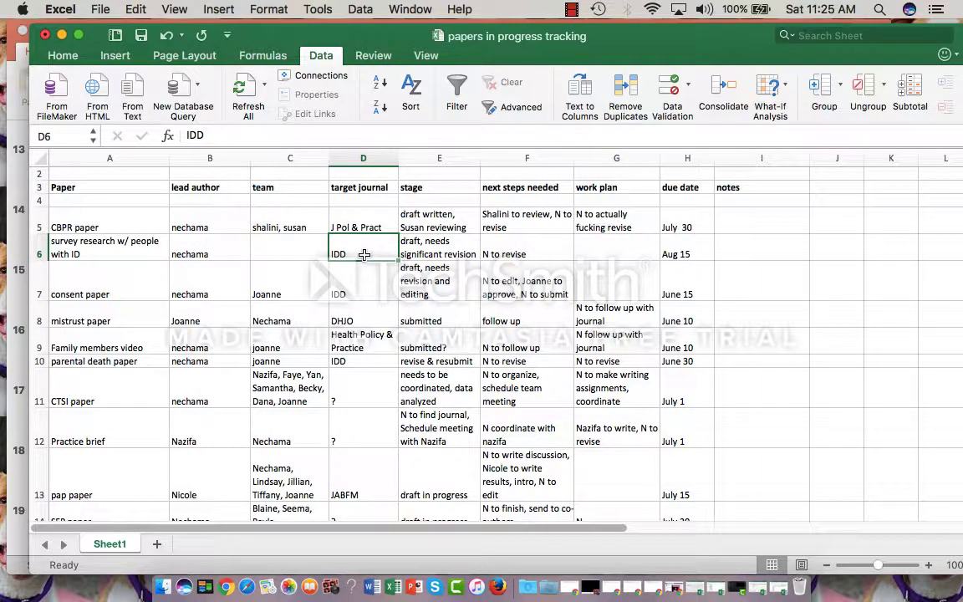
left_click(358, 202)
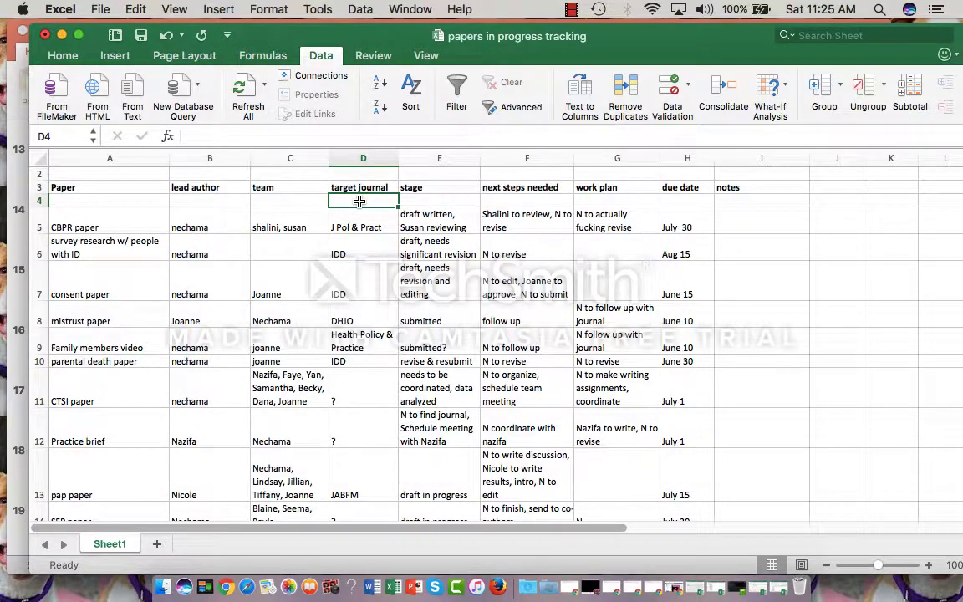
scroll(361, 288, "down", 5)
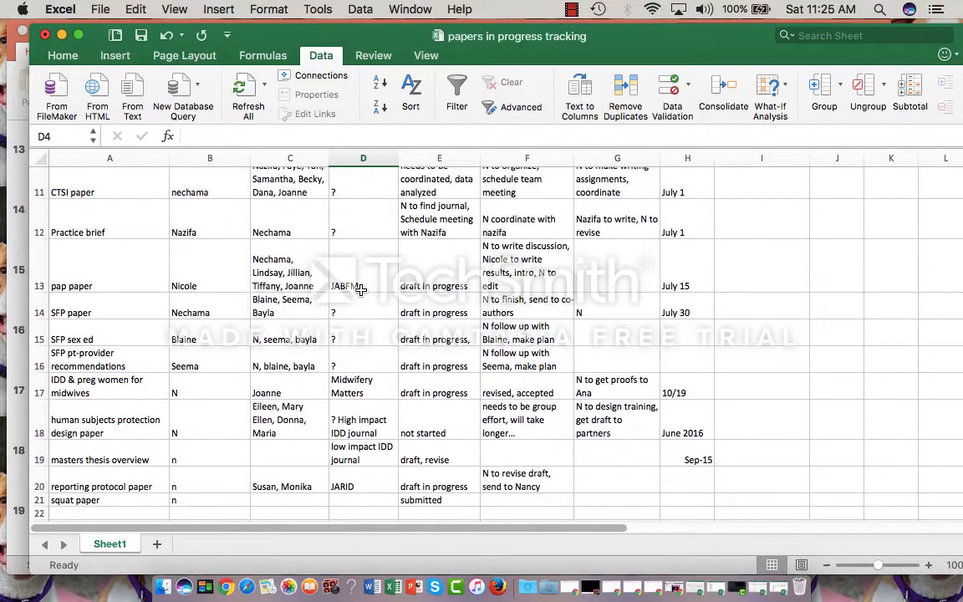
scroll(361, 289, "up", 10)
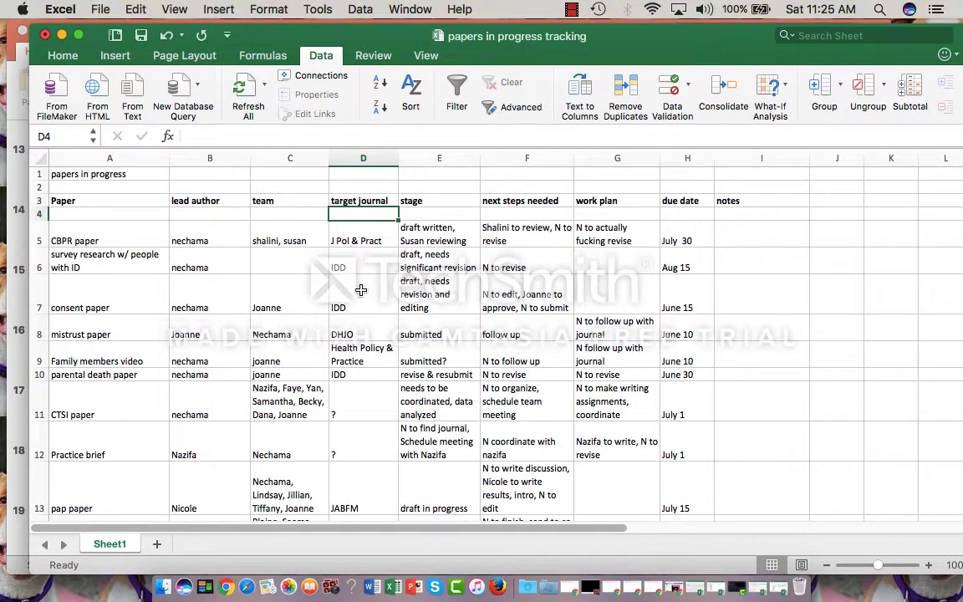
scroll(361, 289, "down", 2)
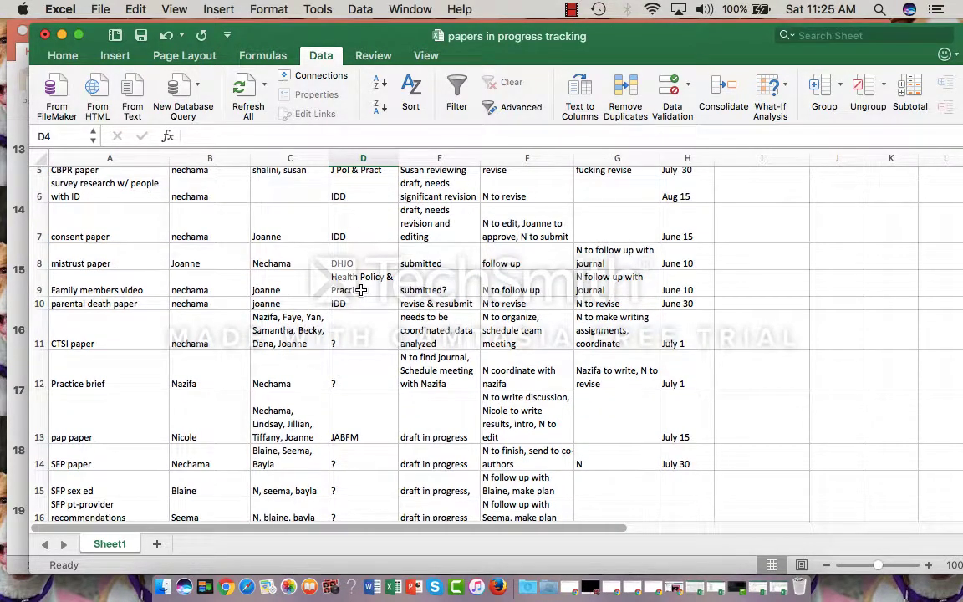
scroll(372, 344, "up", 1)
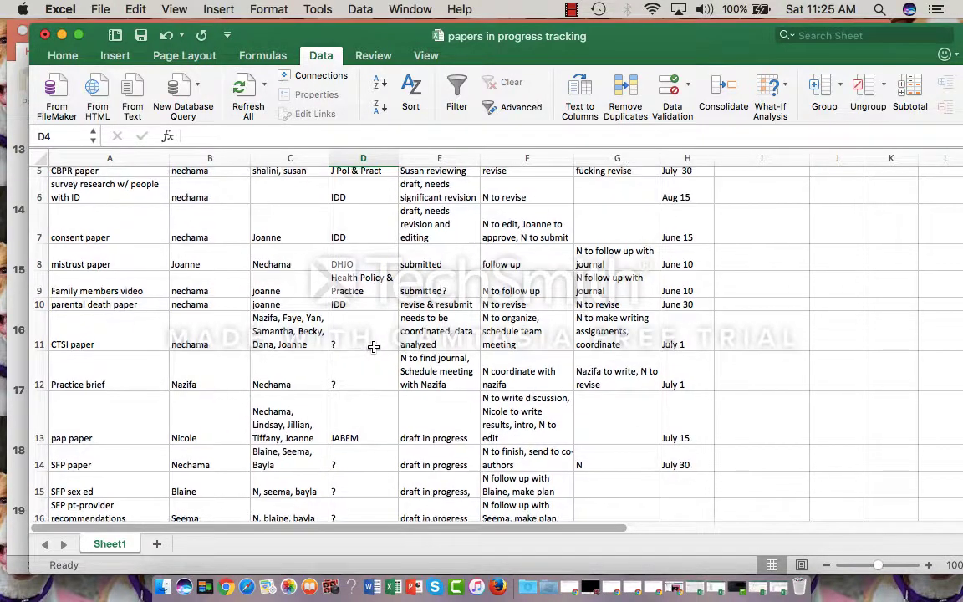
scroll(360, 342, "up", 3)
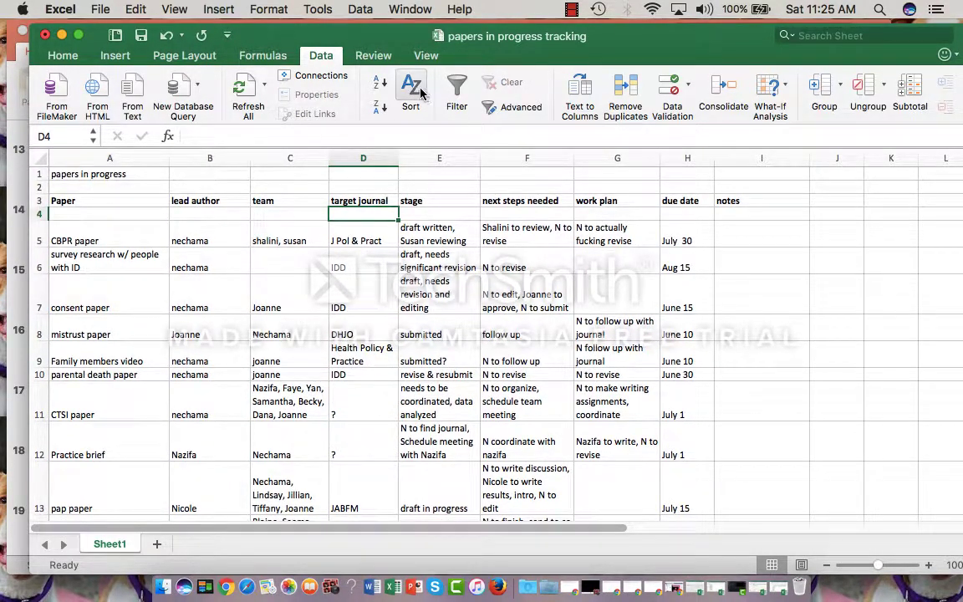
Step: Sort the papers list by the values in Column D, in A to Z order
left_click(61, 53)
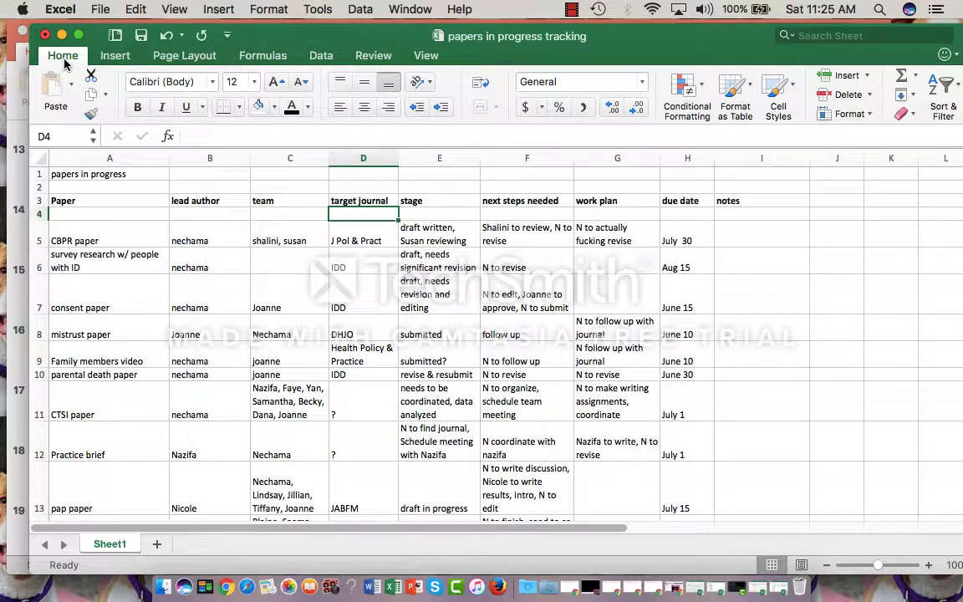
left_click(323, 57)
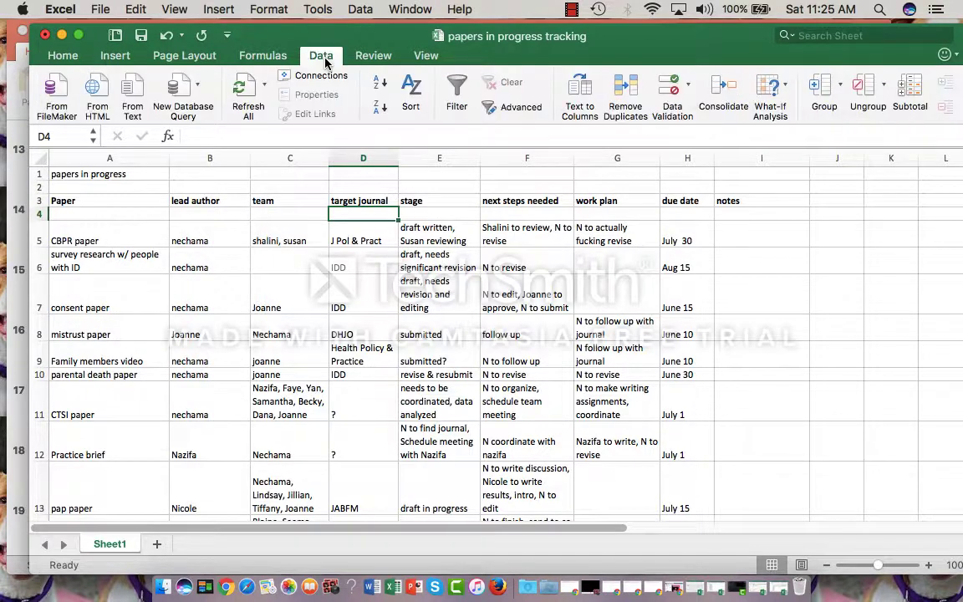
left_click(411, 87)
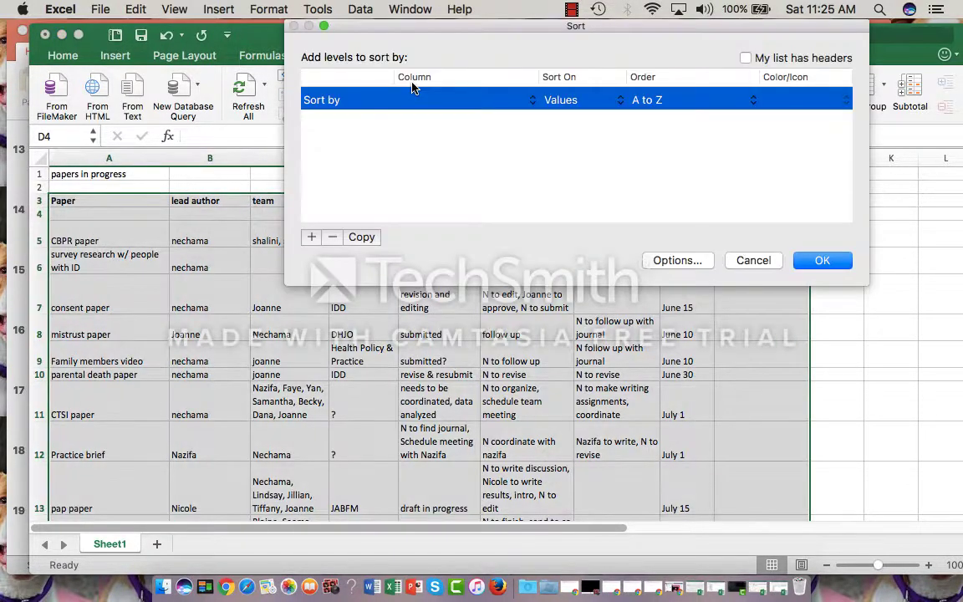
left_click(532, 106)
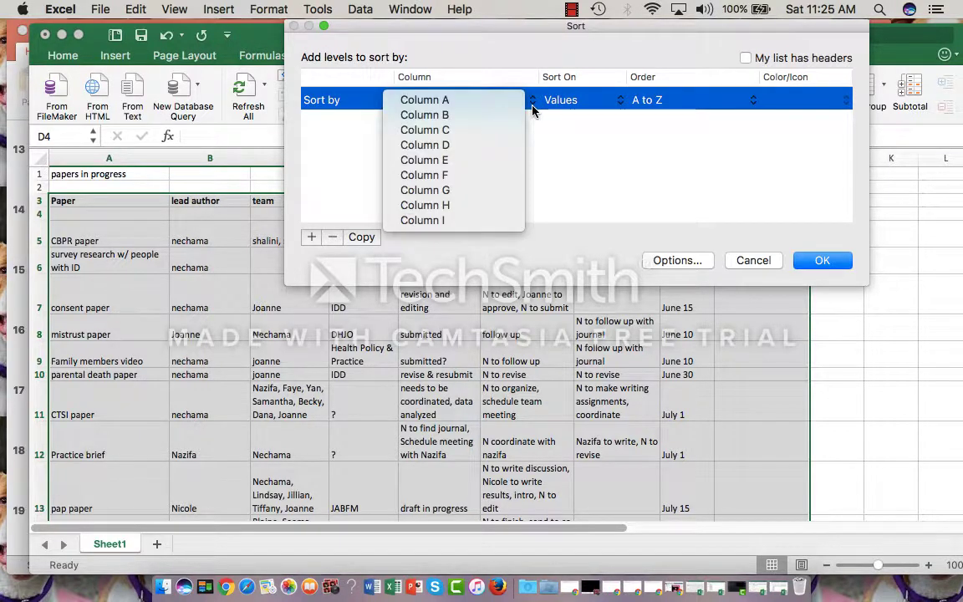
left_click(481, 146)
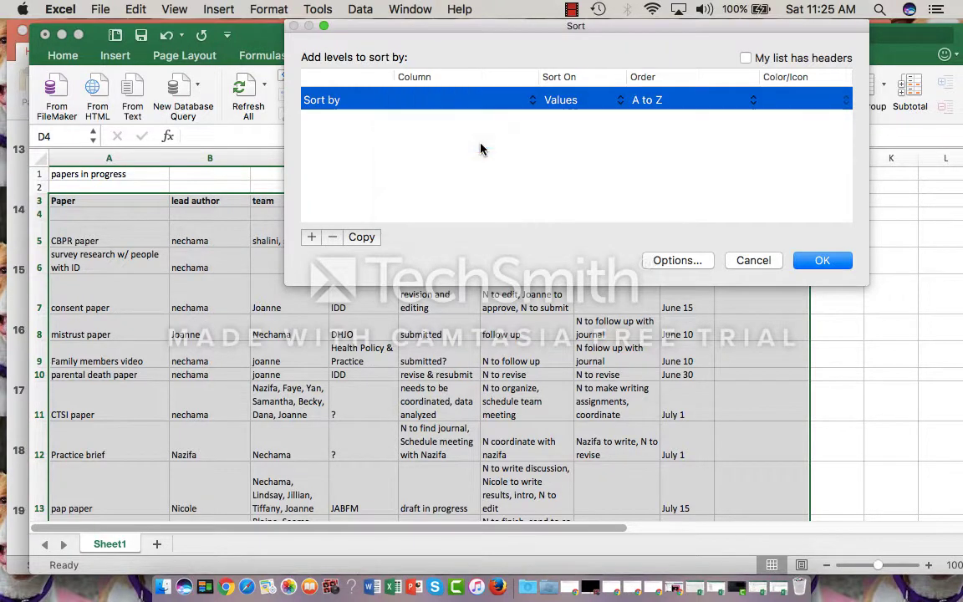
left_click(619, 104)
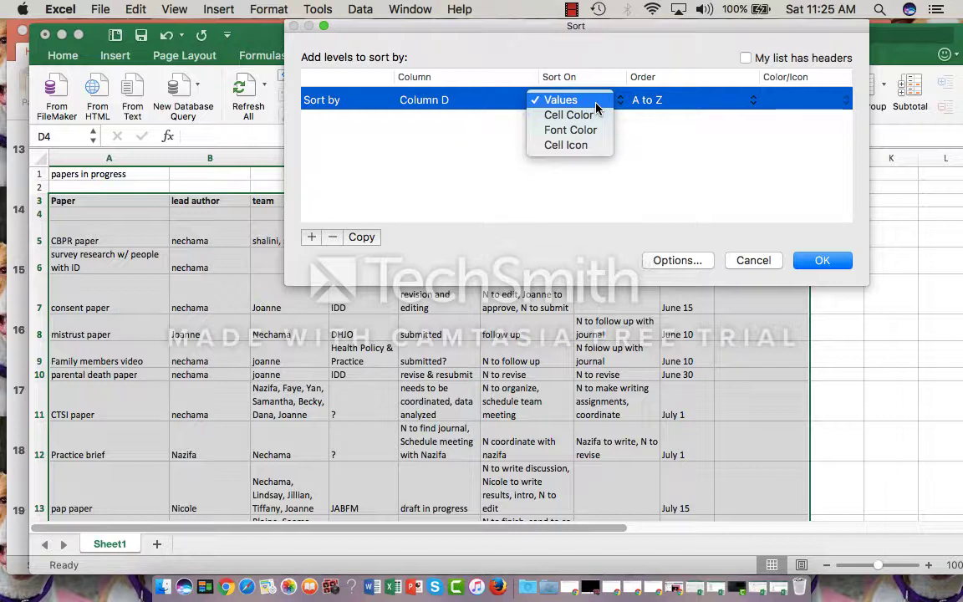
left_click(595, 103)
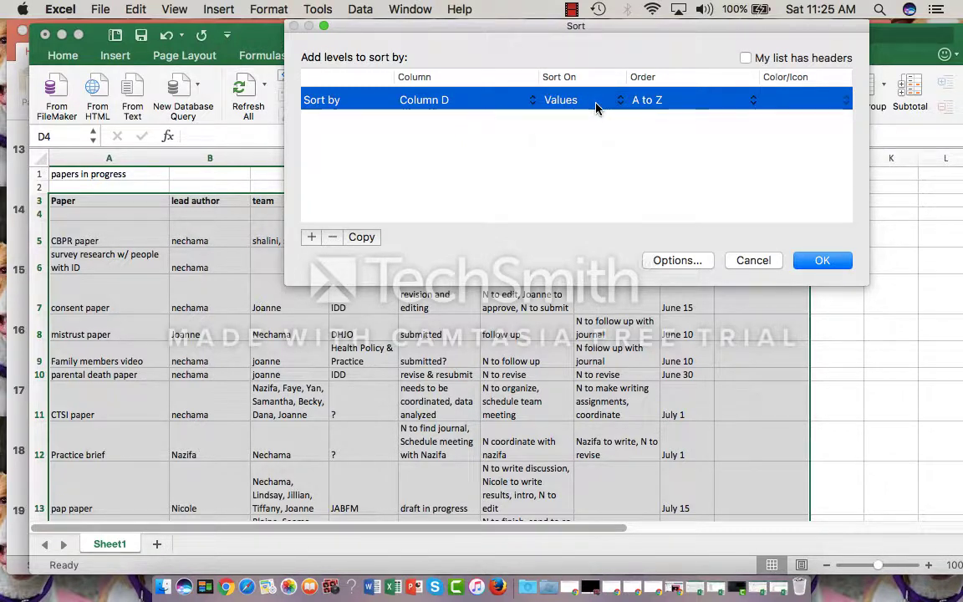
left_click(756, 107)
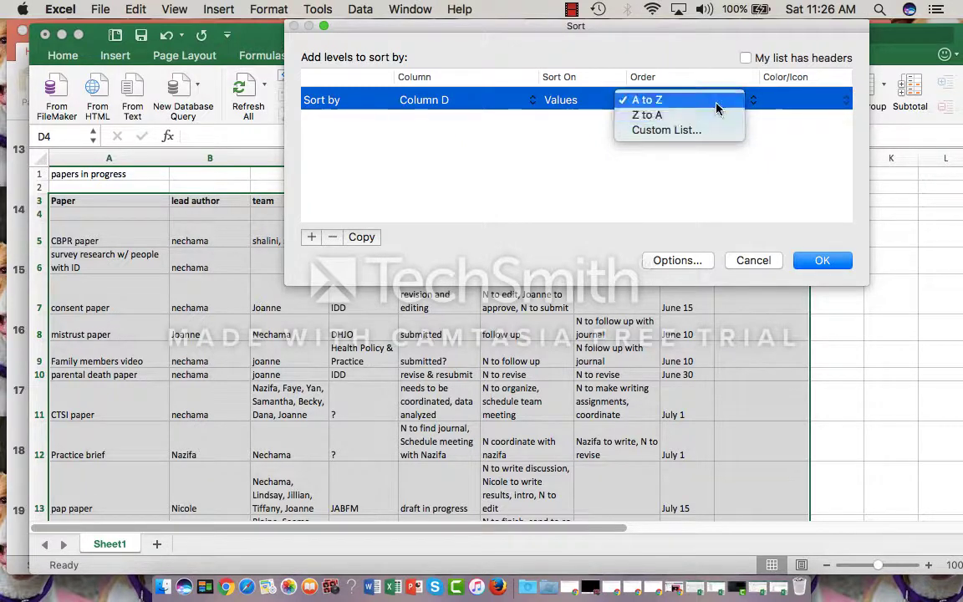
left_click(716, 106)
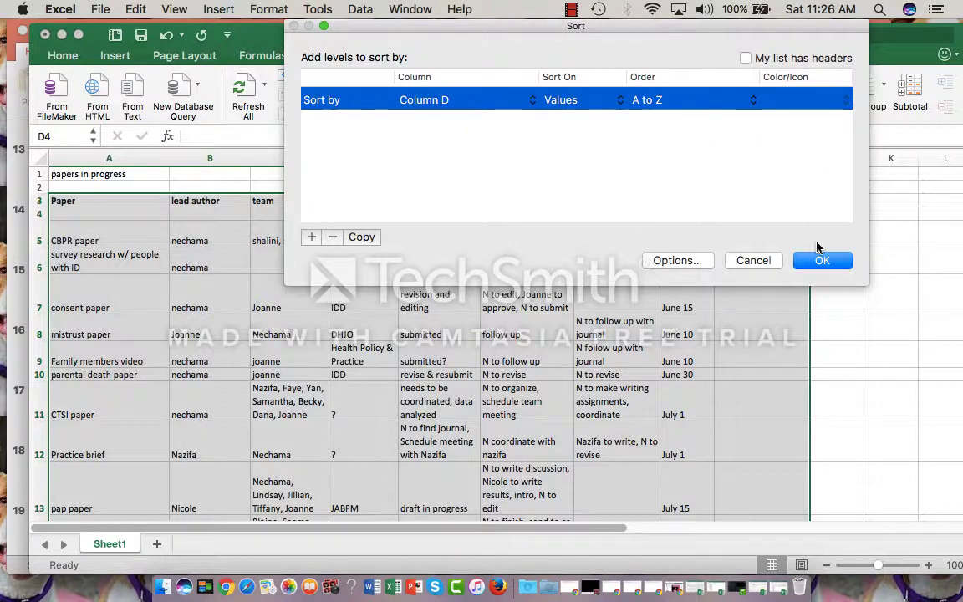
left_click(822, 261)
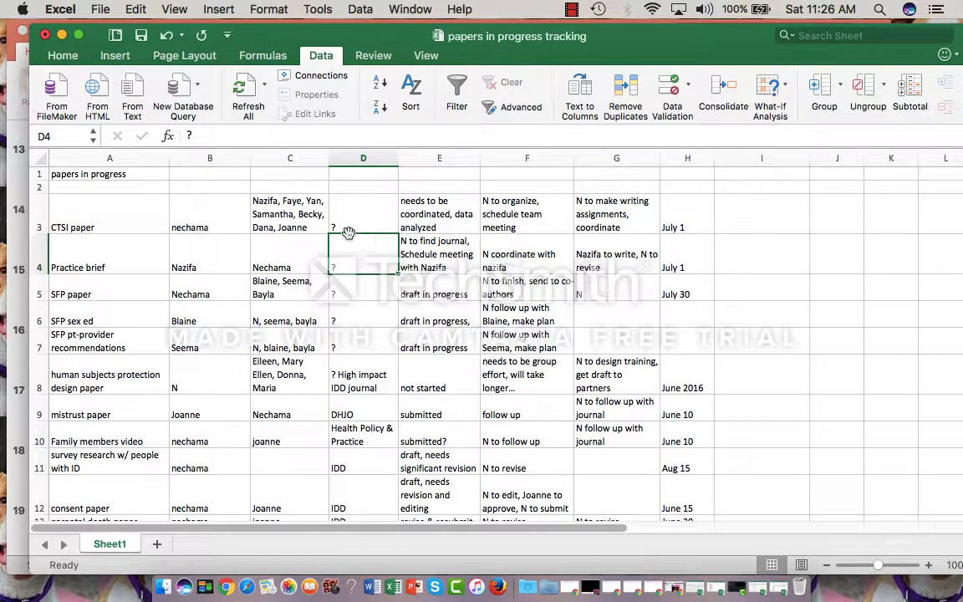
Step: Walk down the sorted target journal column cell by cell, from the CTSI paper to the pap paper
scroll(345, 220, "down", 1)
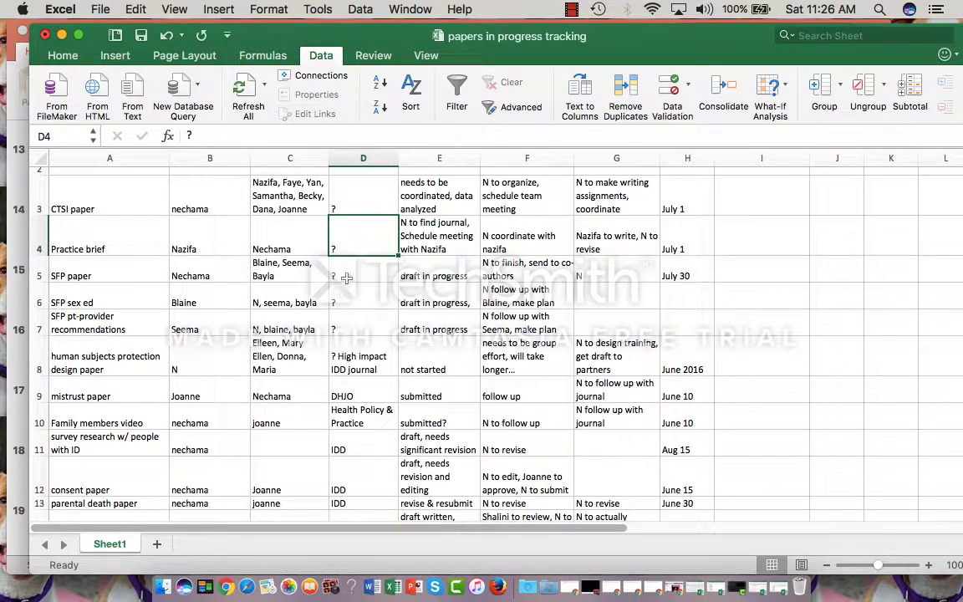
left_click(348, 200)
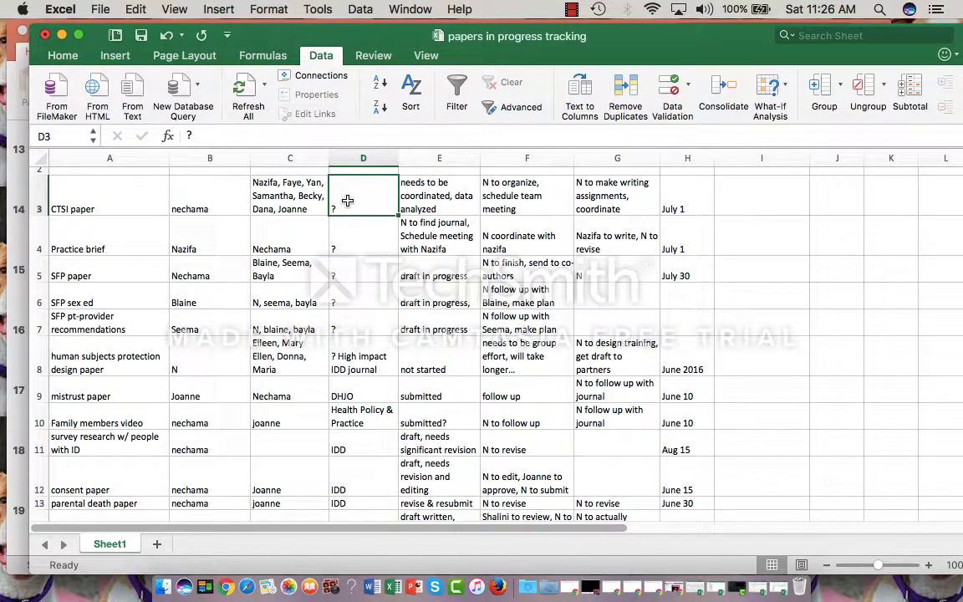
key("Down")
key("Down")
key("Down")
key("Down")
key("Down")
key("Down")
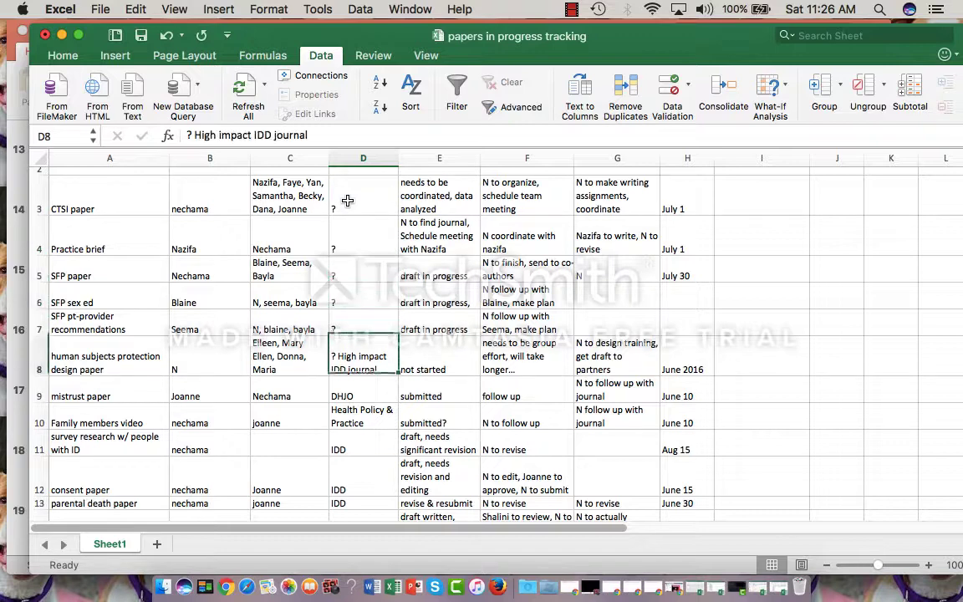
key("Down")
key("Down")
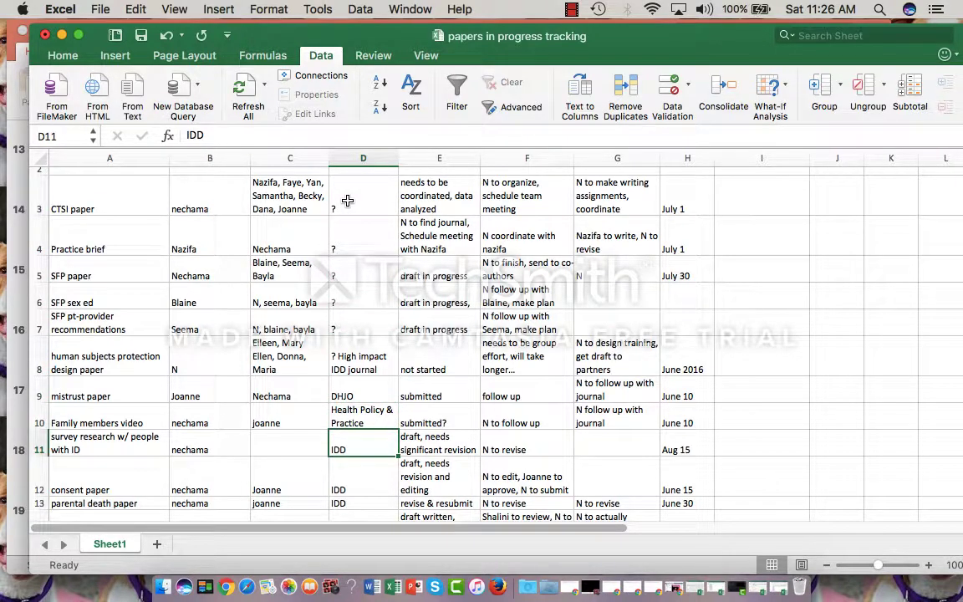
key("Down")
key("Down")
key("Down")
key("Down")
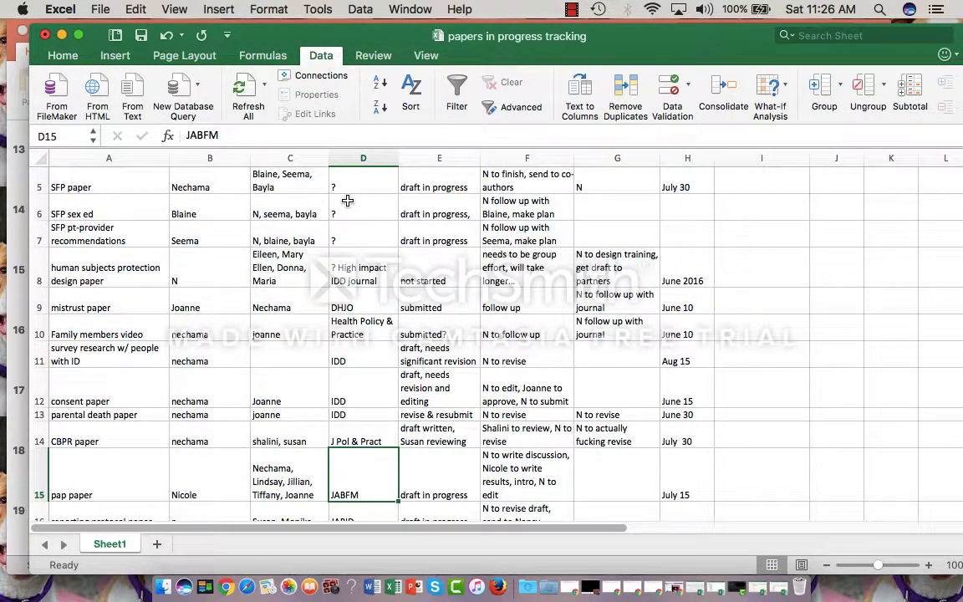
Step: Go back to the IDD entries, check the rows below them, and highlight the three IDD papers across A11:H13 before deselecting them
key("Up")
key("Up")
key("Up")
key("Up")
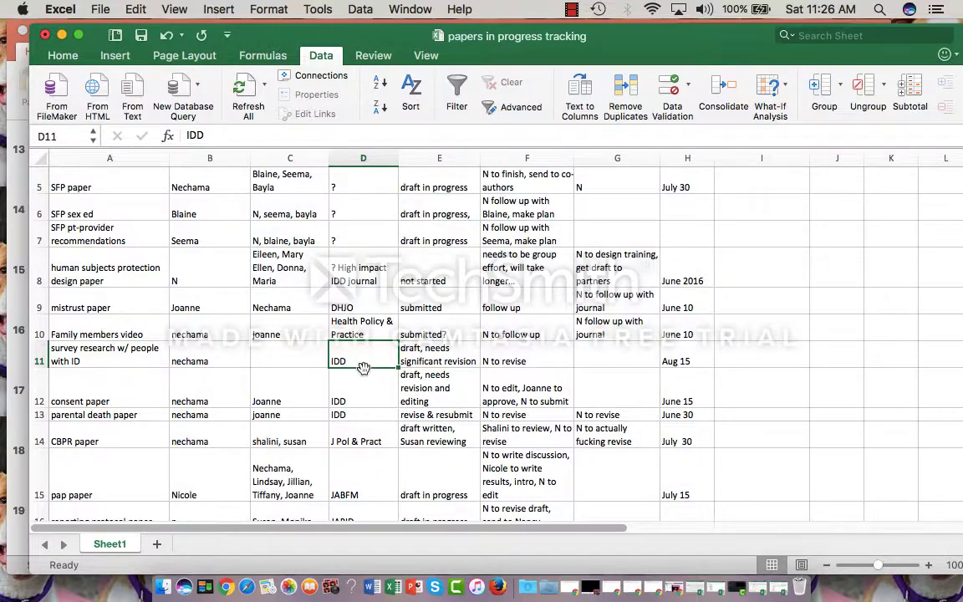
scroll(363, 368, "down", 5)
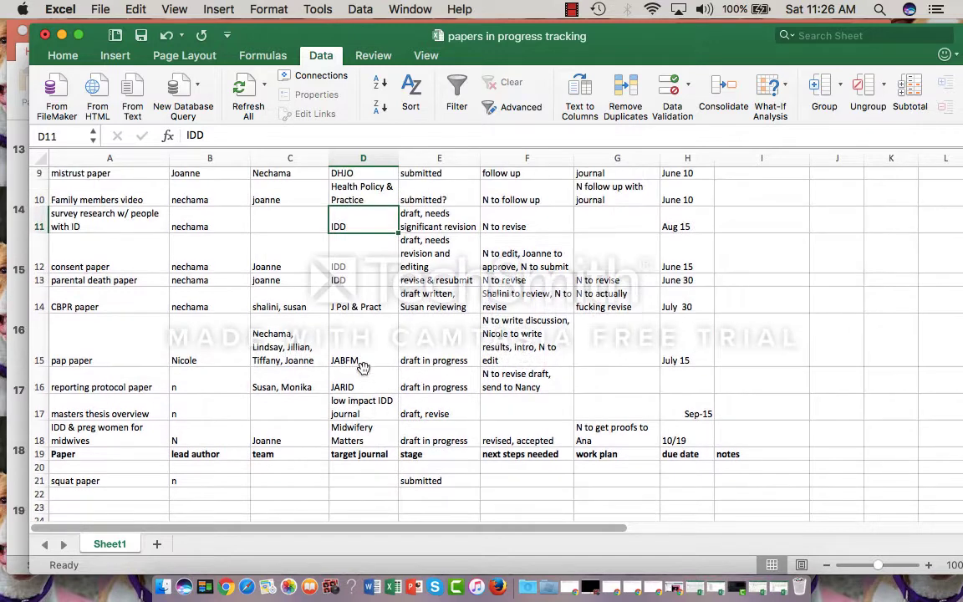
scroll(362, 368, "up", 3)
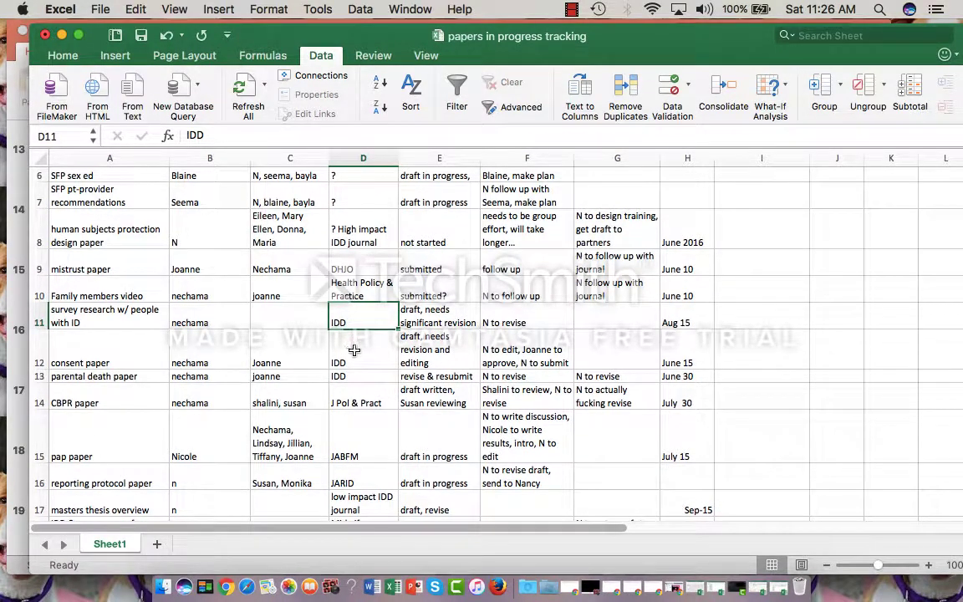
left_click(354, 350)
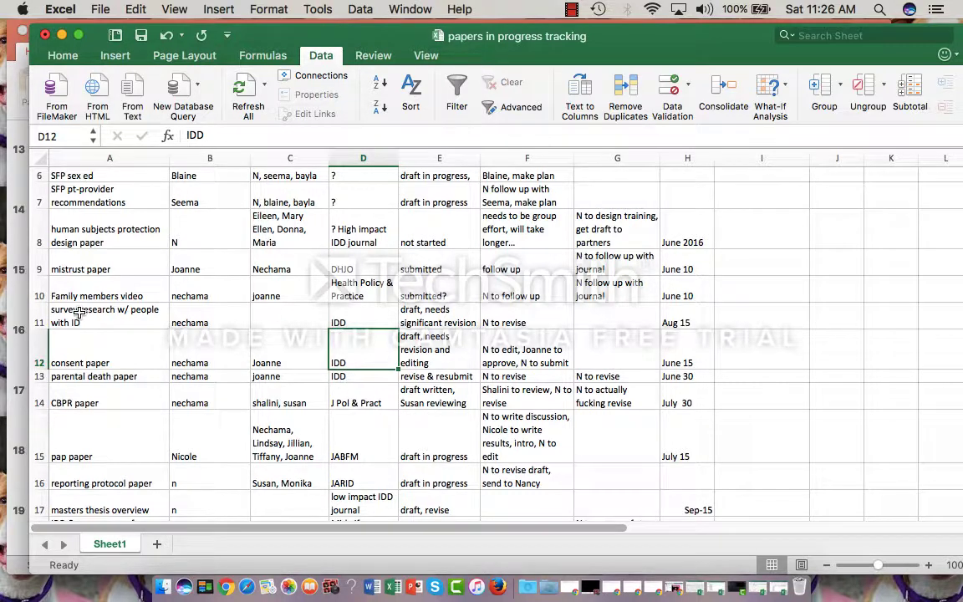
left_click_drag(78, 313, 678, 373)
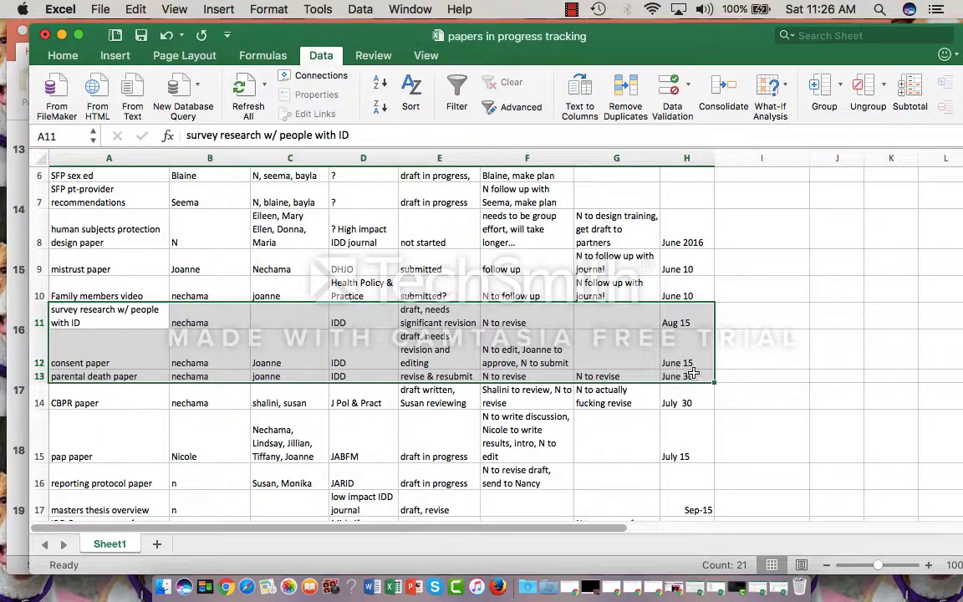
left_click(750, 400)
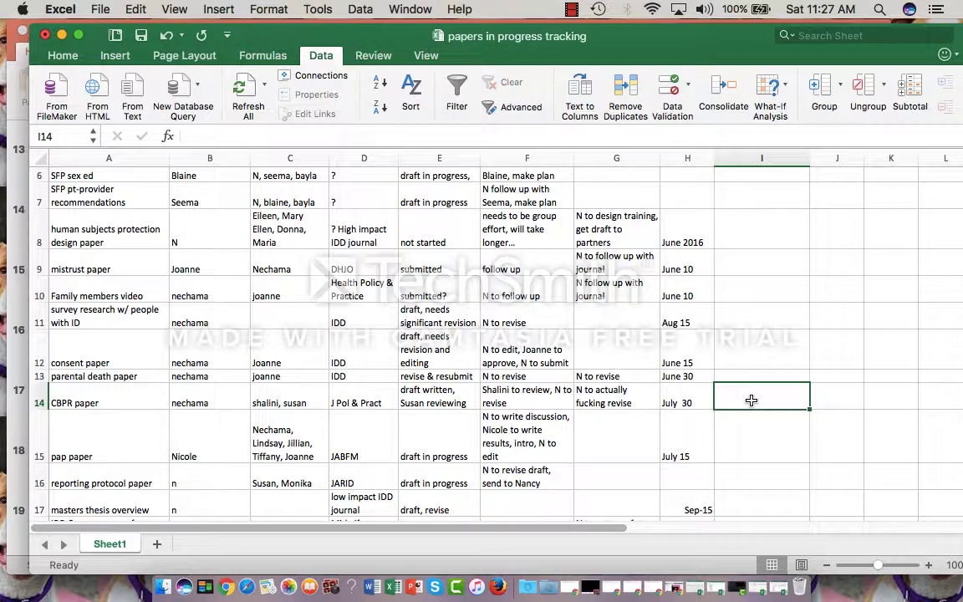
Step: Minimize the papers in progress tracking workbook and bring the 856 class 10 presentation forward in PowerPoint, repositioning its window
left_click(62, 36)
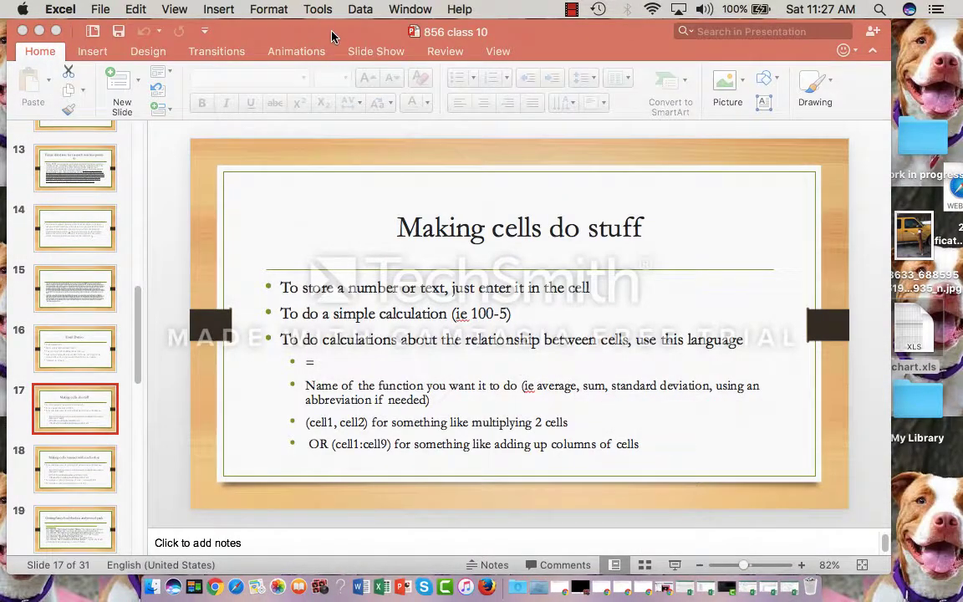
left_click_drag(330, 32, 352, 40)
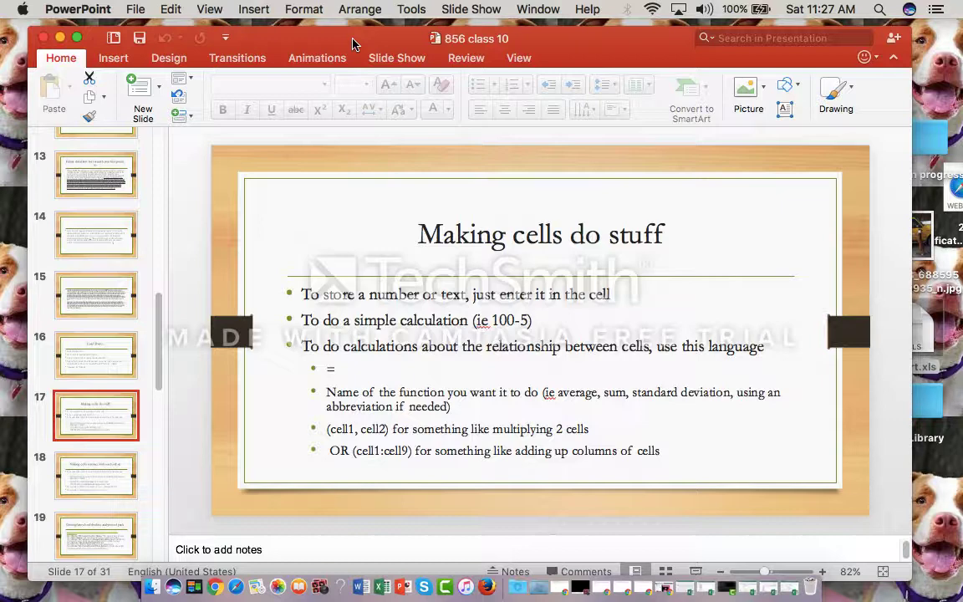
left_click_drag(551, 39, 537, 22)
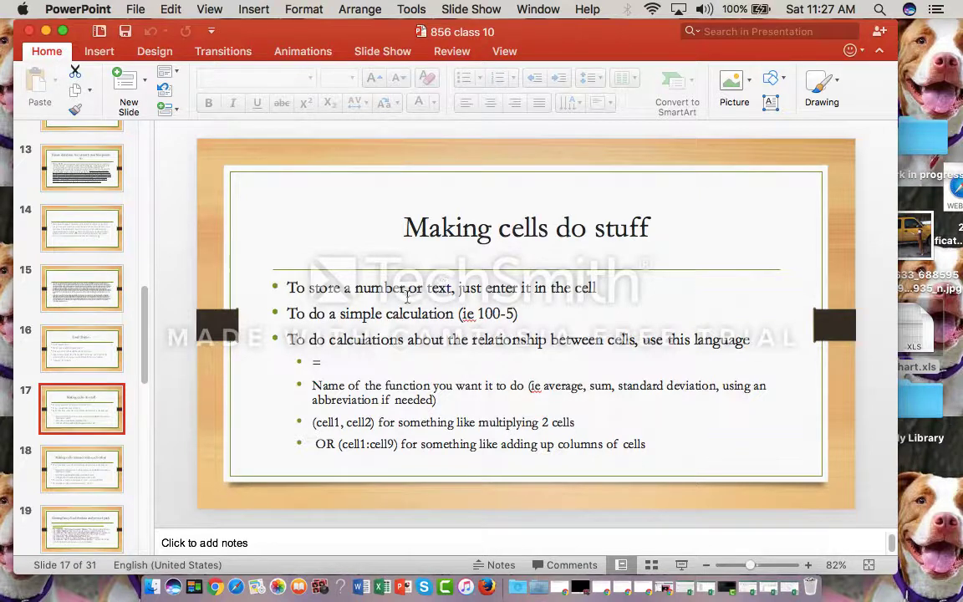
Step: Switch to the excel examples workbook in Excel, move its window aside, and select empty cell A22 below the Analysis section
left_click(746, 594)
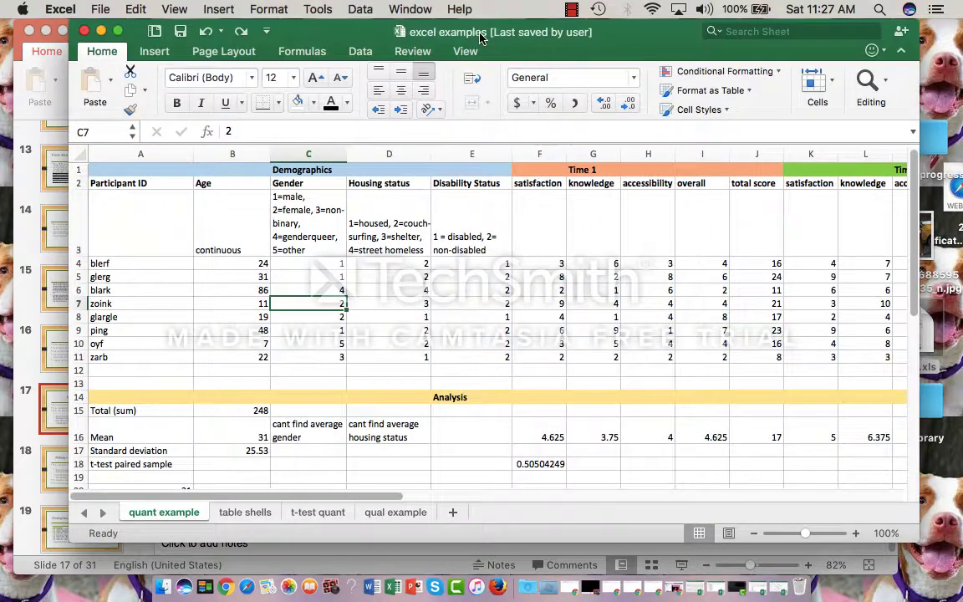
left_click_drag(366, 36, 551, 37)
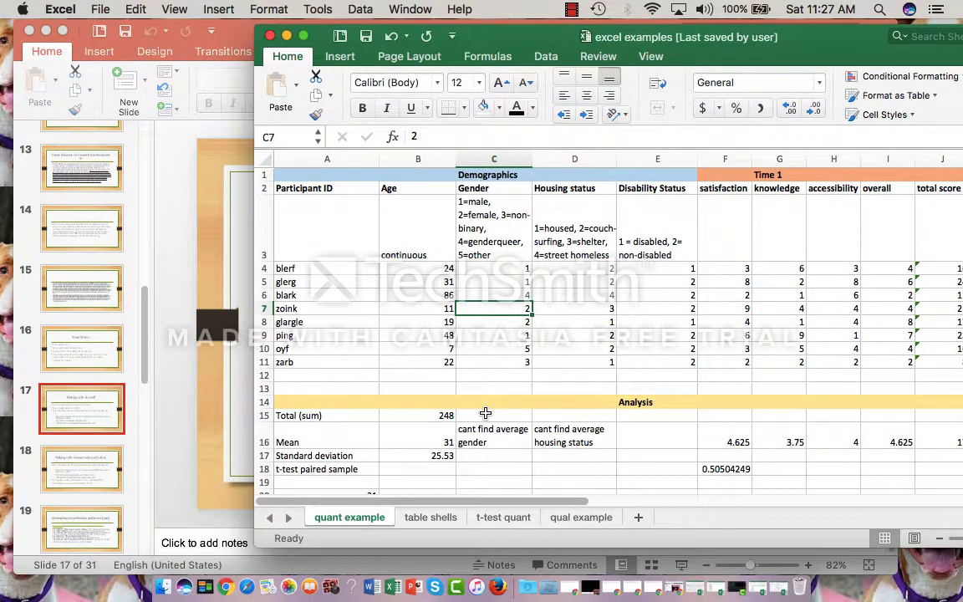
scroll(485, 411, "down", 4)
scroll(485, 410, "down", 2)
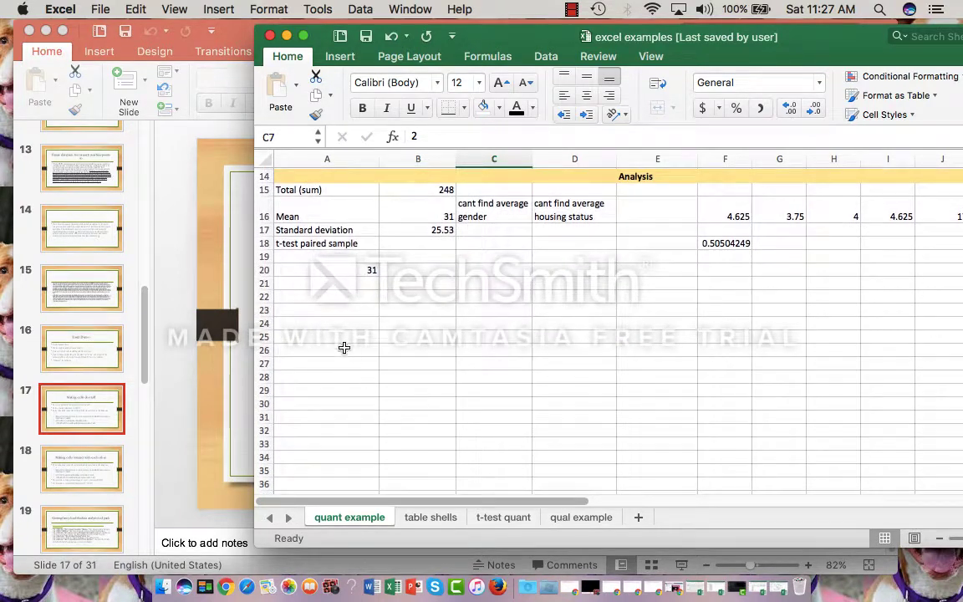
left_click(351, 297)
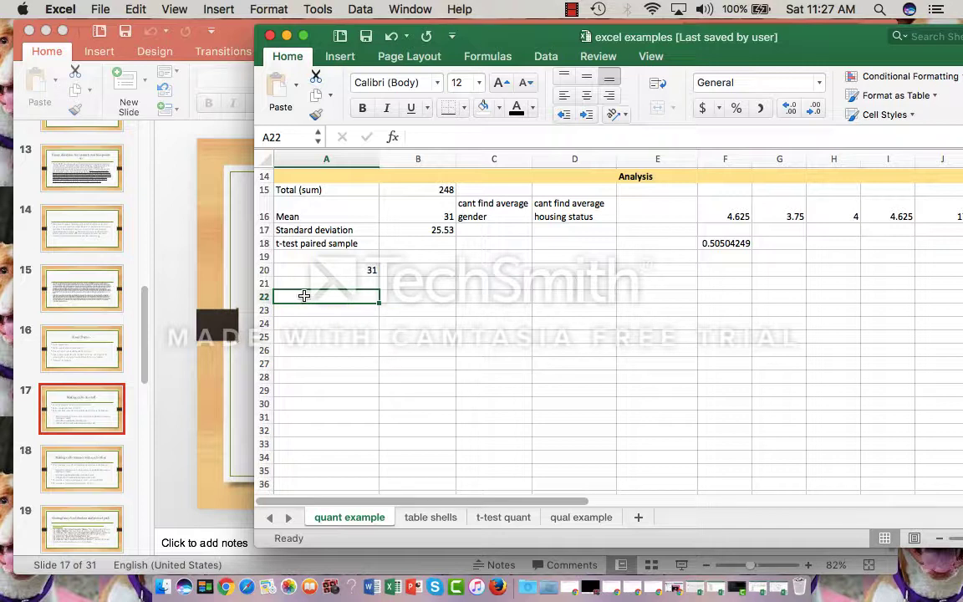
Step: Calculate ten plus three in cell A22 with the formula =10+3
type("=")
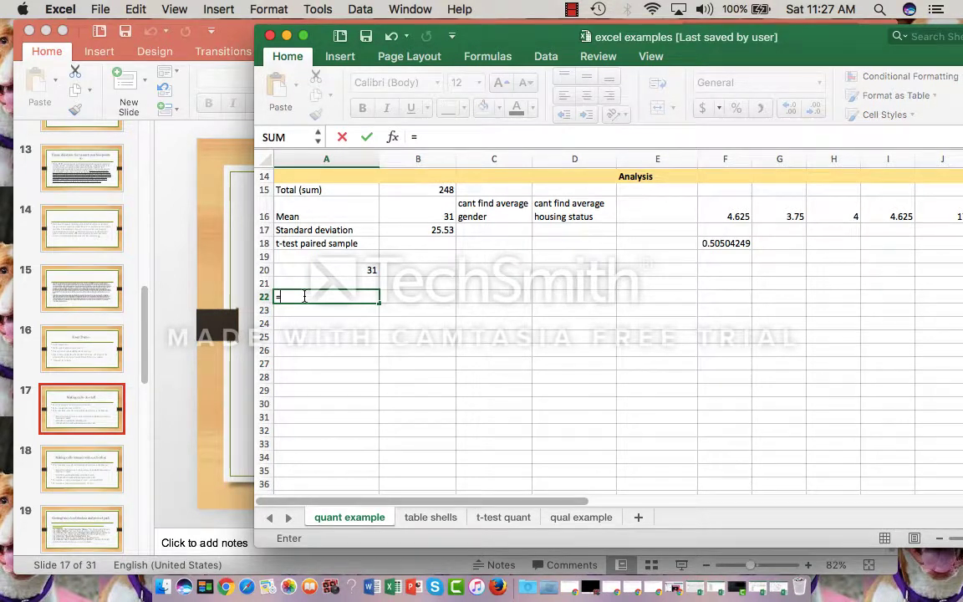
type("10+3")
key("Return")
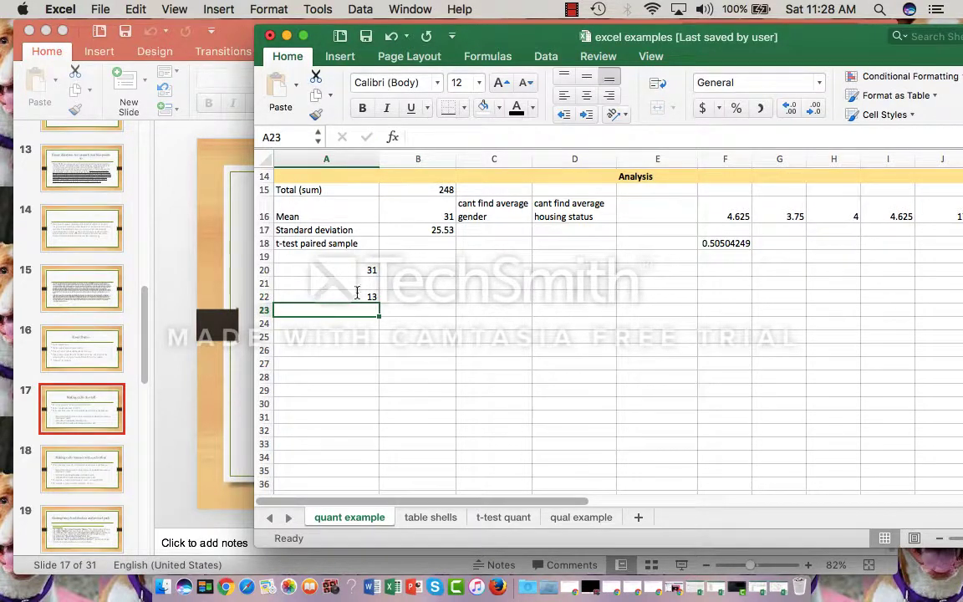
Step: Clear the contents of cells A22 and A20 below the Analysis section
key("Up")
key("Up")
key("Up")
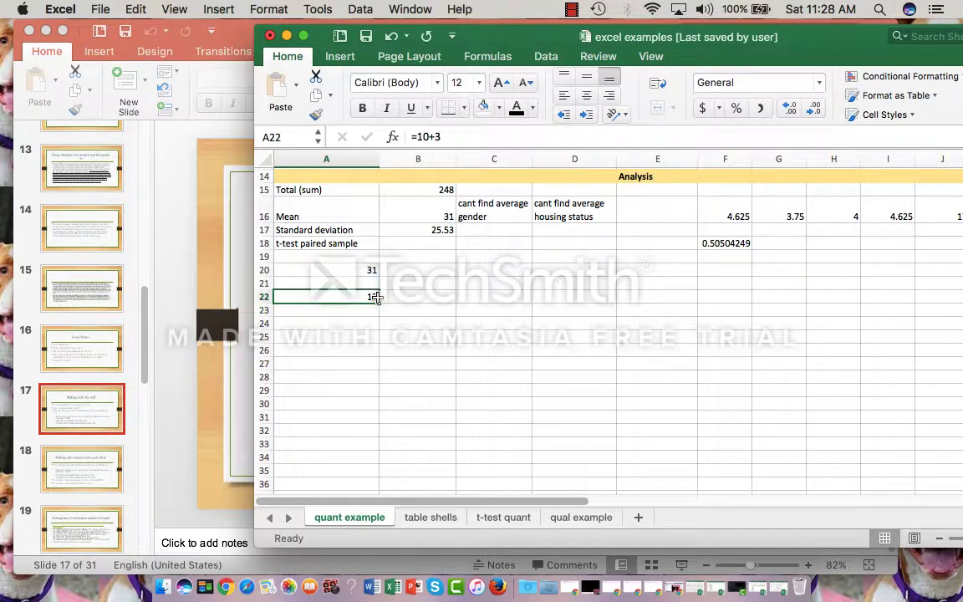
key("Delete")
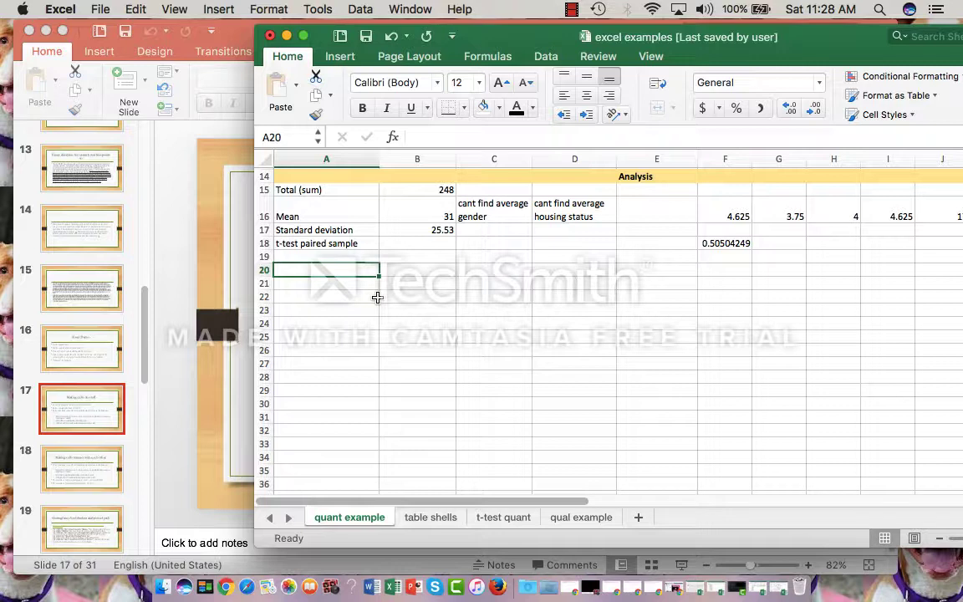
Step: Demonstrate multiplication in cell A20 with the formula =2*8, and clear the cell again
type("=")
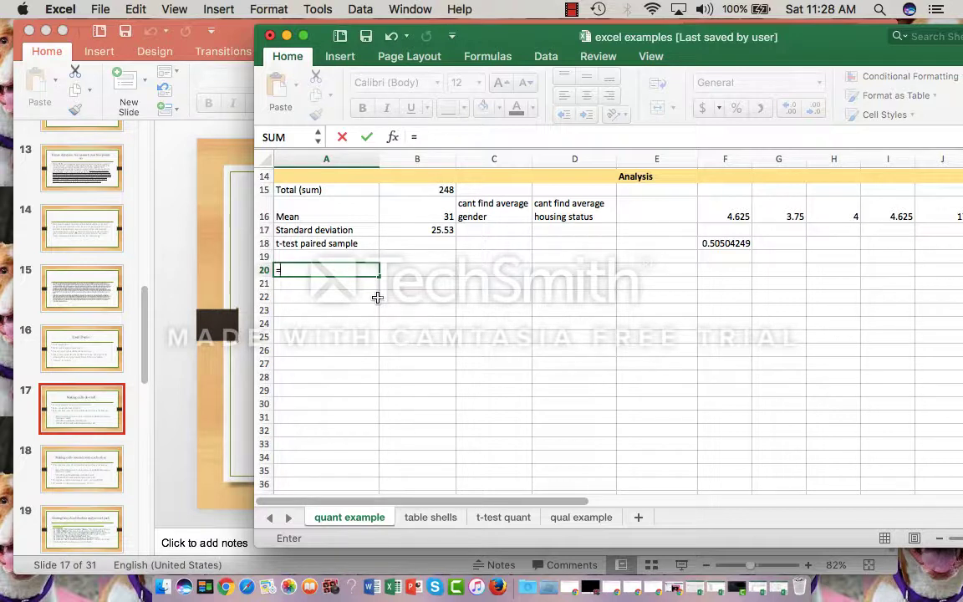
type("2*8")
key("Return")
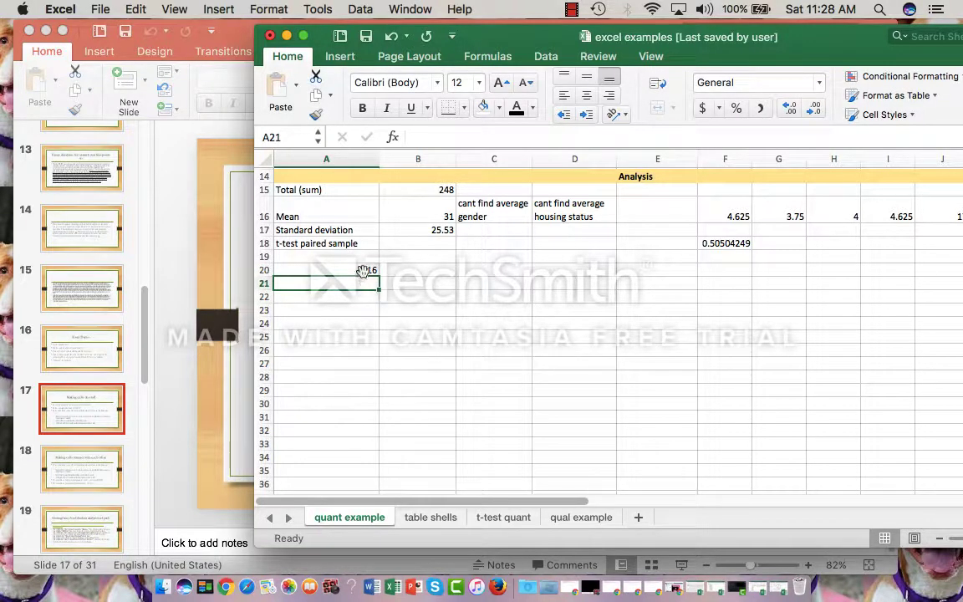
left_click(362, 270)
key("Delete")
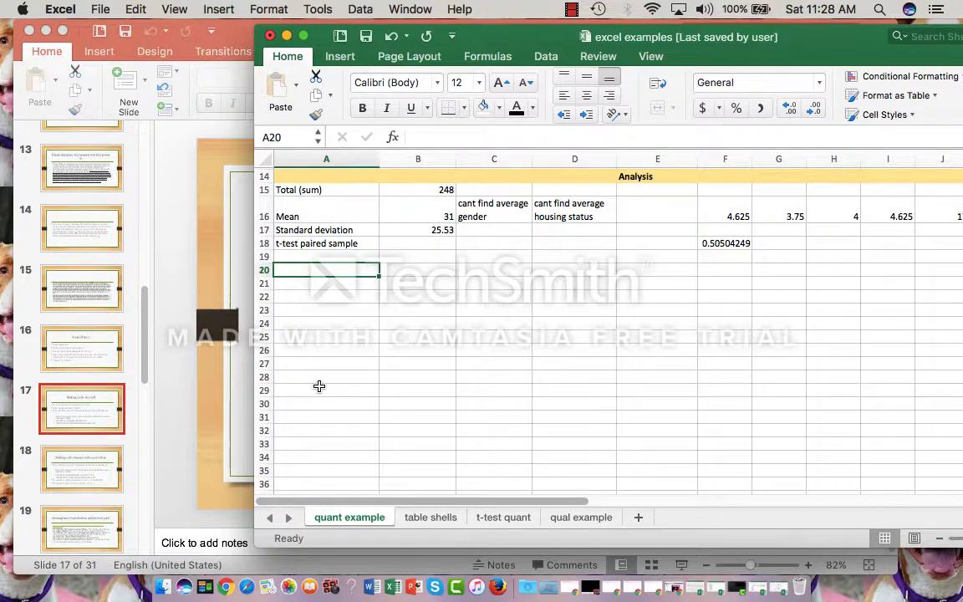
Step: Demonstrate division in cell A20 with the formula =10/2, and clear the cell again
type("/")
key("BackSpace")
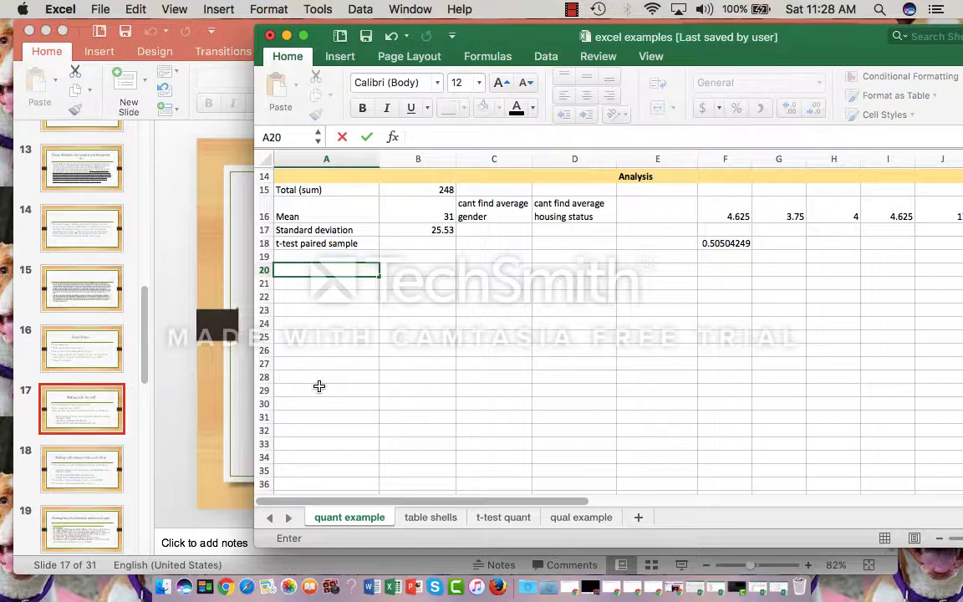
type("=")
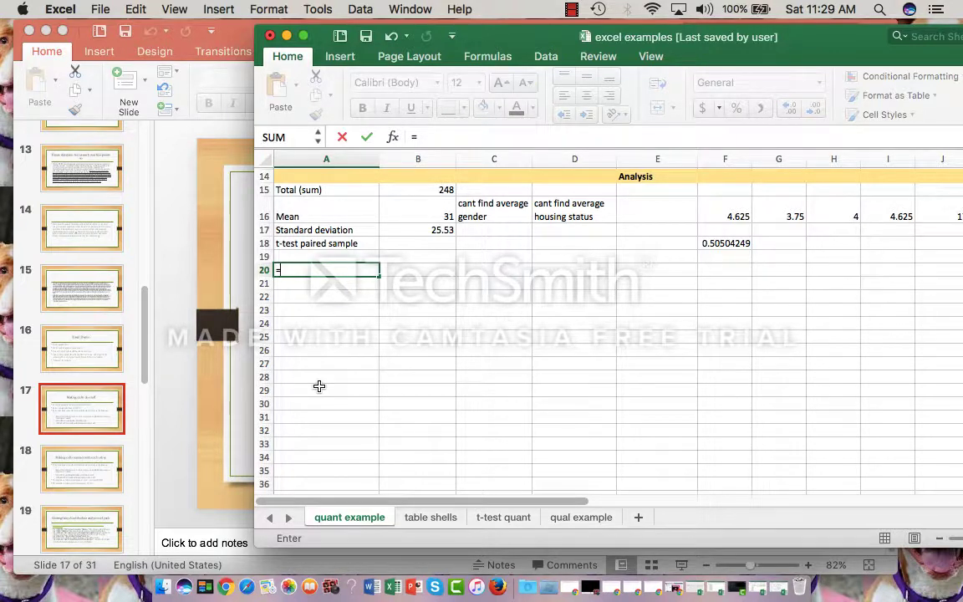
type("10/2")
key("Return")
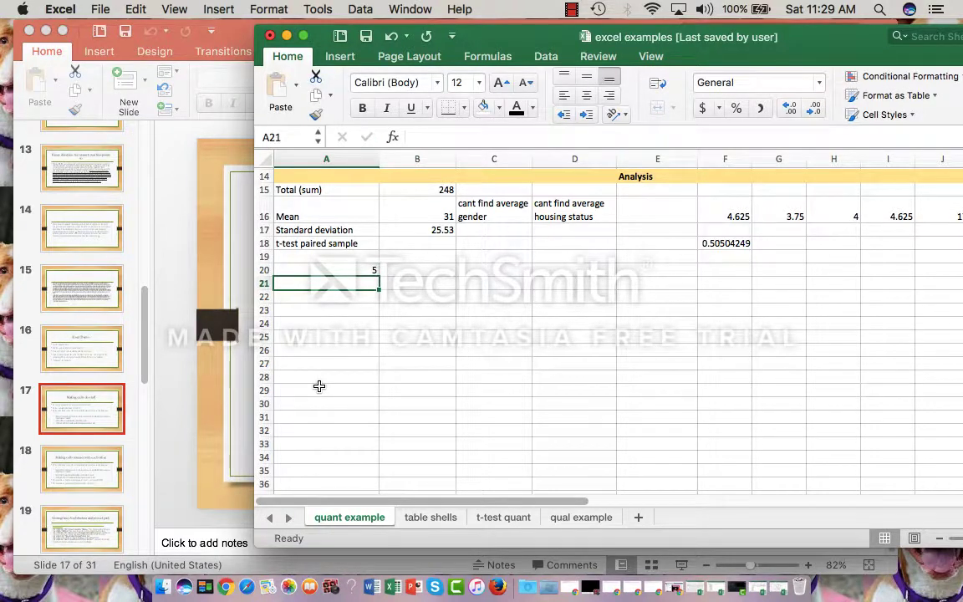
key("Up")
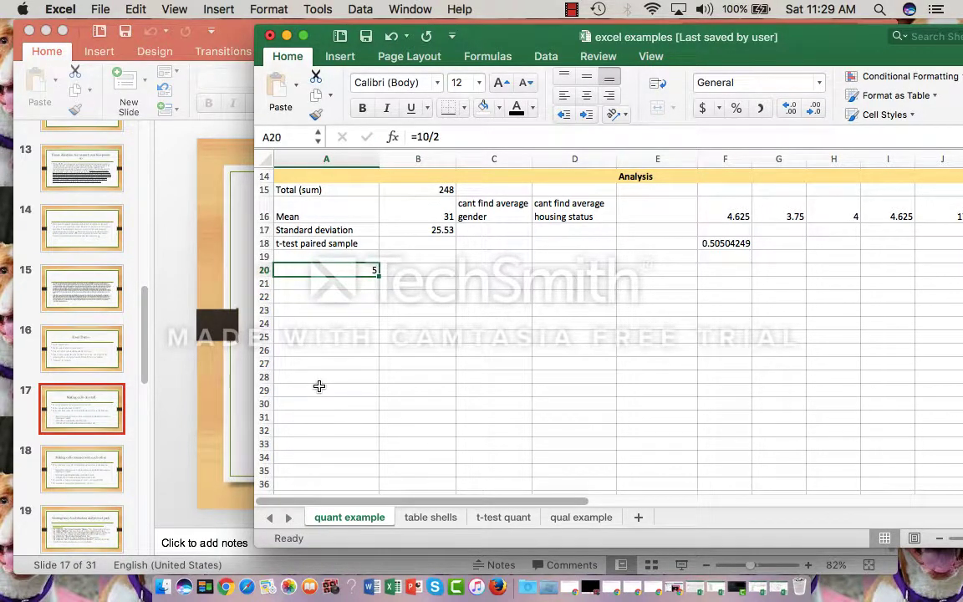
key("Delete")
Step: Demonstrate subtraction in cell A20 with the formula =10-4, and reselect the cell to check its formula
type("=10")
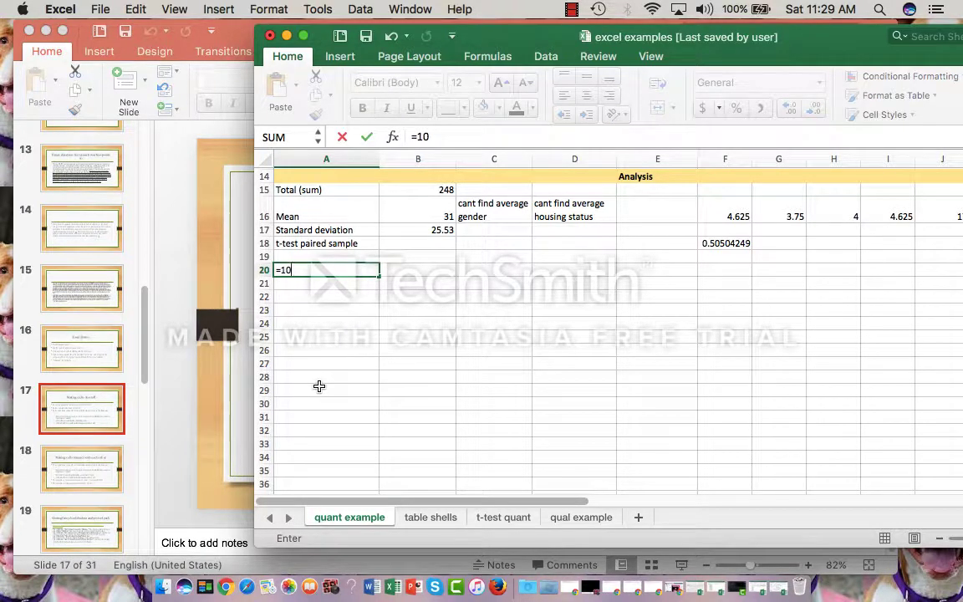
type("-4")
key("Return")
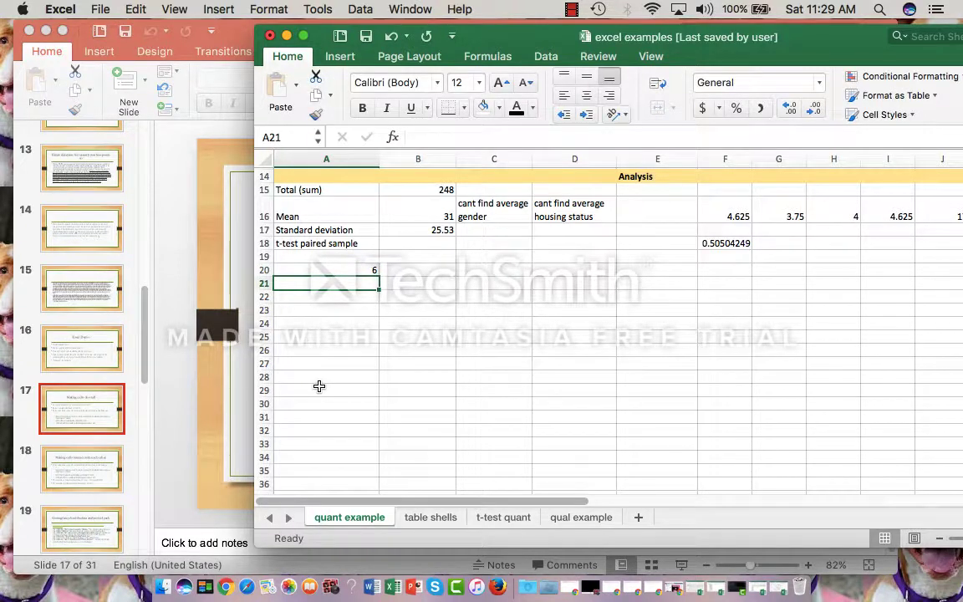
key("Up")
key("Up")
key("Down")
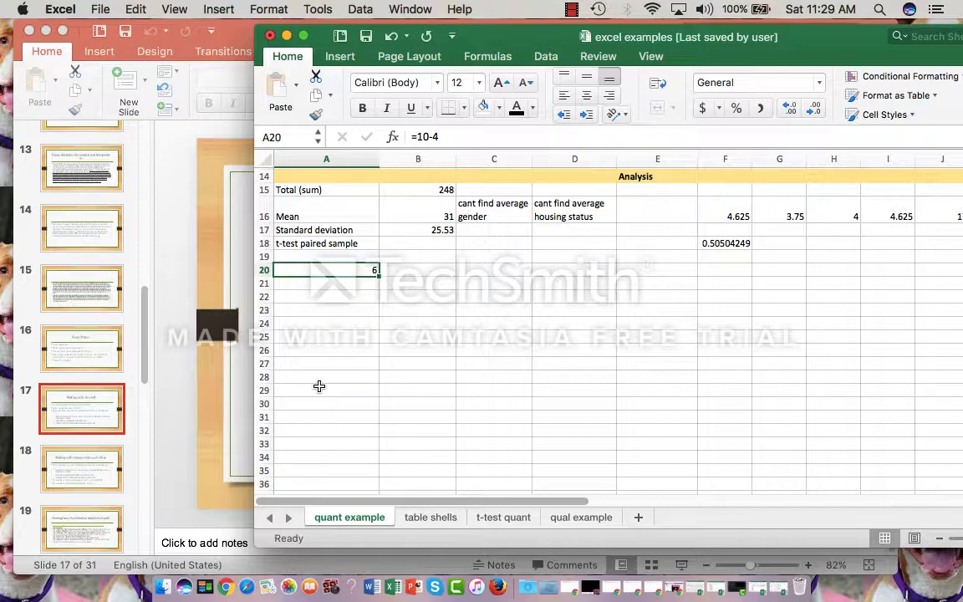
Step: Reposition the excel examples window and clear the Total (sum) cell B15 below the Age column
left_click_drag(773, 58, 645, 93)
scroll(620, 406, "up", 5)
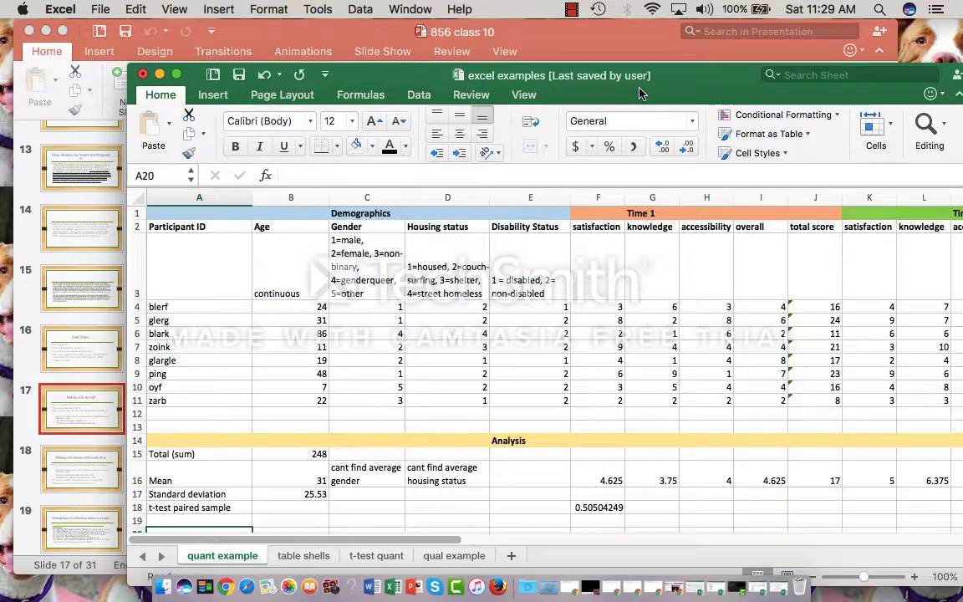
left_click_drag(641, 75, 614, 36)
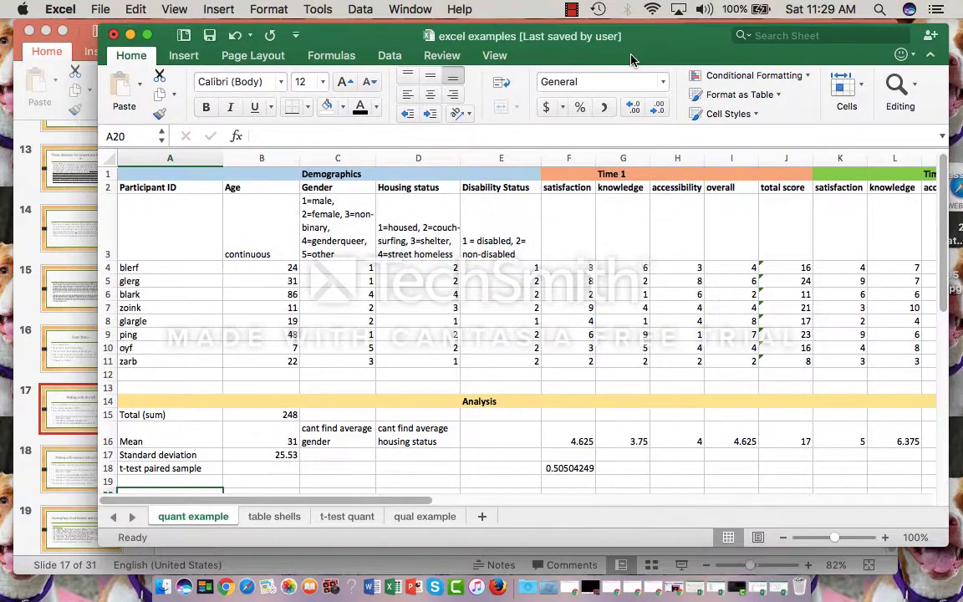
left_click(287, 413)
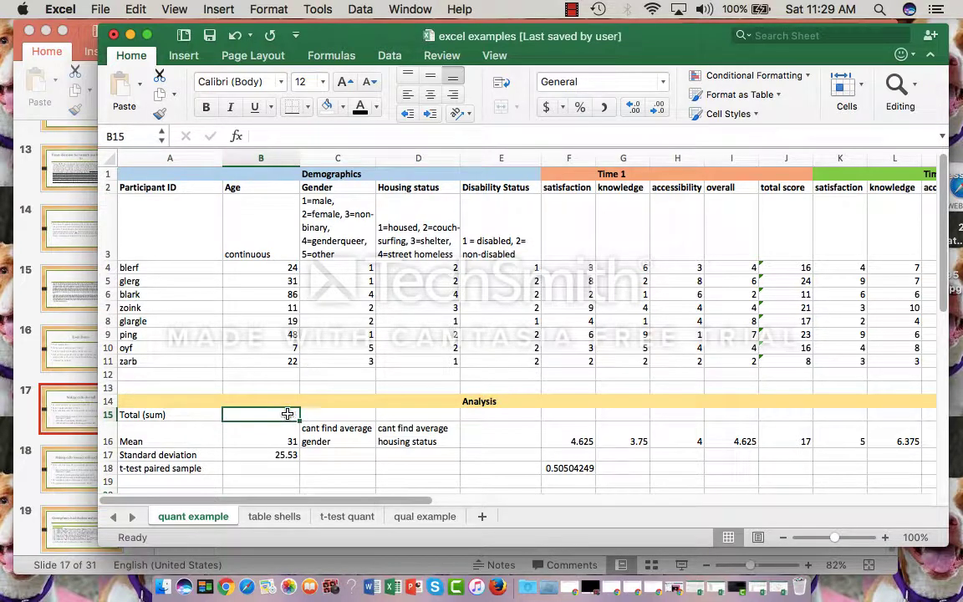
key("Delete")
Step: Start adding the ages in B15 one by one with =24+31+, and erase everything after the equals sign
type("=2")
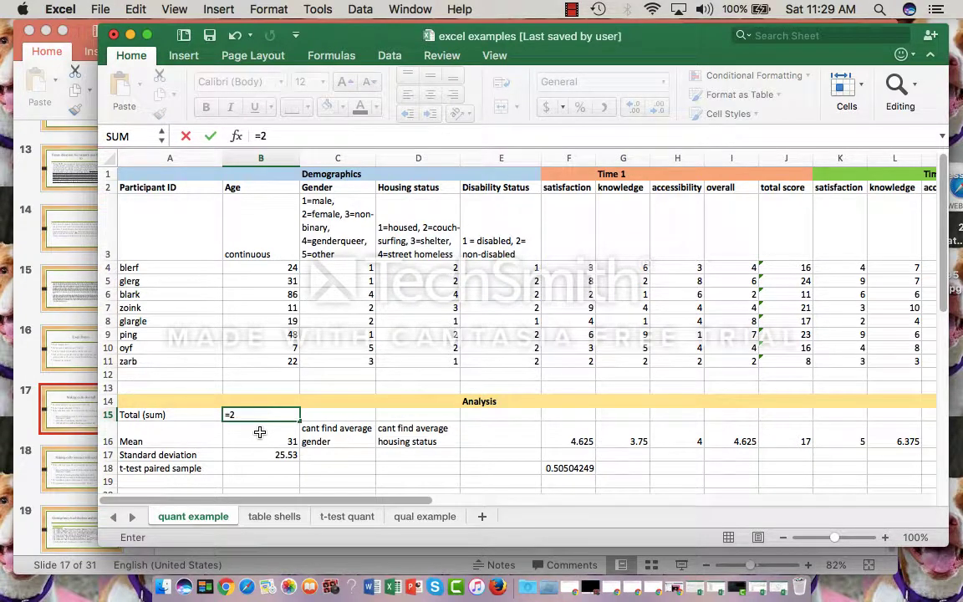
type("4+31+")
key("BackSpace")
key("BackSpace")
key("BackSpace")
key("BackSpace")
key("BackSpace")
key("BackSpace")
Step: Total the participants' ages in B15 with the formula =sum(b4:b11)
type("sum")
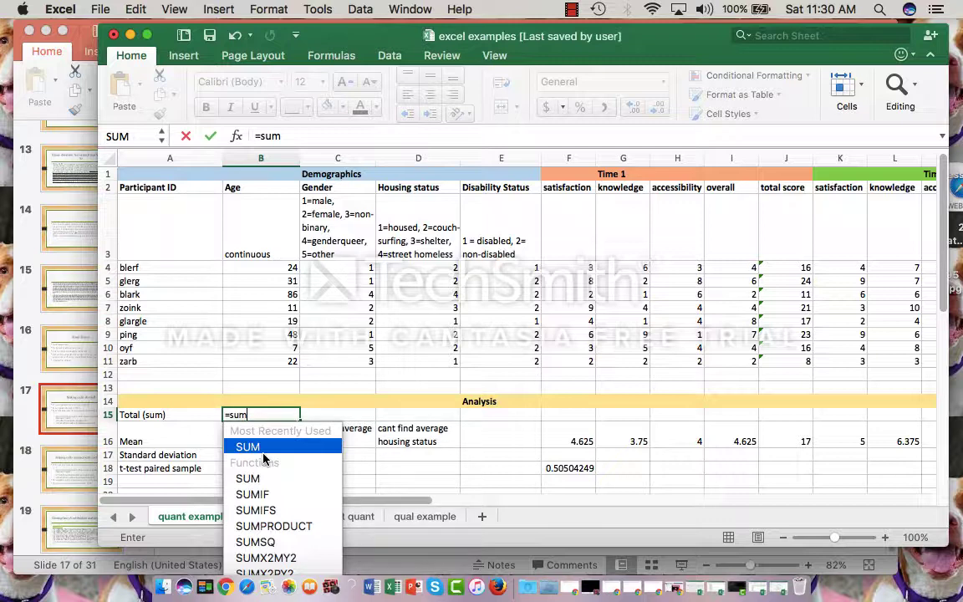
type("(")
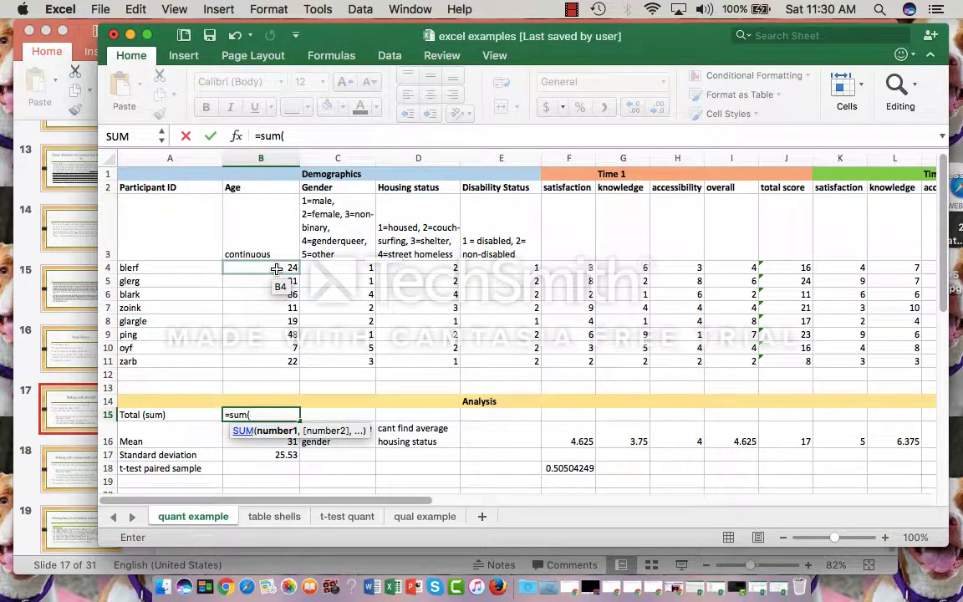
type("b4:")
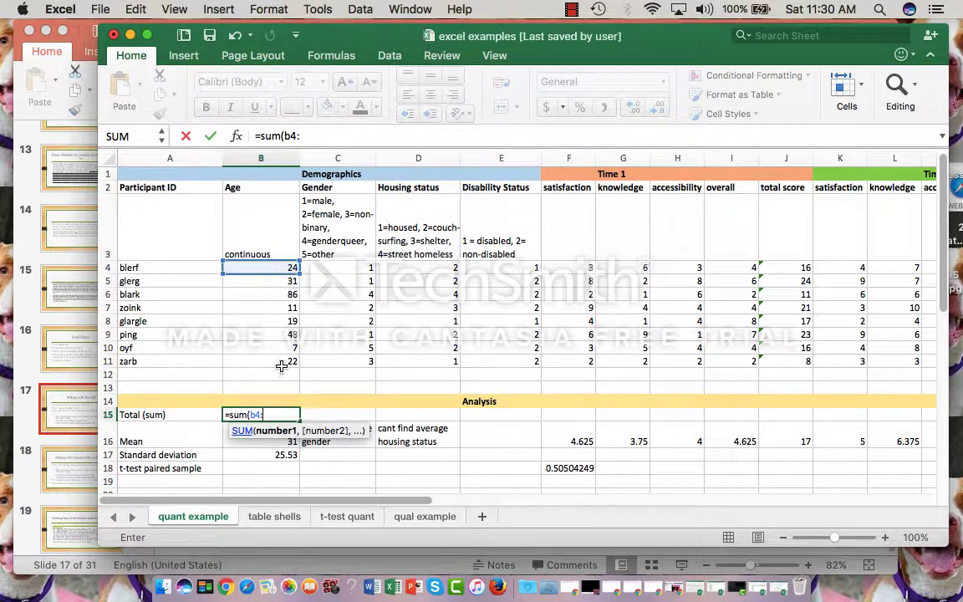
type("b11")
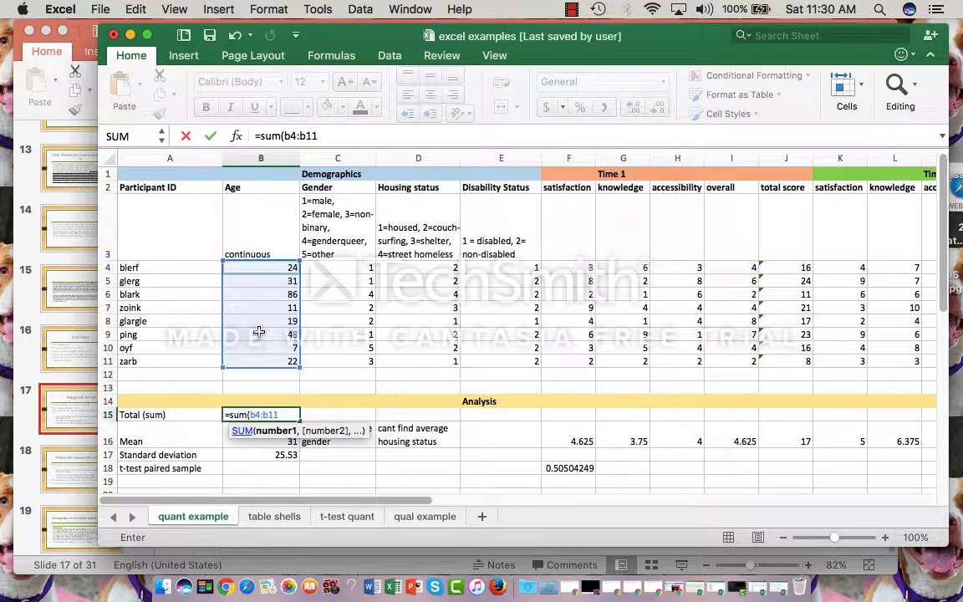
type(")")
key("Return")
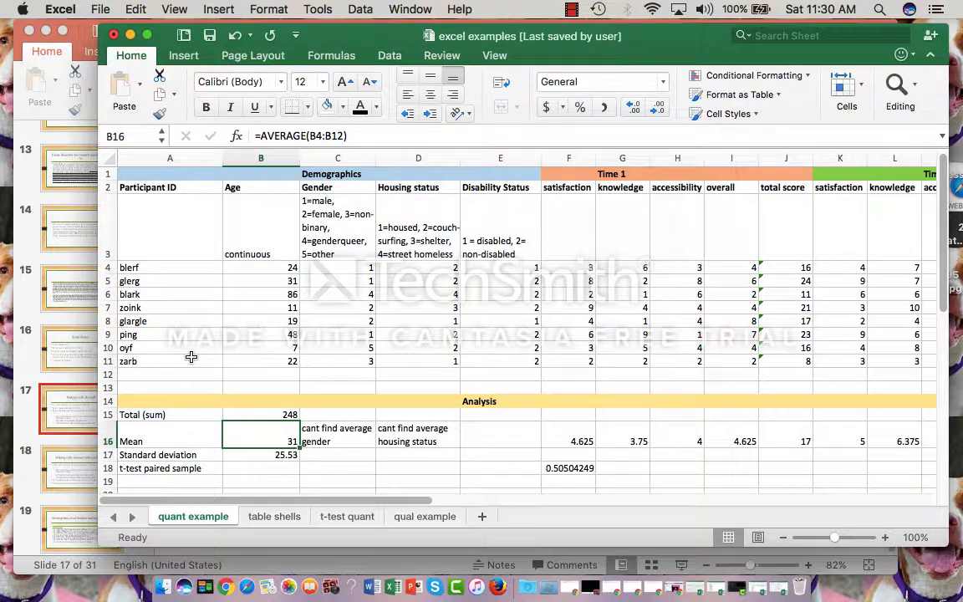
Step: Change glargle's age in B8 to 29 and select the Total (sum) cell B15 to check its formula
left_click(291, 322)
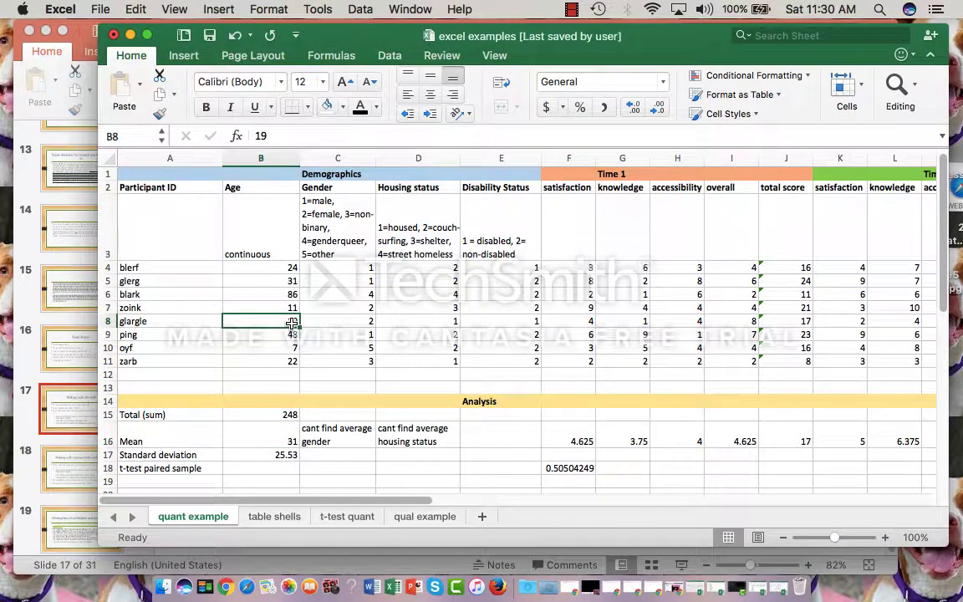
key("Delete")
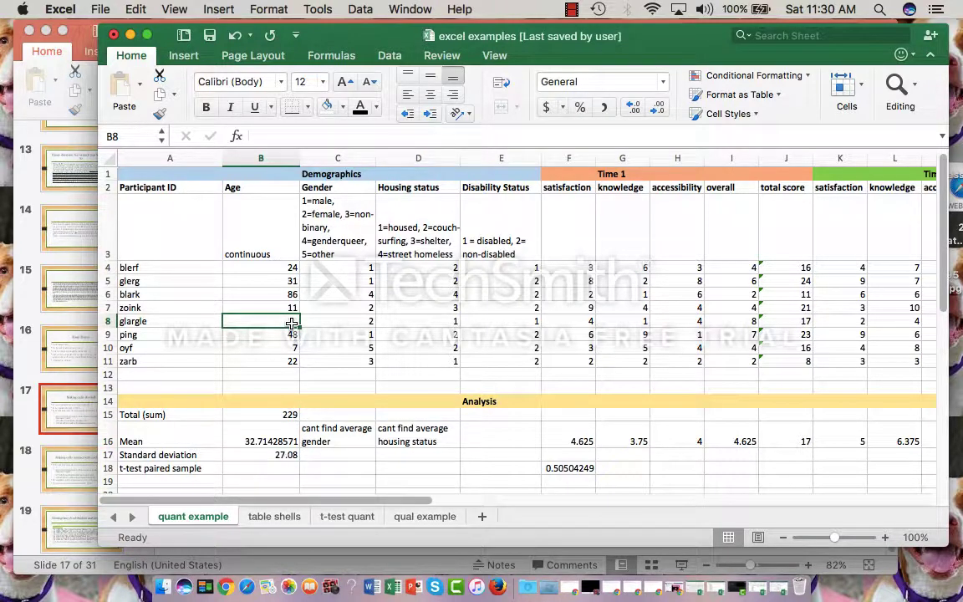
type("29")
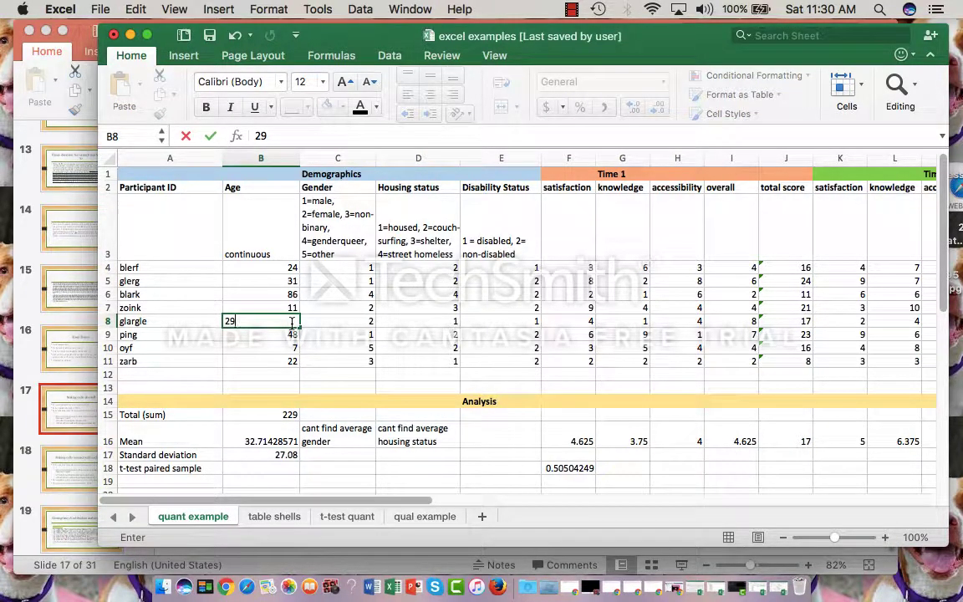
key("Return")
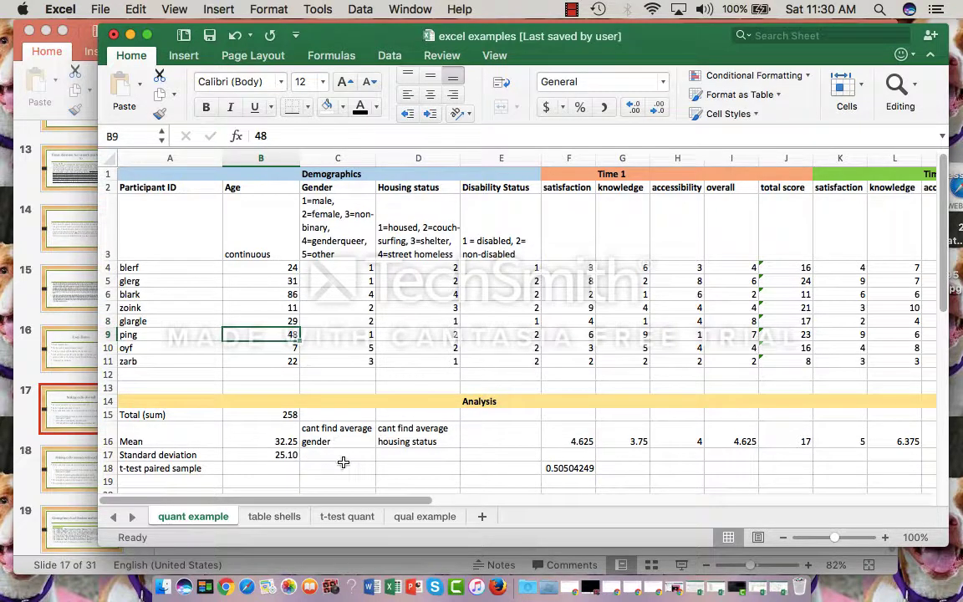
left_click(256, 413)
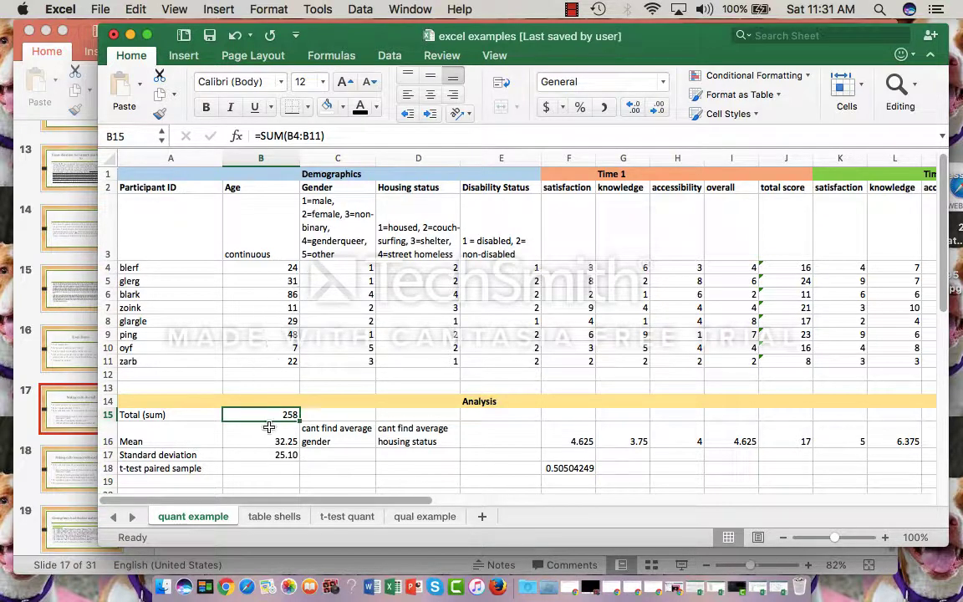
Step: Change blark's age in B6 to 26
left_click(290, 294)
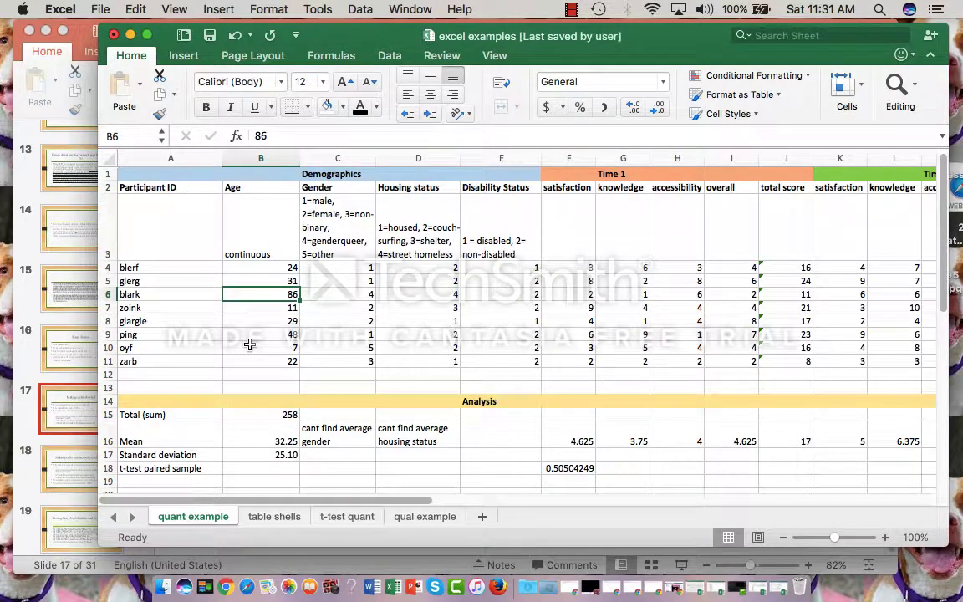
key("Delete")
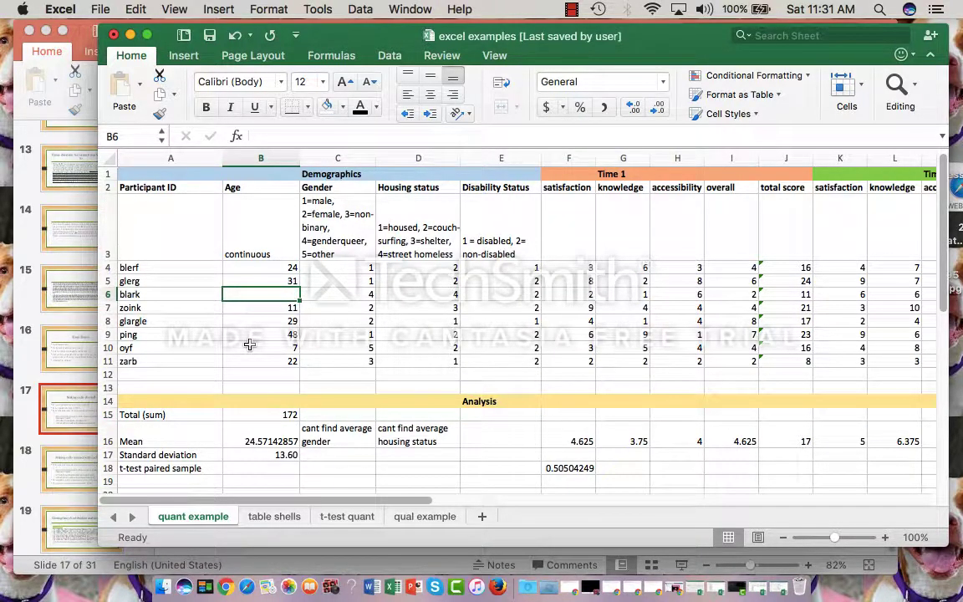
type("26")
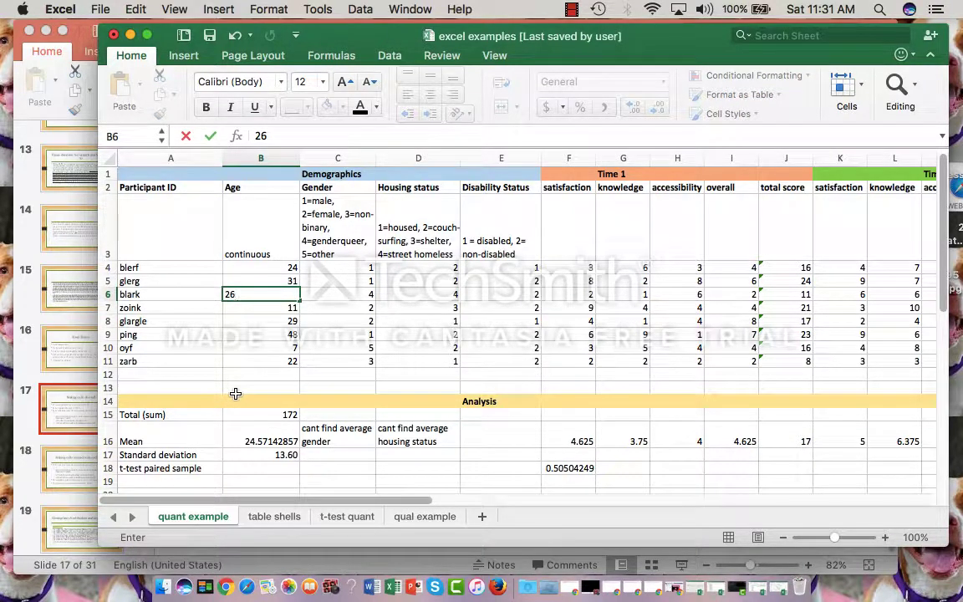
key("Return")
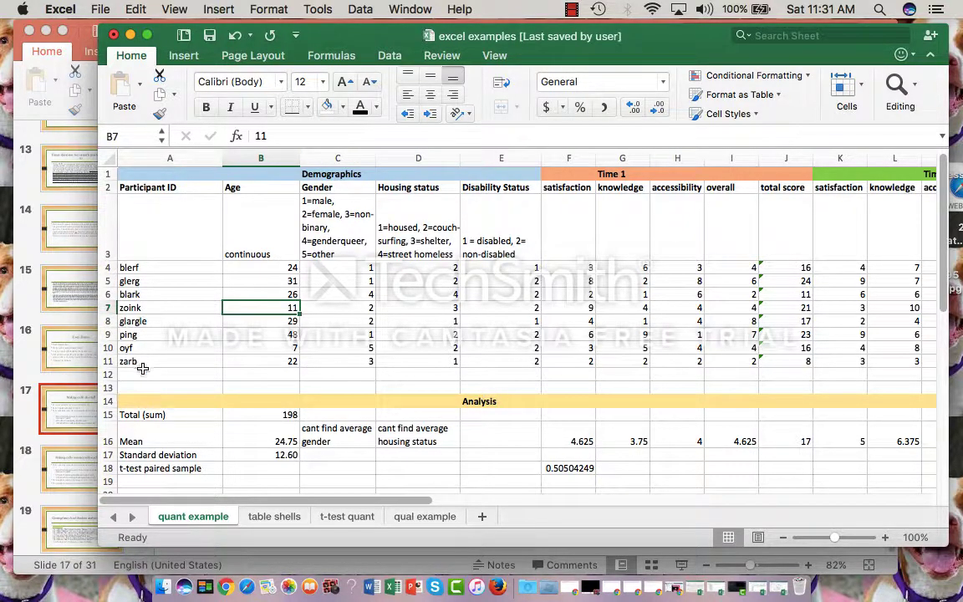
Step: Add participant adsjkf with age 90 in row 12, and select the Total (sum) cell B15 to check its formula
left_click(261, 360)
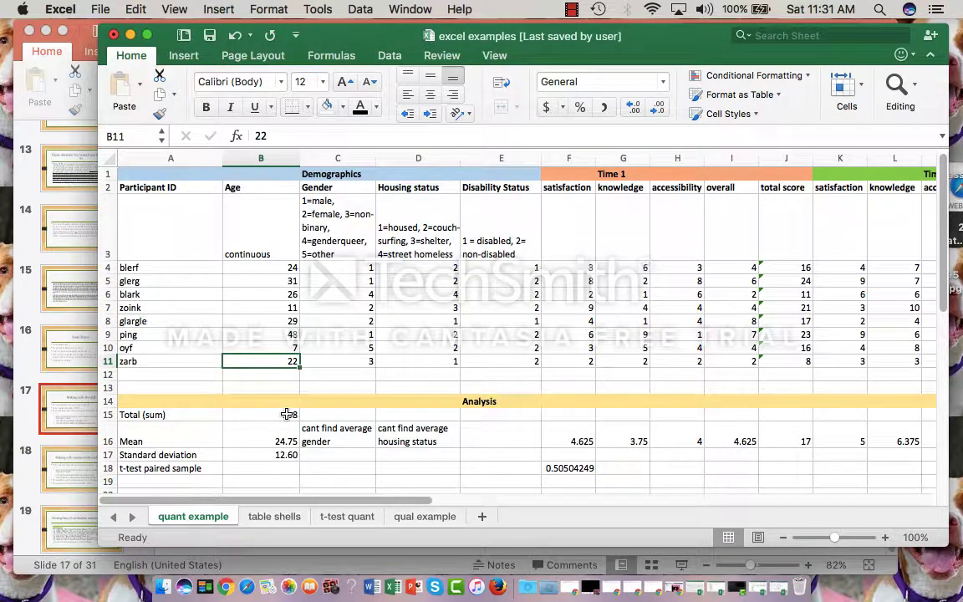
left_click(147, 374)
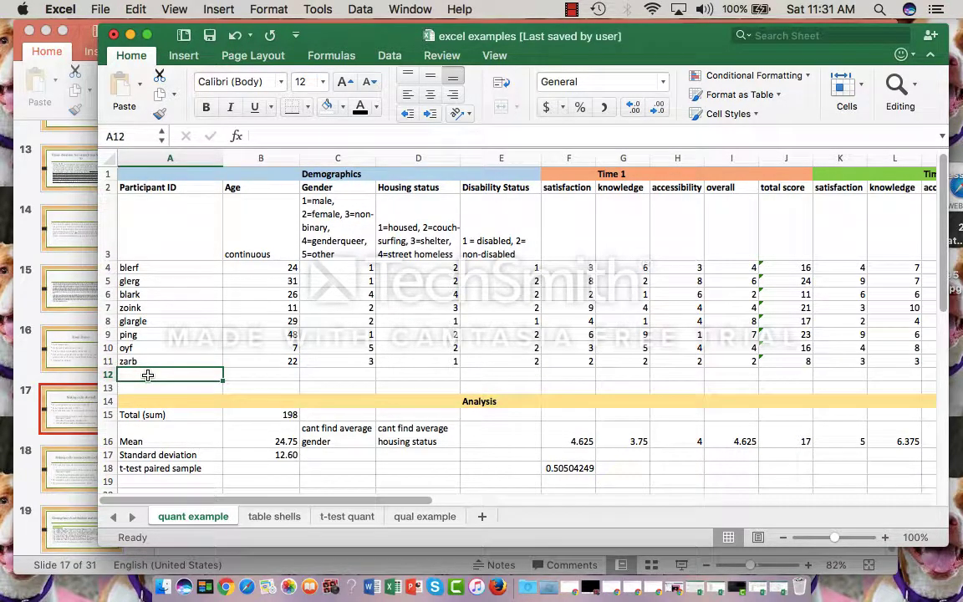
type("adsjkf")
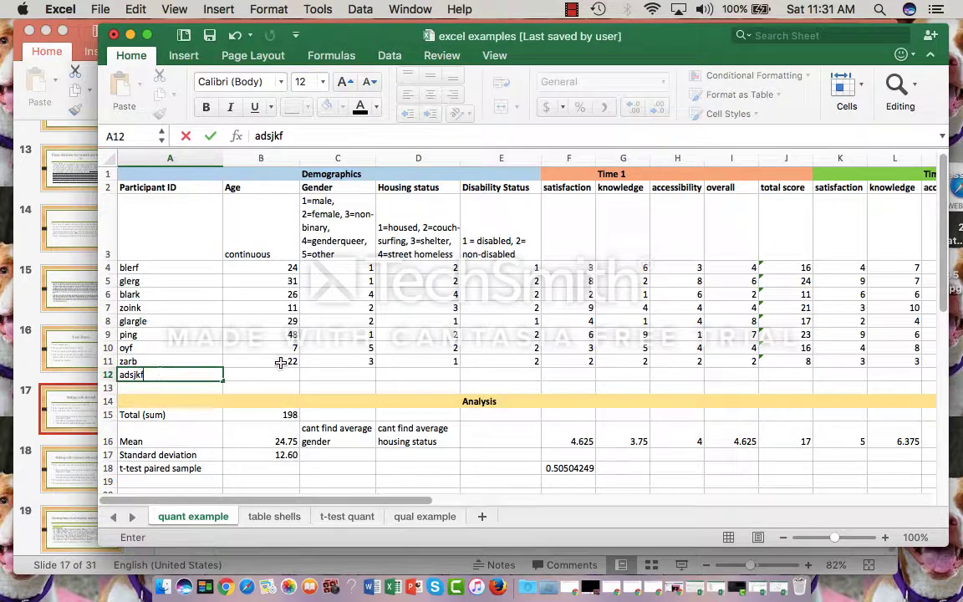
left_click(280, 369)
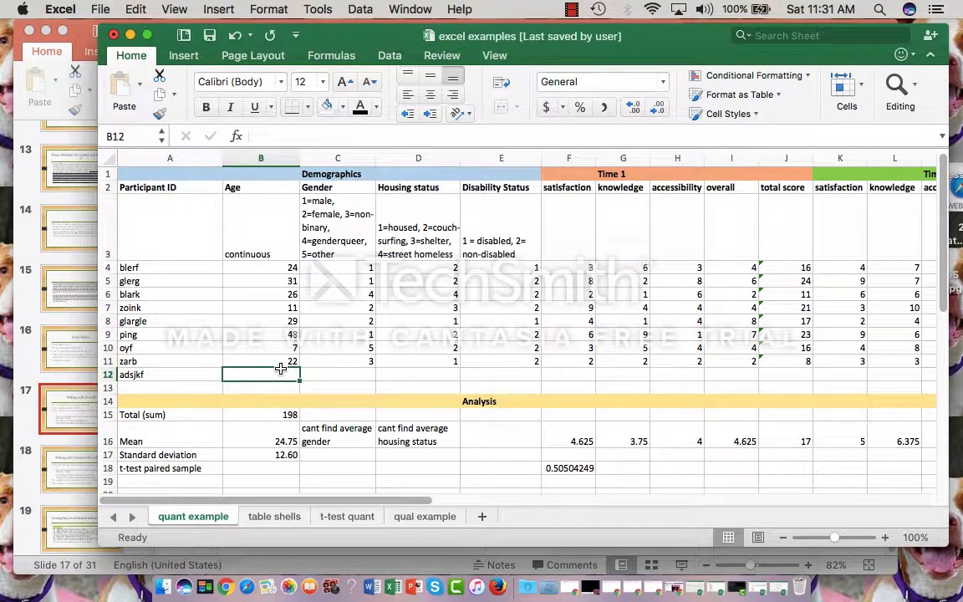
type("90")
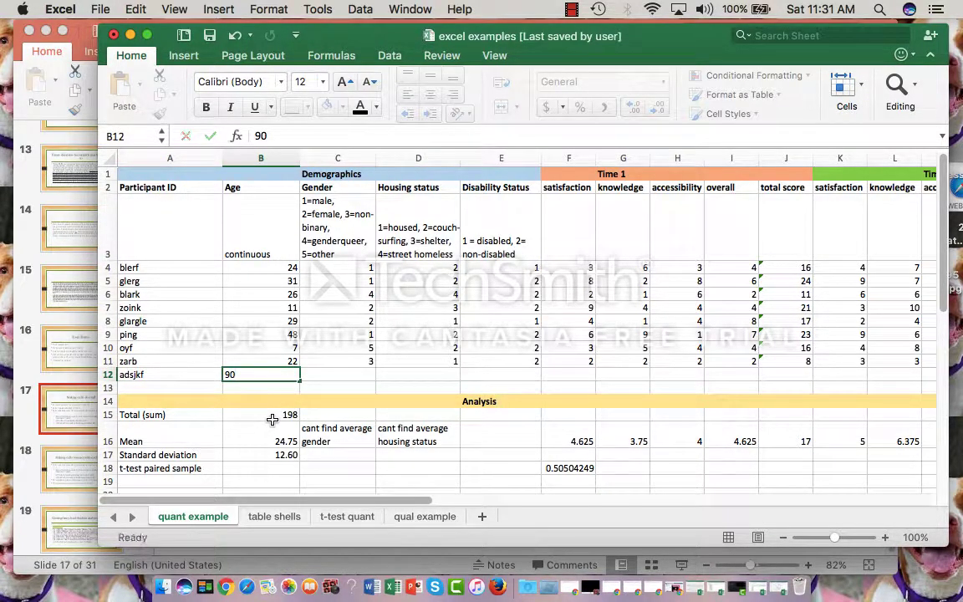
left_click(272, 416)
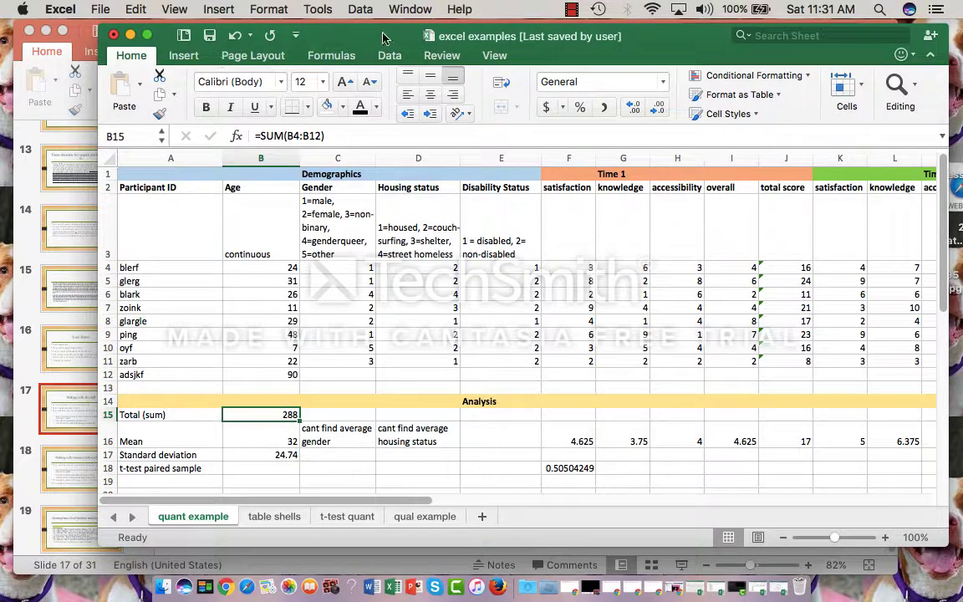
Step: Switch to the 856 class 10 presentation in PowerPoint and show slide 18, "Making cells interact with each other"
left_click_drag(370, 38, 562, 180)
left_click(79, 424)
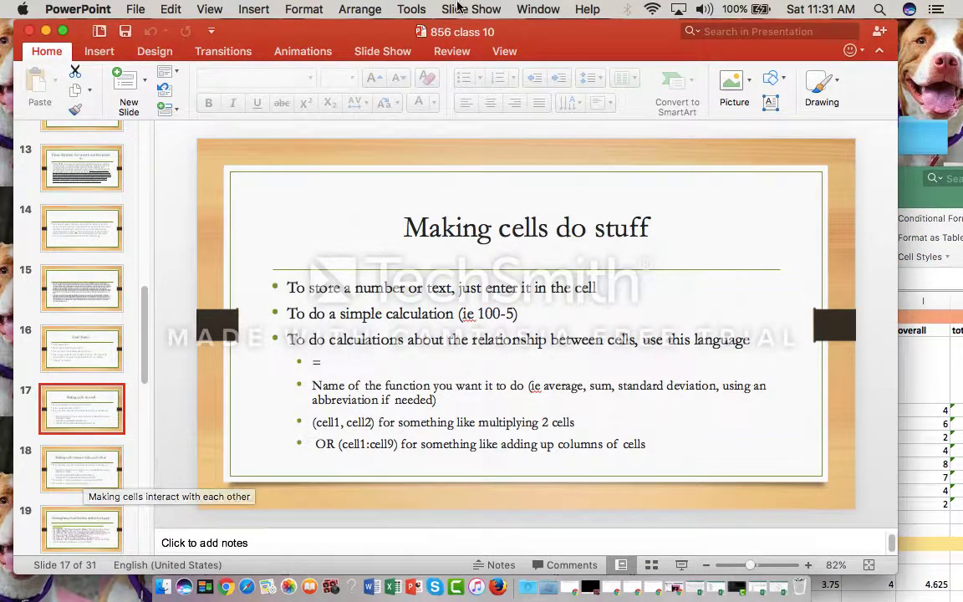
left_click_drag(480, 27, 467, 25)
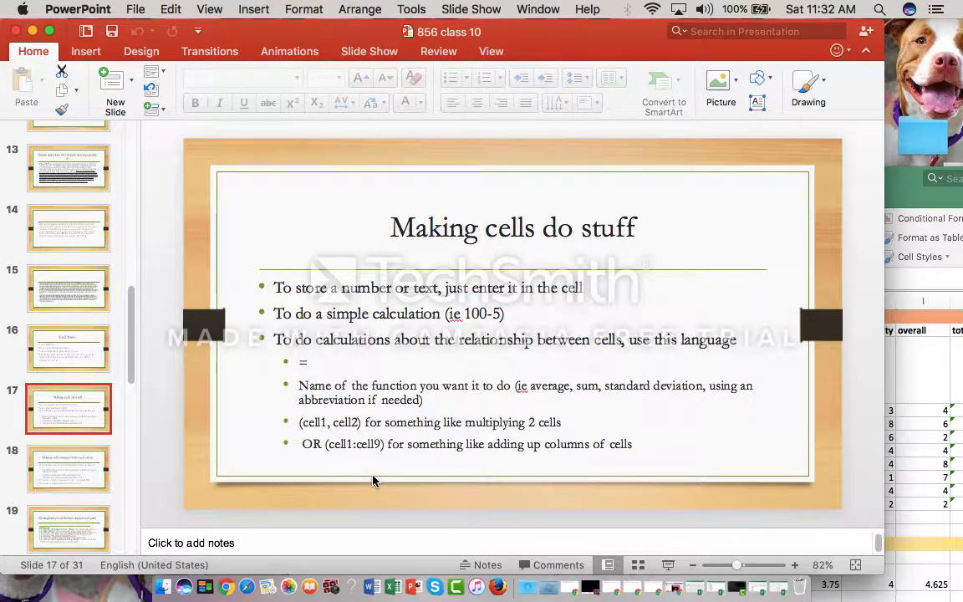
left_click(63, 472)
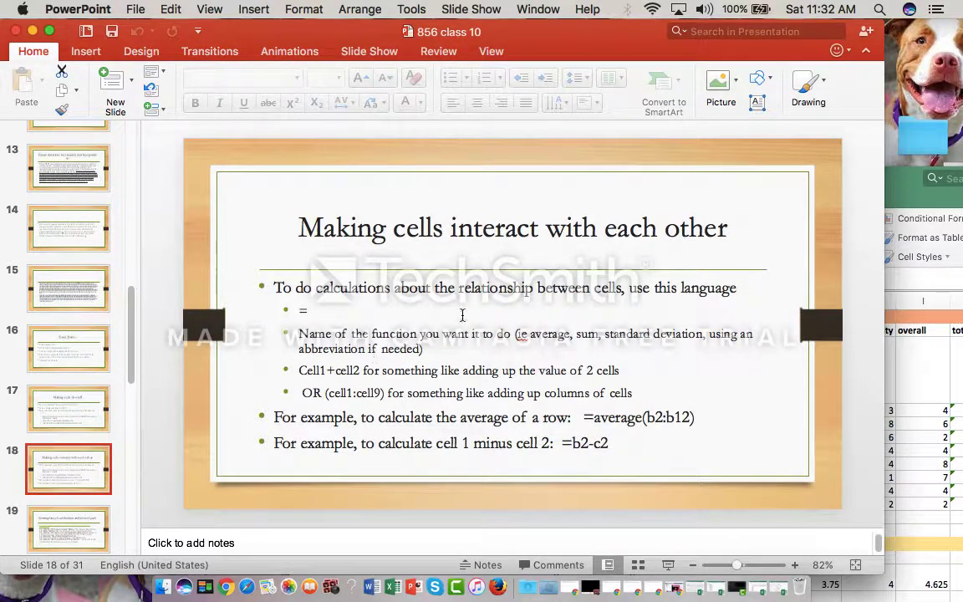
Step: Switch back to the excel examples workbook and reposition its window so the whole data table and Analysis section are on screen
left_click_drag(573, 37, 502, 36)
left_click(871, 383)
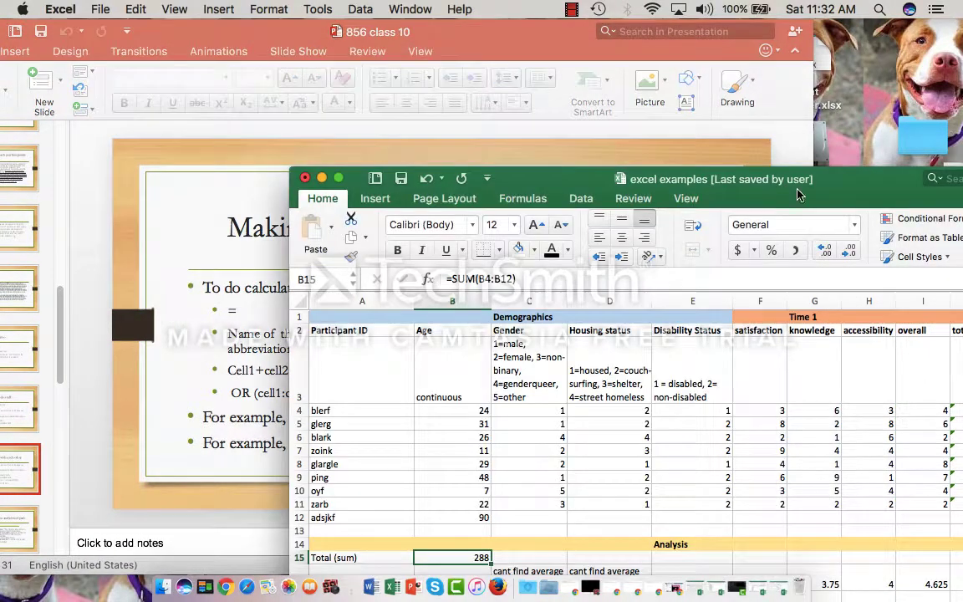
left_click_drag(810, 186, 539, 349)
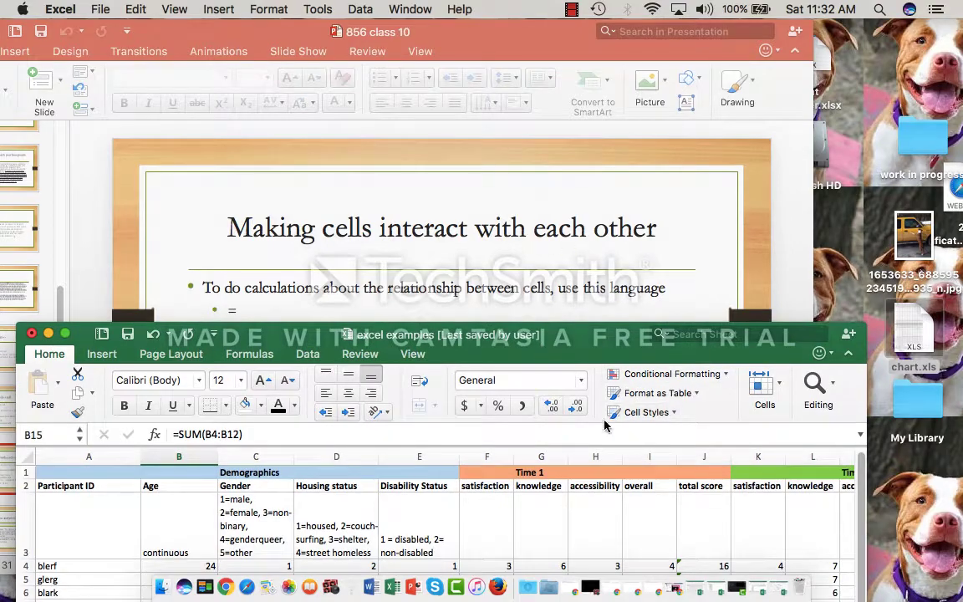
left_click_drag(609, 344, 702, 56)
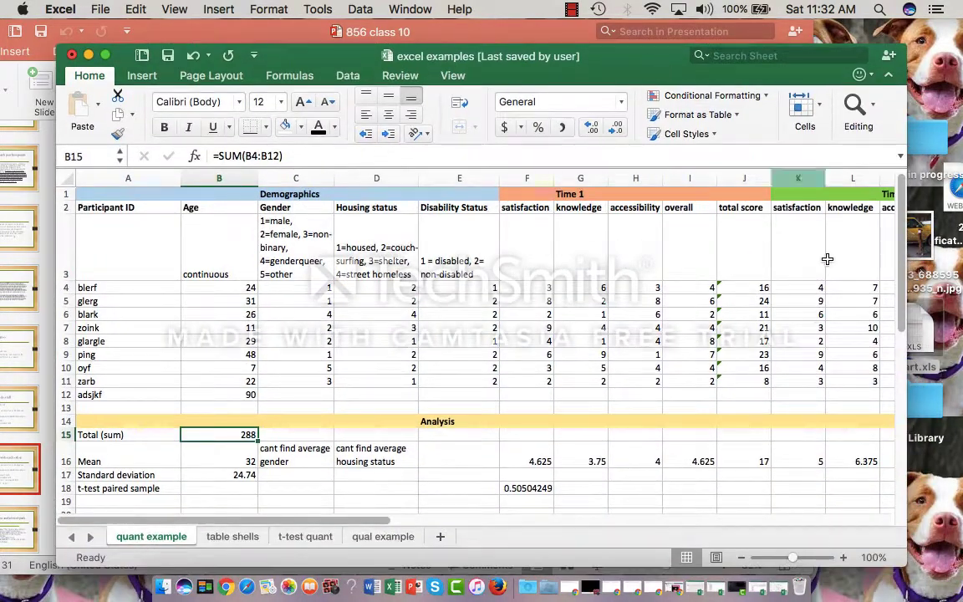
Step: Point out the Time 1 satisfaction, knowledge, accessibility and overall columns by selecting their cells in row 3 one after another
left_click(541, 286)
left_click(539, 219)
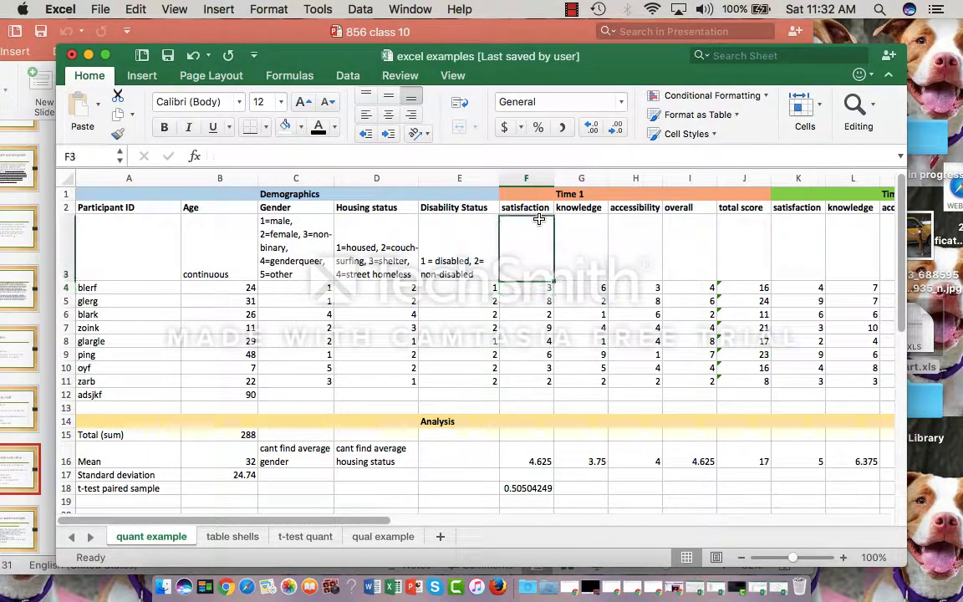
left_click(590, 227)
left_click(639, 242)
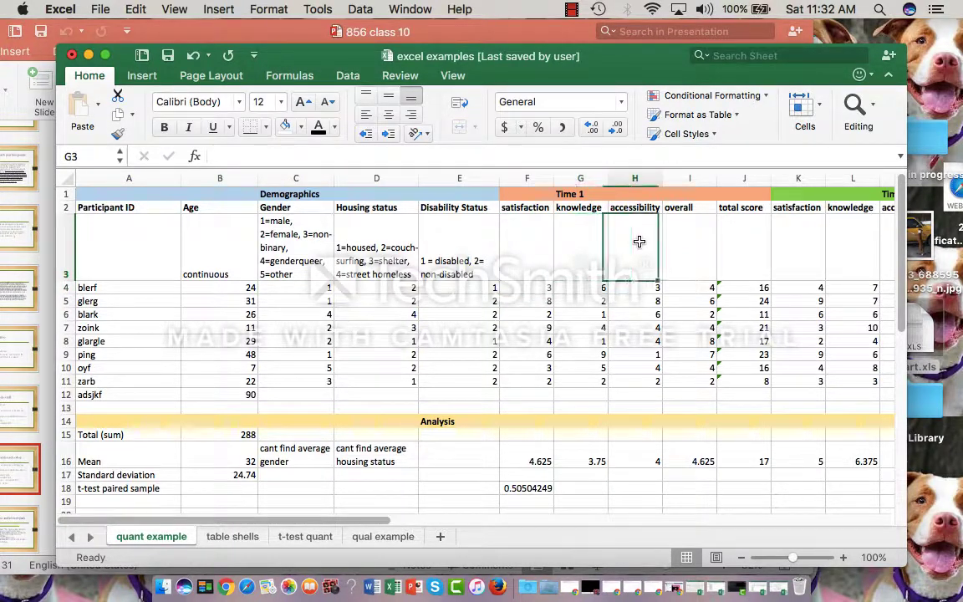
left_click(686, 240)
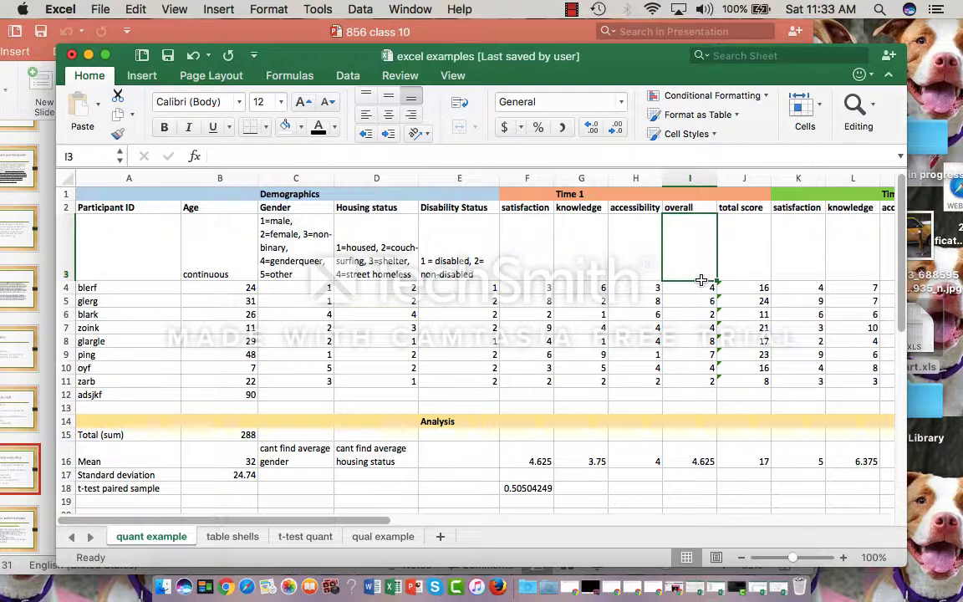
Step: Clear blerf's total score in J4 and try adding the Time 1 scores one by one with =3+6+
left_click(759, 288)
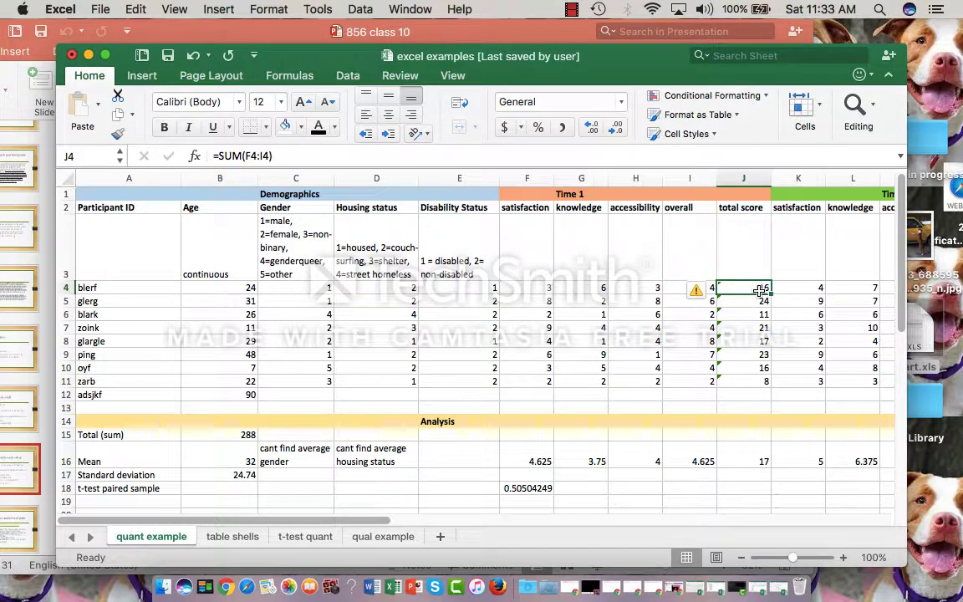
key("Delete")
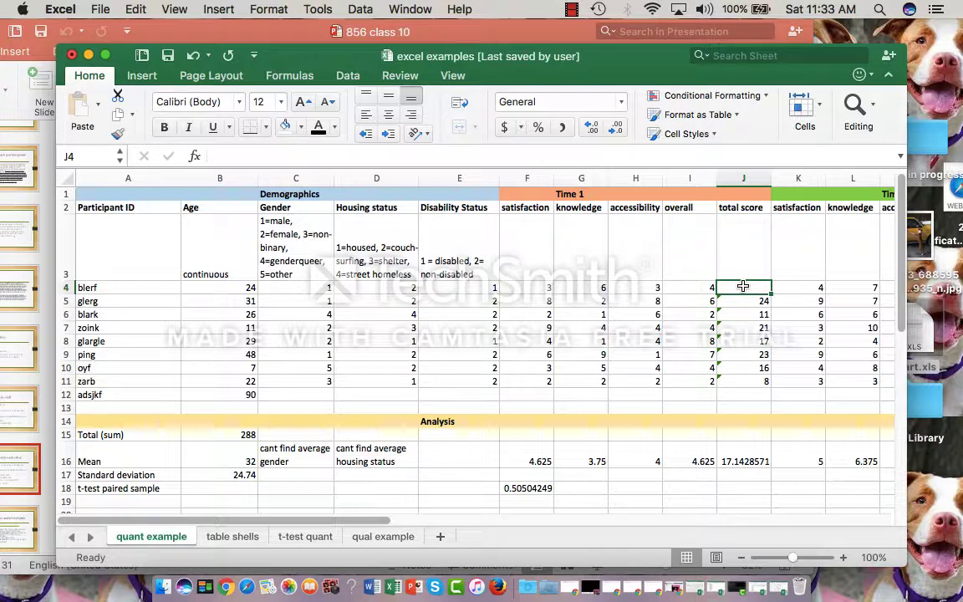
type("=3+6+")
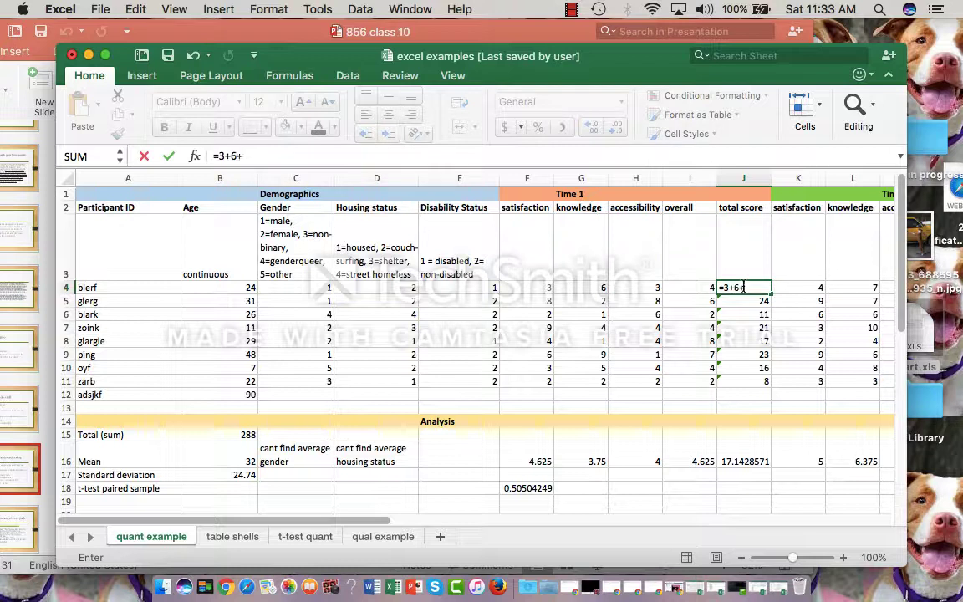
key("BackSpace")
key("BackSpace")
key("BackSpace")
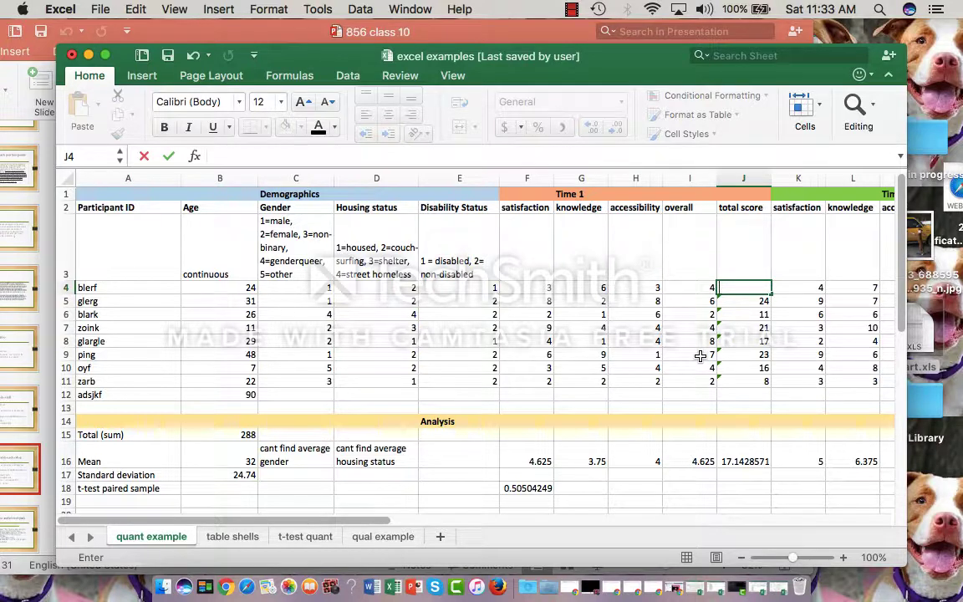
Step: Total blerf's Time 1 scores in J4 with the formula =sum(f4:i4)
type("=su")
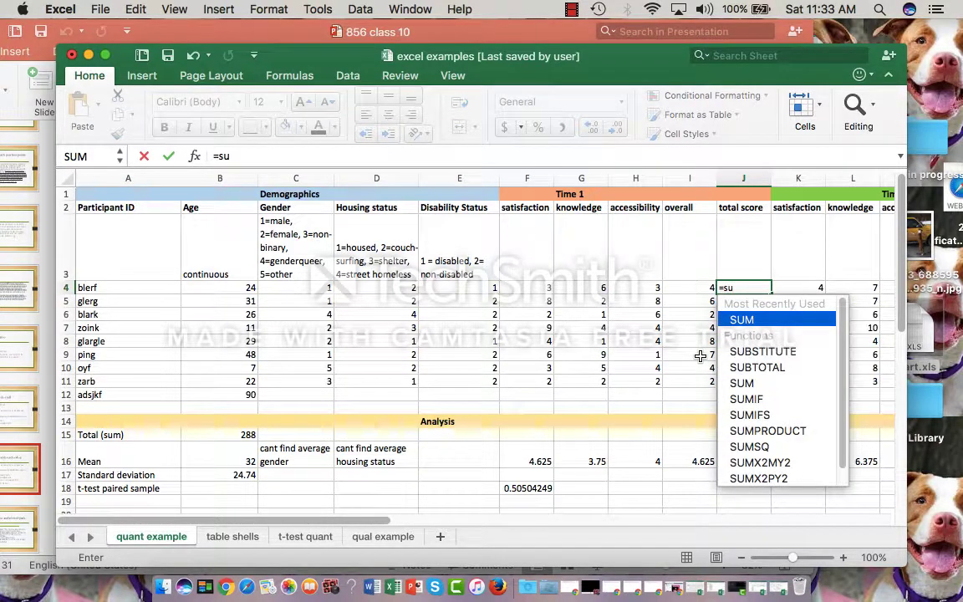
type("m")
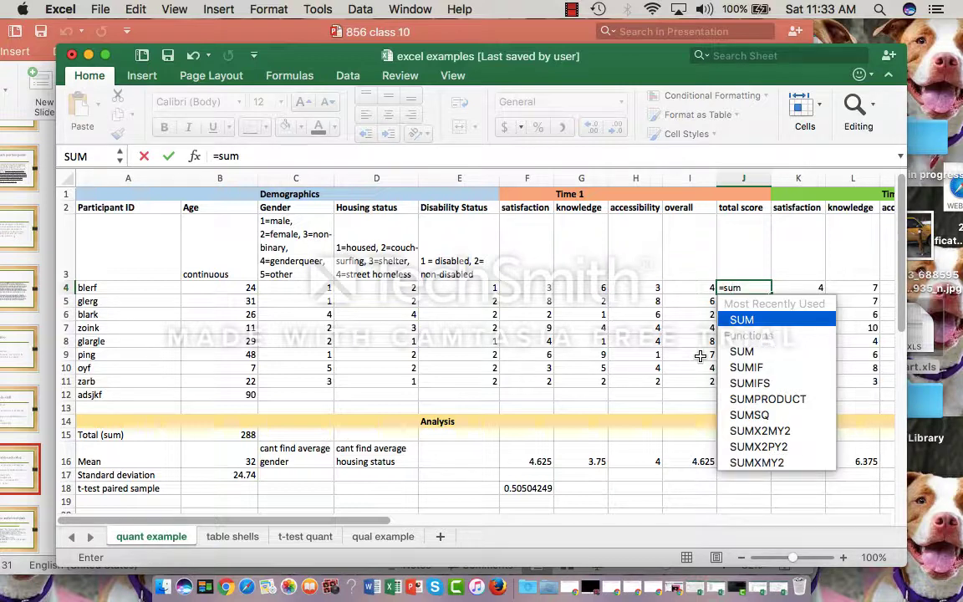
type("(")
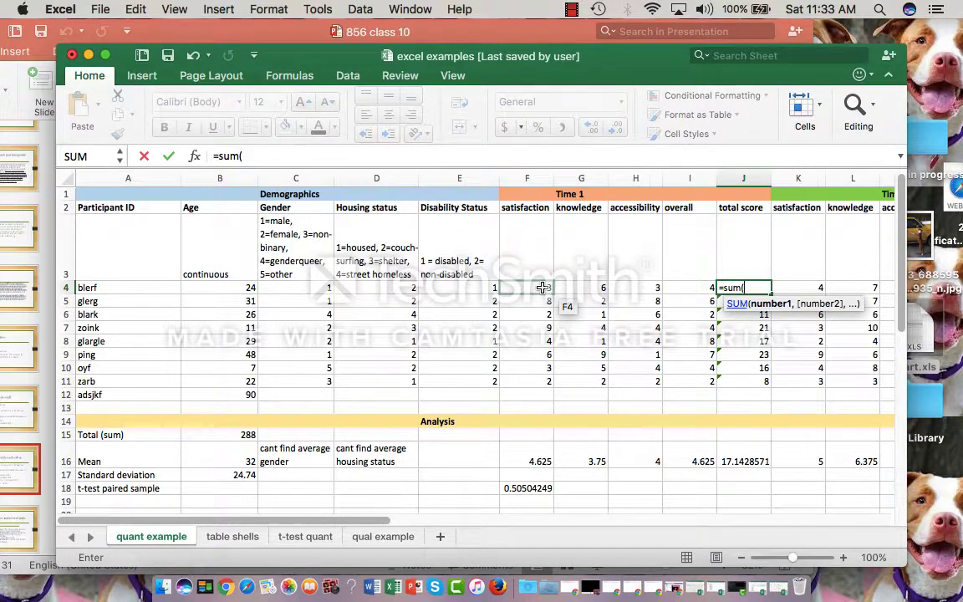
type("f3")
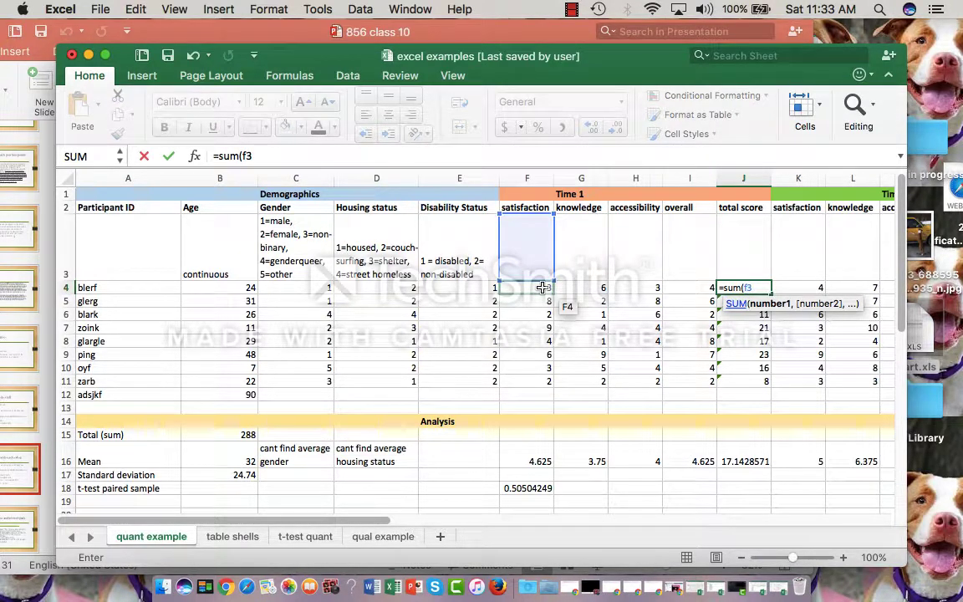
key("BackSpace")
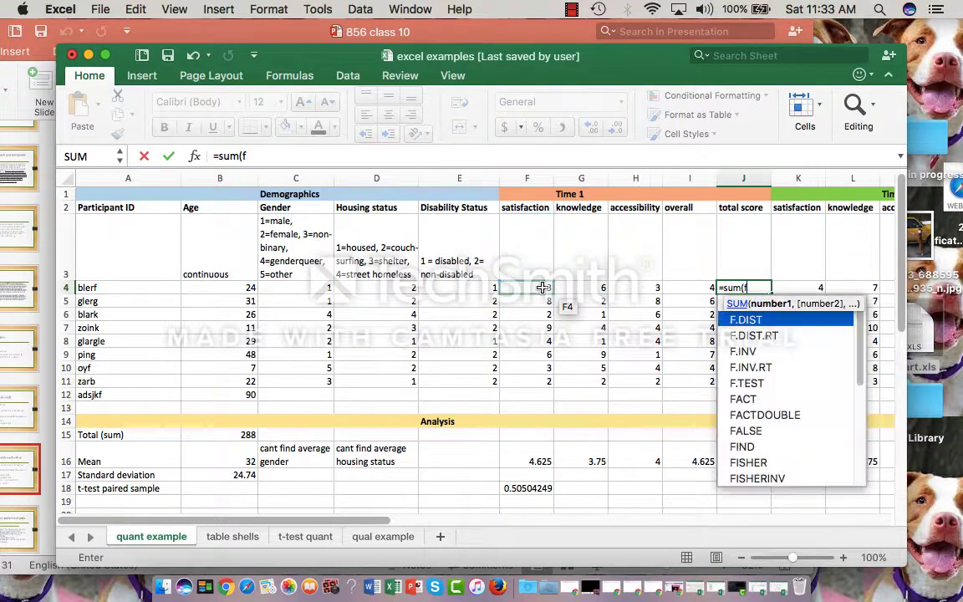
type("4")
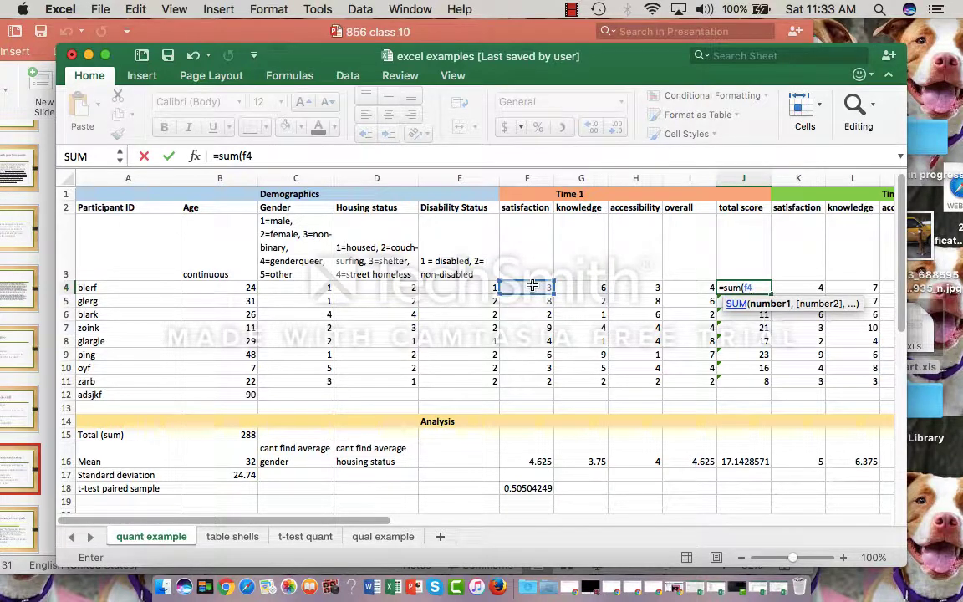
type(":i4")
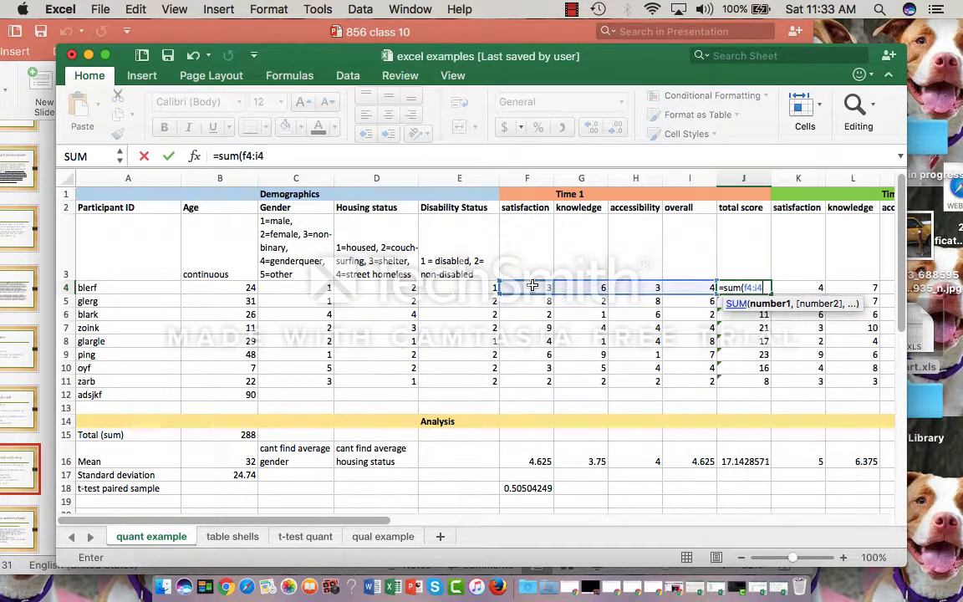
type(")")
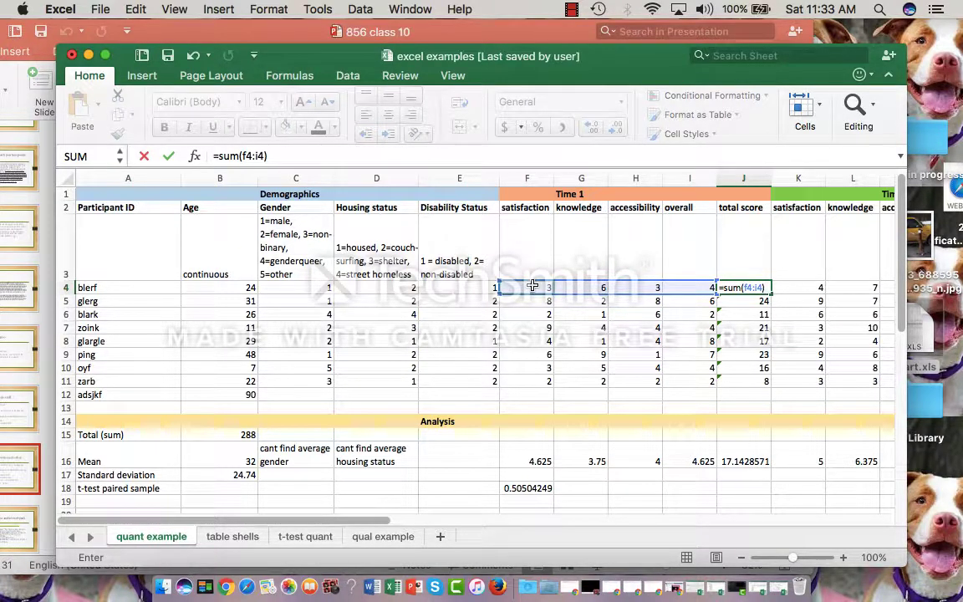
key("Return")
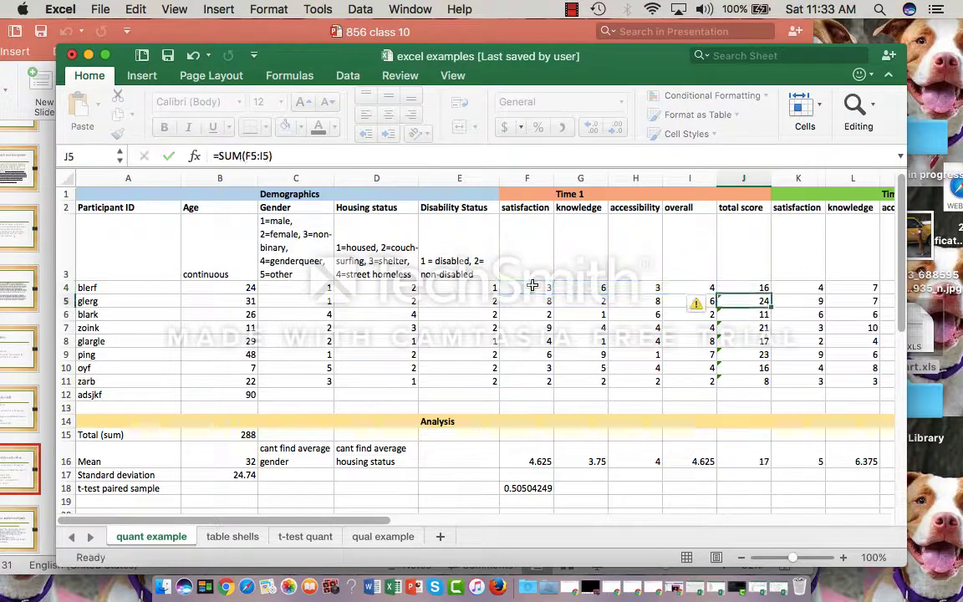
Step: Fill the total score formula from J4 down to J11, and select glerg's total in J5 to check its formula
left_click(757, 287)
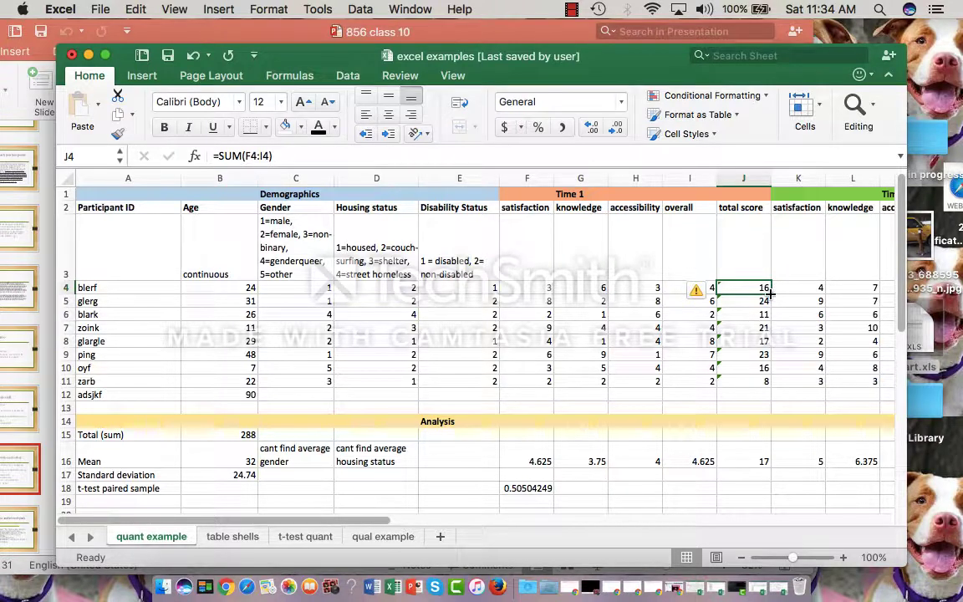
left_click_drag(769, 292, 771, 384)
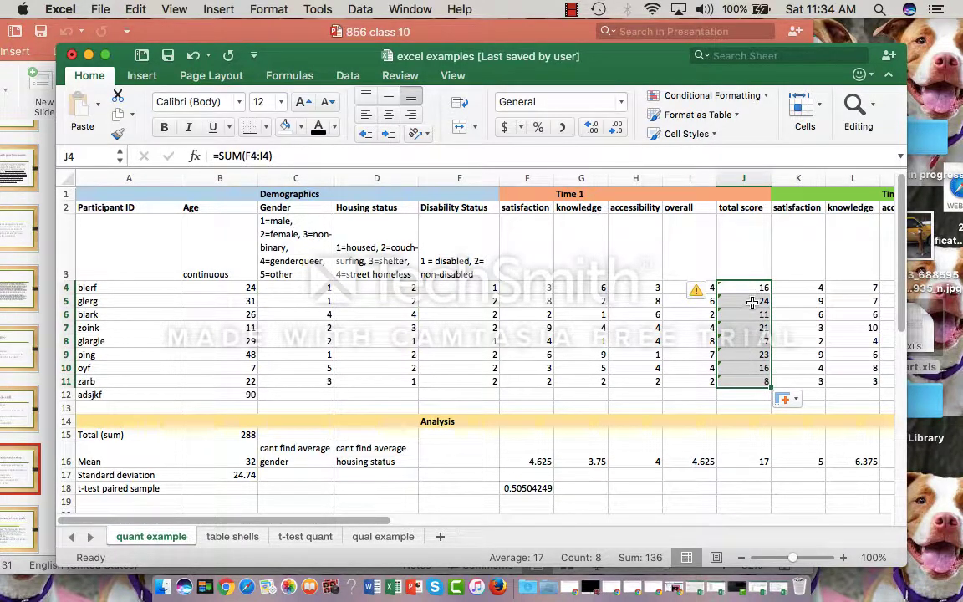
left_click(756, 301)
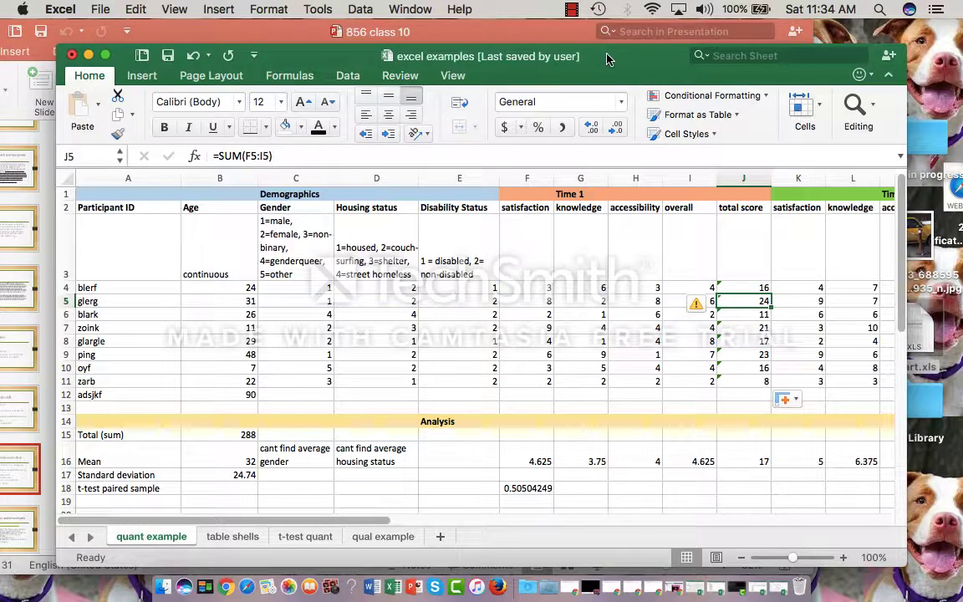
Step: Switch to PowerPoint to review the formula examples on the "Making cells interact with each other" slide, and return to the Excel workbook
left_click_drag(609, 59, 474, 140)
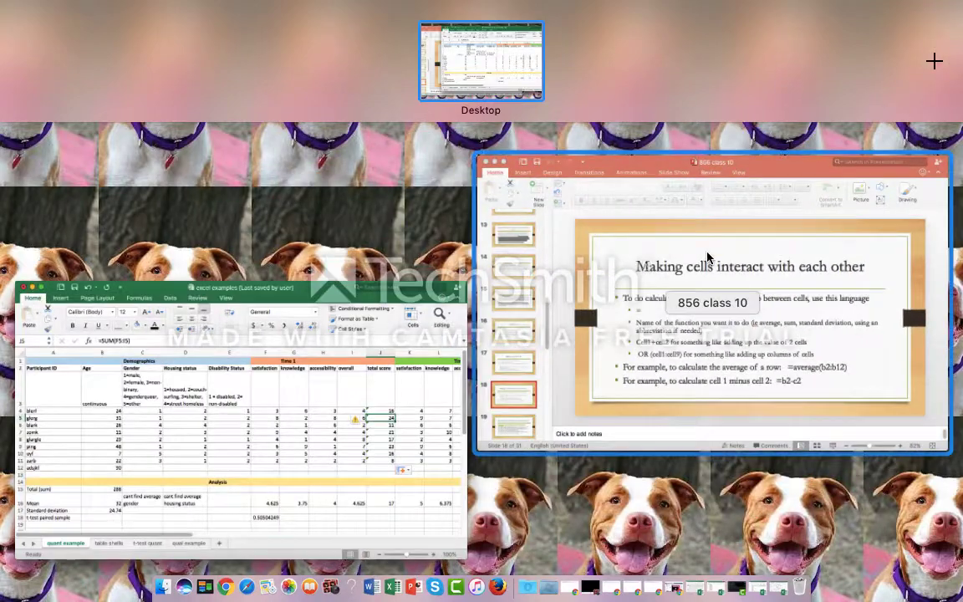
left_click(685, 334)
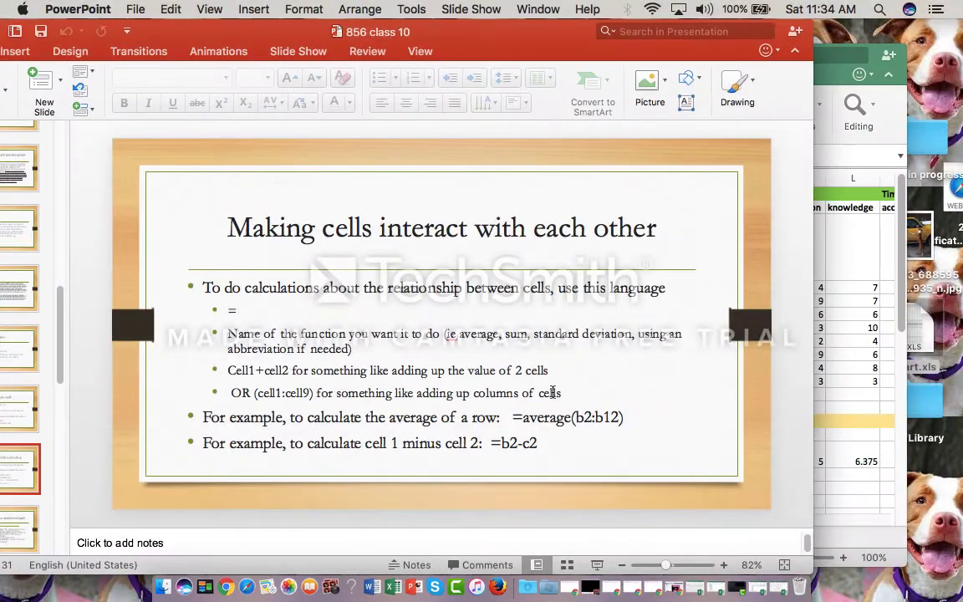
left_click(842, 497)
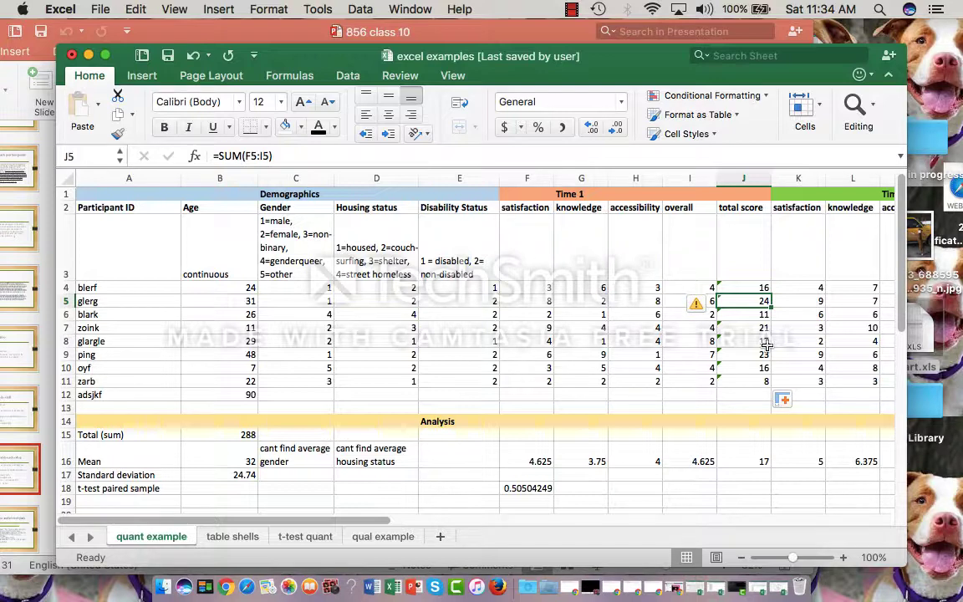
Step: Search the computer for budget files and open the final Summer 2016 MDDC budget workbook
left_click(879, 9)
type("bu")
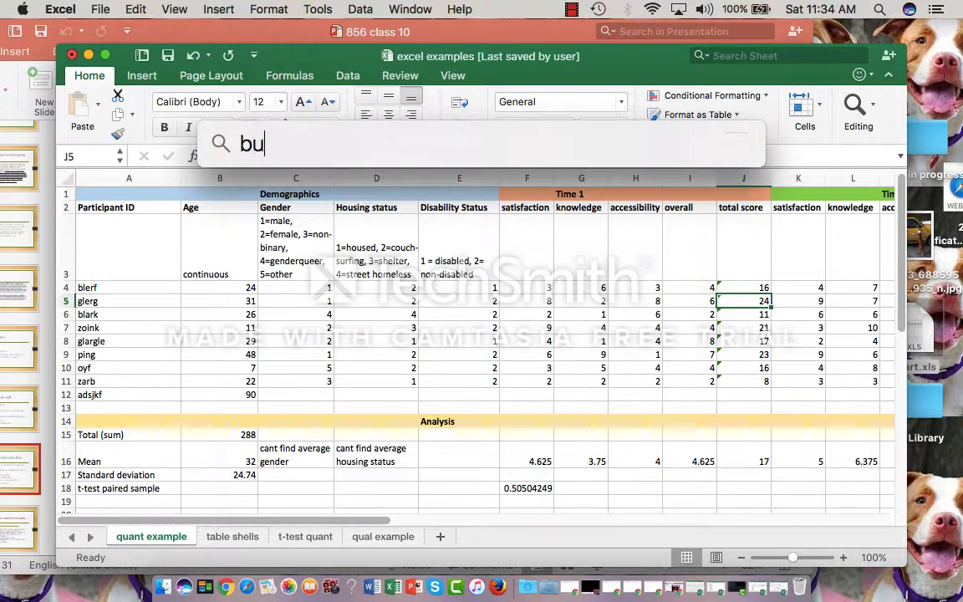
type("dget table")
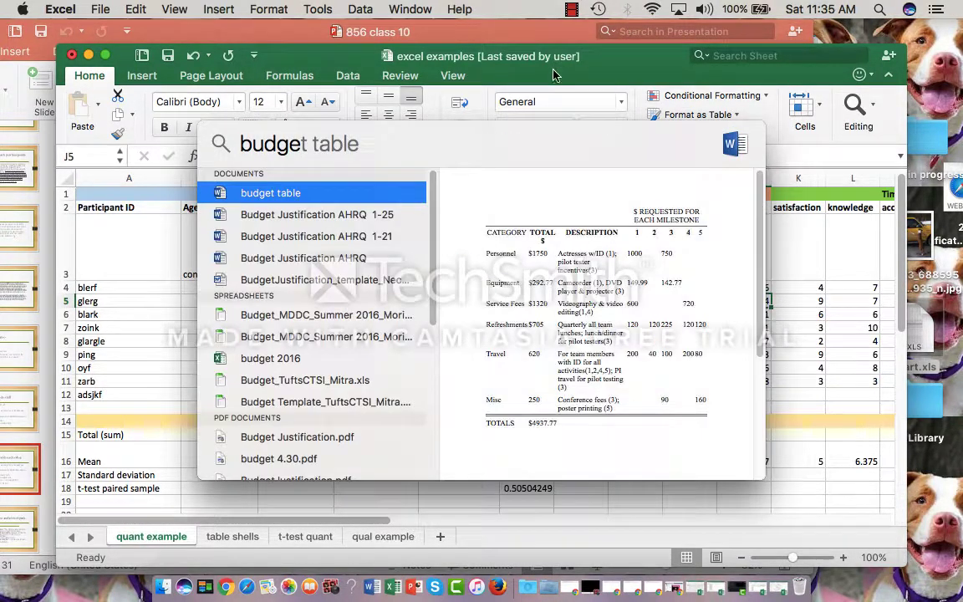
double_click(347, 318)
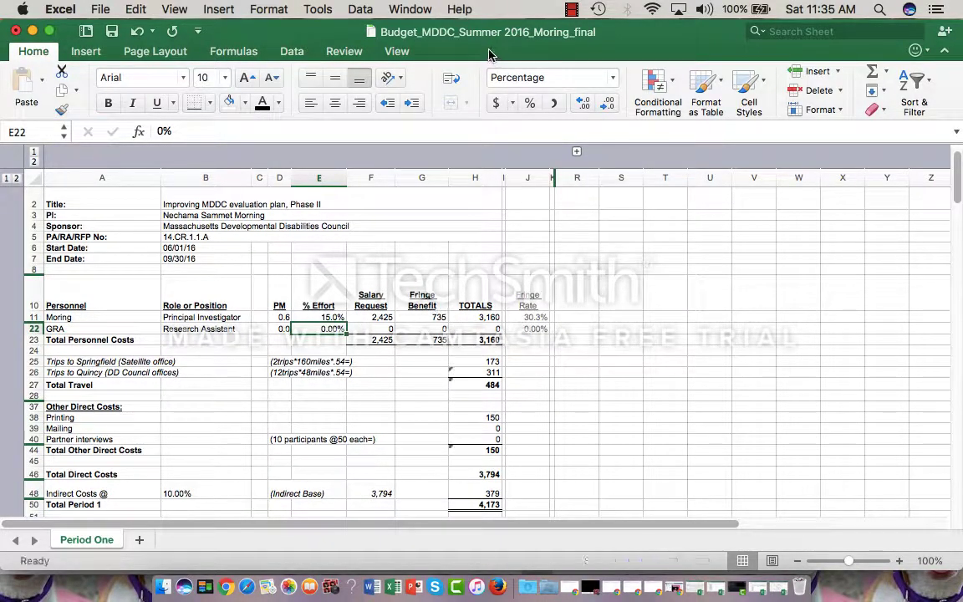
left_click_drag(491, 52, 548, 153)
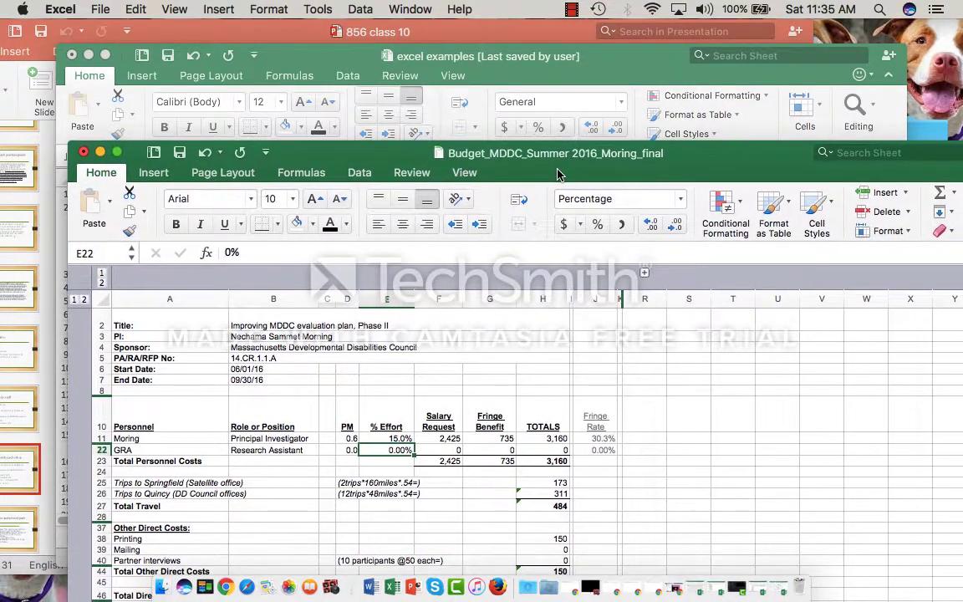
Step: Set the research assistant's % Effort in E22 to 50%
left_click(390, 439)
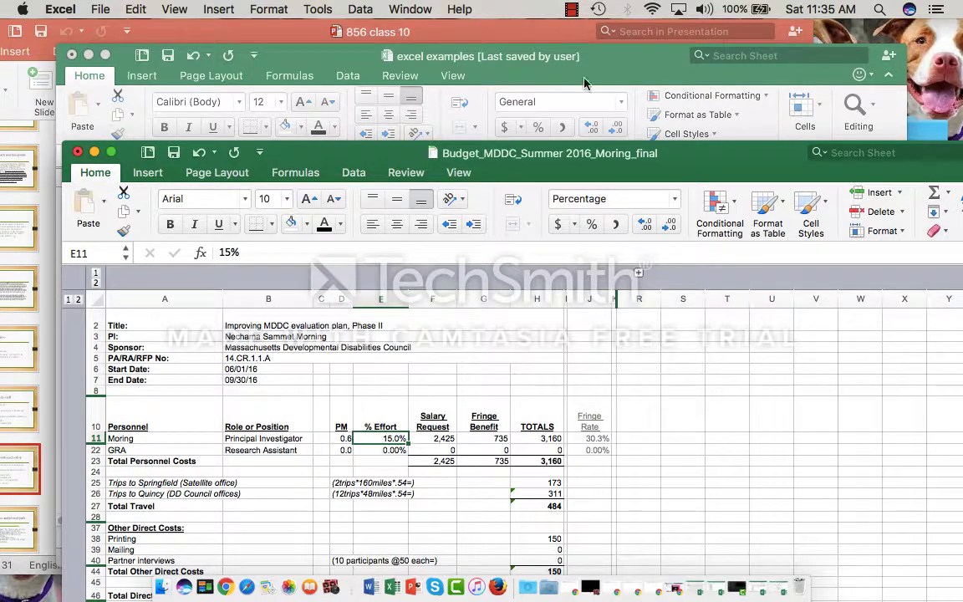
double_click(575, 167)
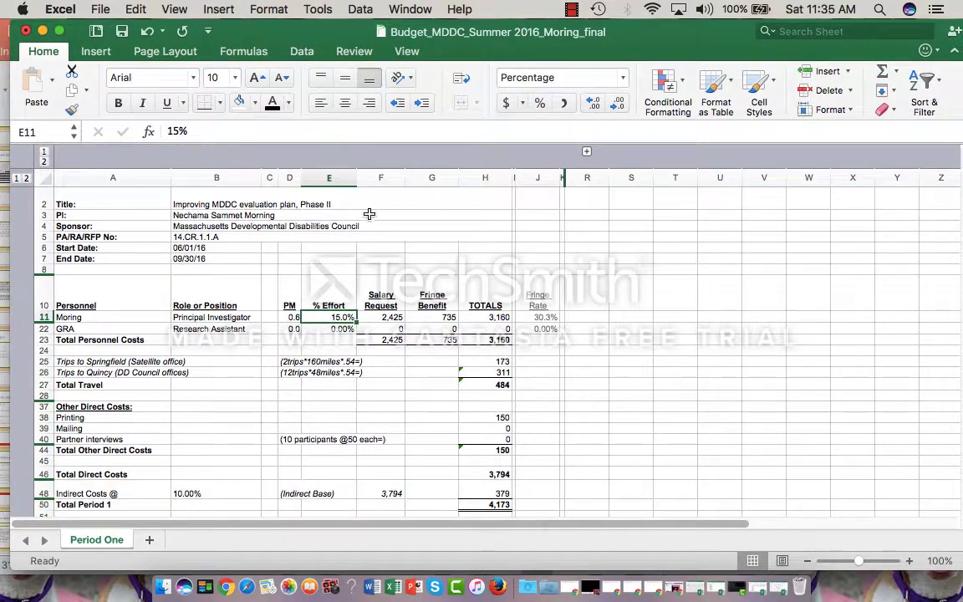
left_click(337, 329)
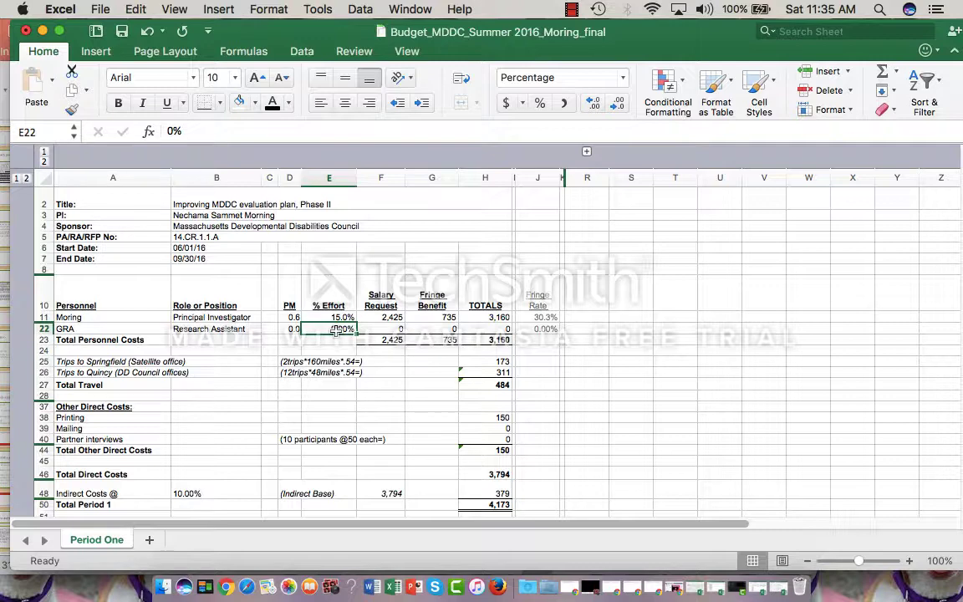
type("50")
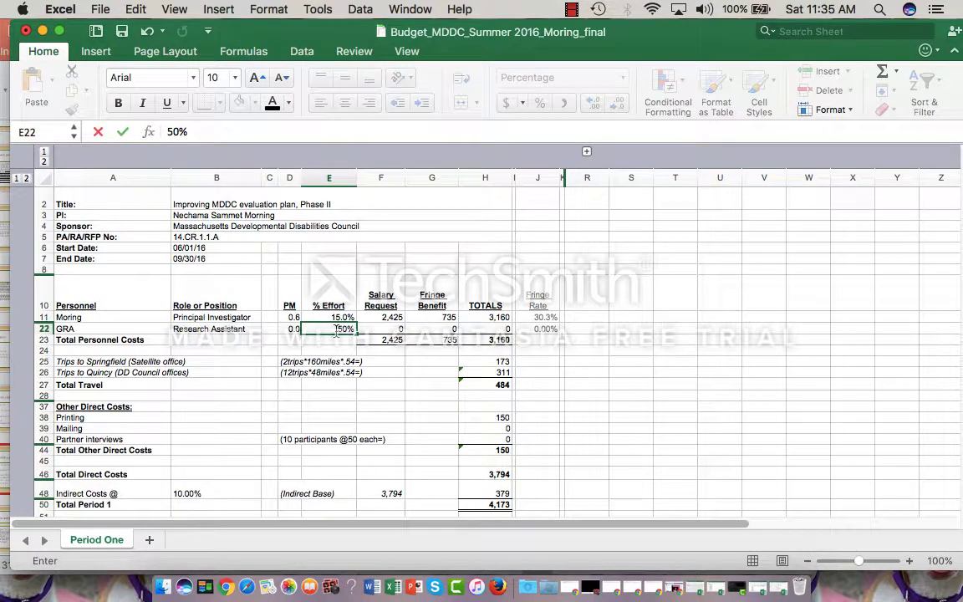
Step: Examine the salary request and fringe benefit formulas for both personnel rows, including the fringe total in G23
left_click(392, 327)
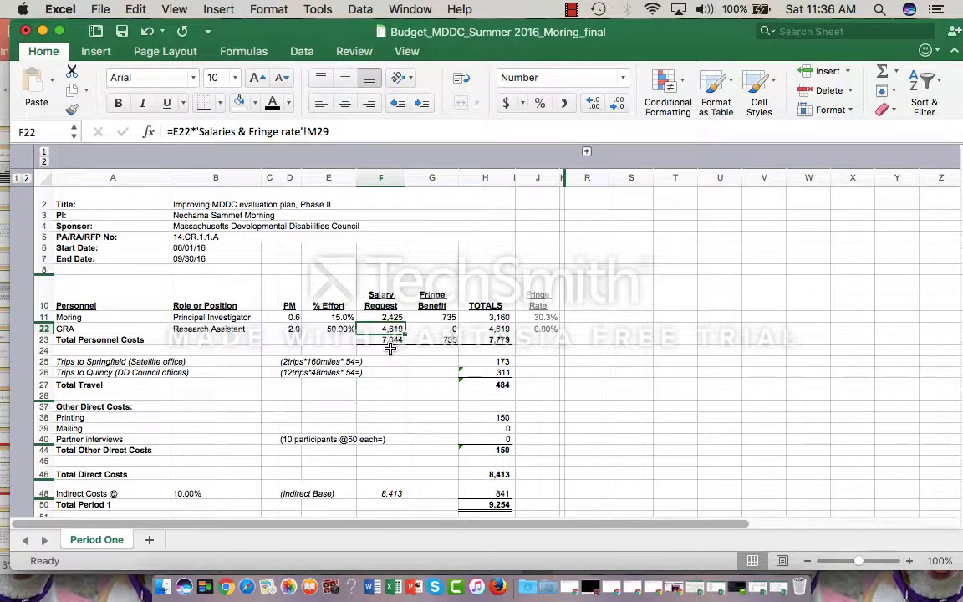
left_click(442, 316)
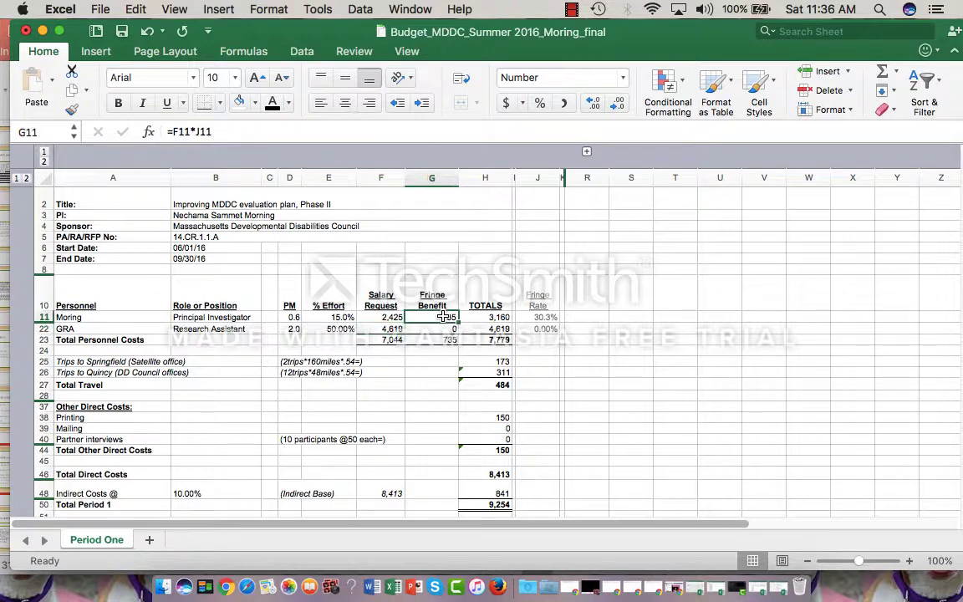
left_click(390, 317)
left_click(435, 339)
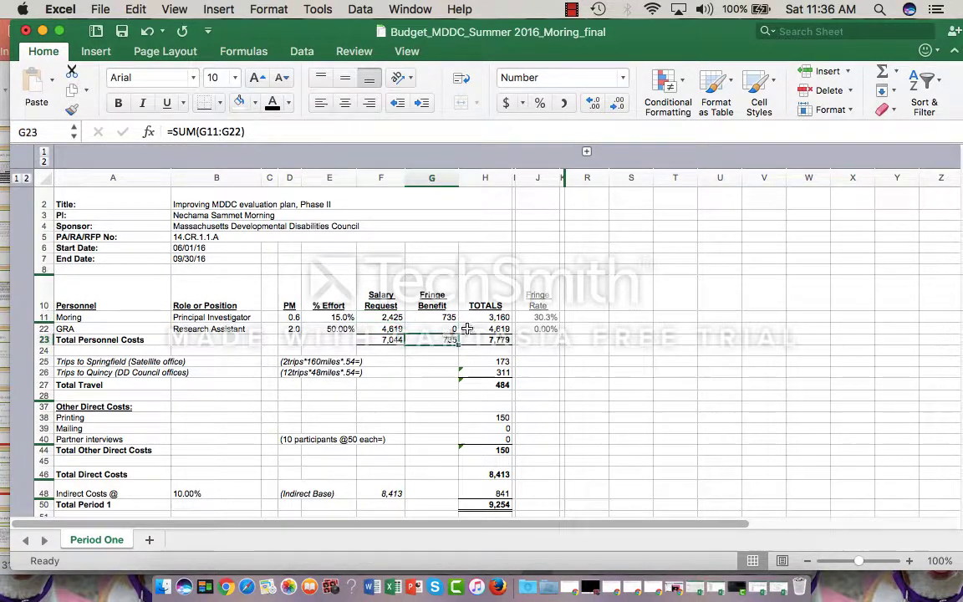
key("Up")
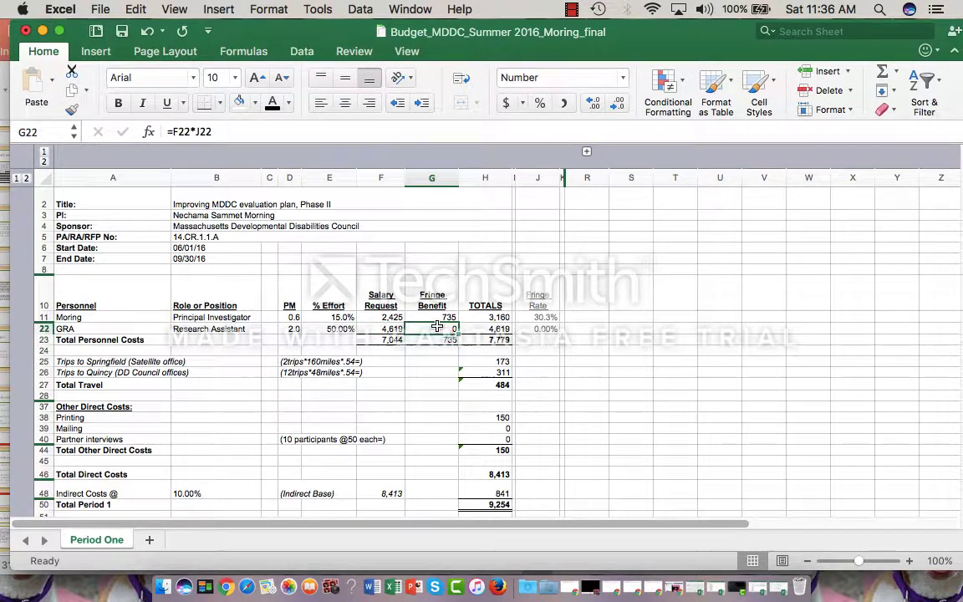
Step: Trace the principal investigator's formulas from salary in F11 and fringe rate in J11 through fringe benefit in G11 to the total in H11
left_click(387, 317)
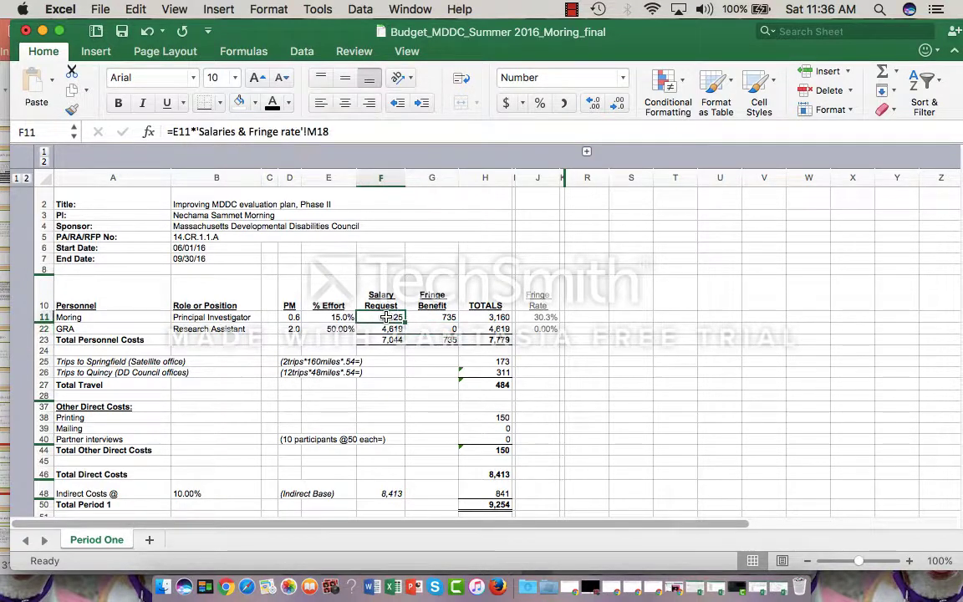
left_click(448, 316)
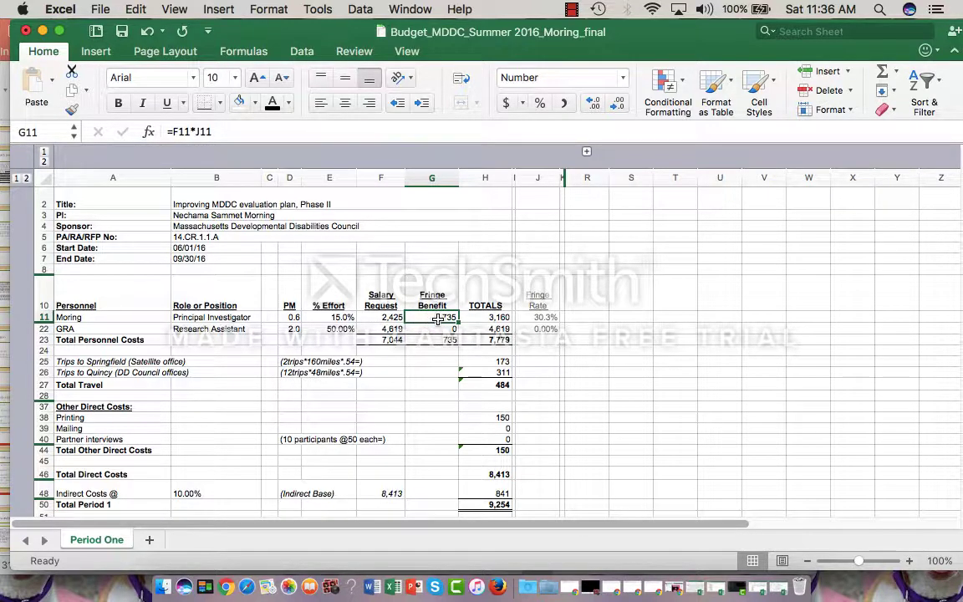
left_click(544, 317)
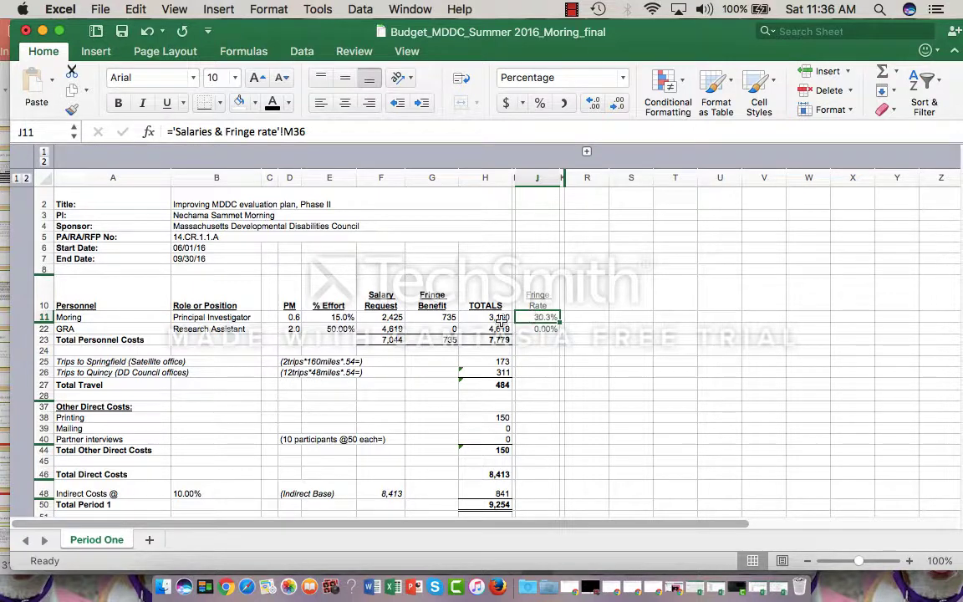
left_click(446, 317)
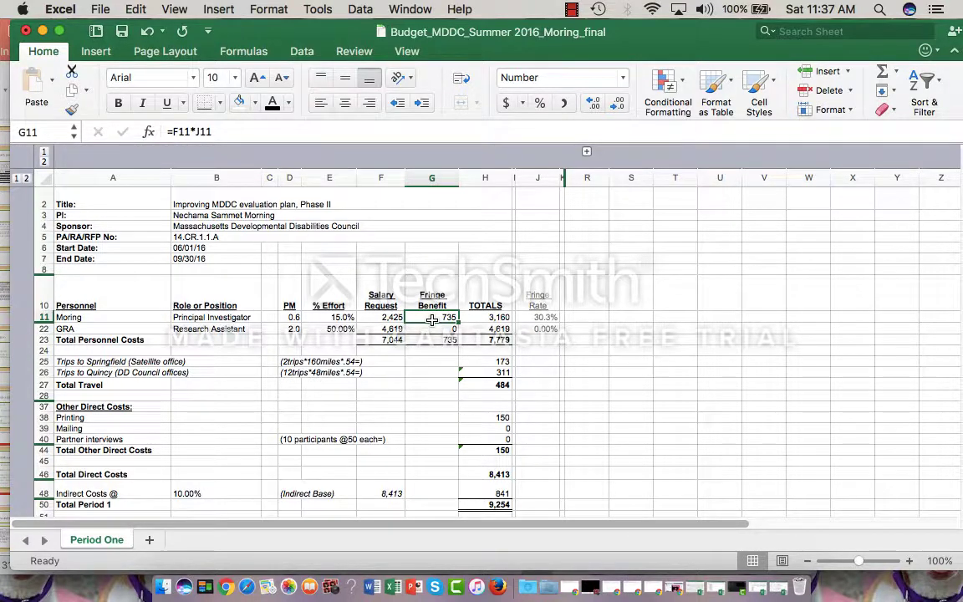
left_click(459, 320)
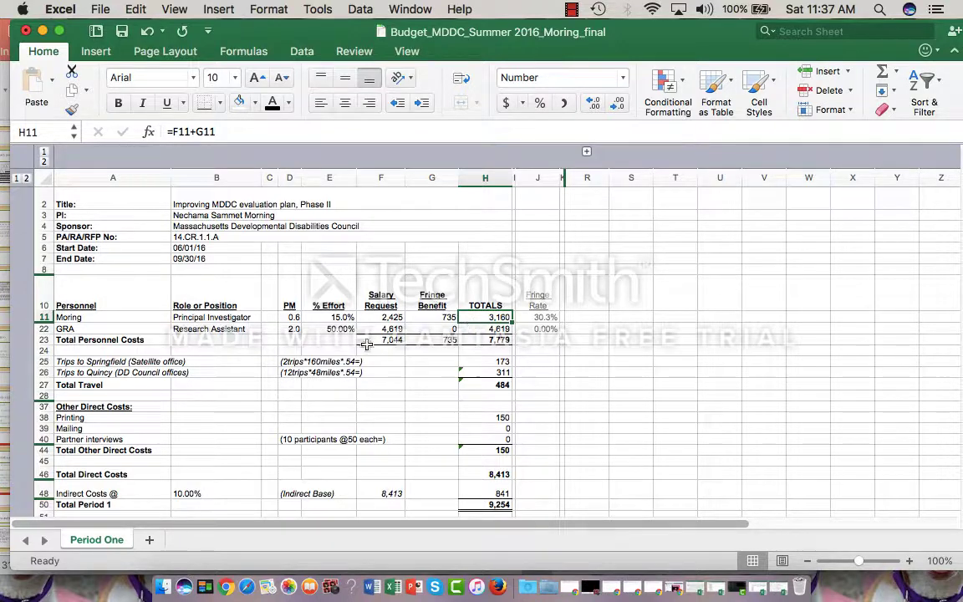
Step: Review the Trips to Springfield calculation in D25 and change the number of trips in the H25 formula to 10
scroll(420, 344, "down", 2)
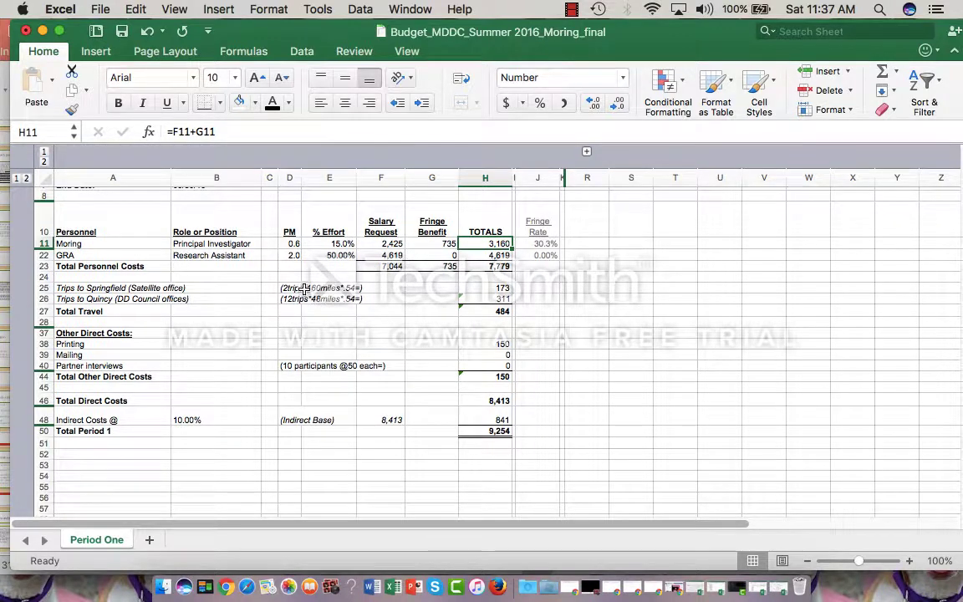
left_click(304, 288)
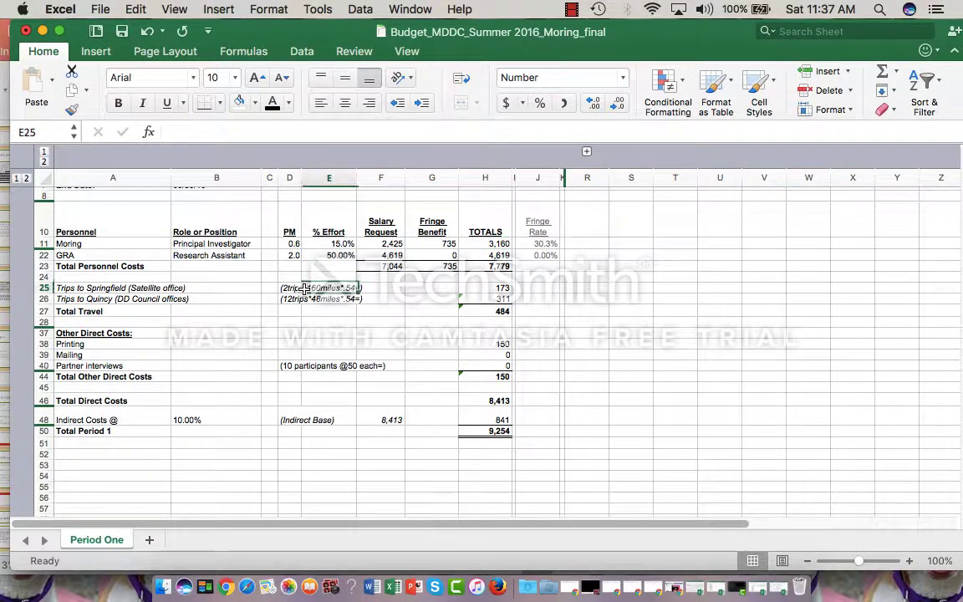
left_click(287, 288)
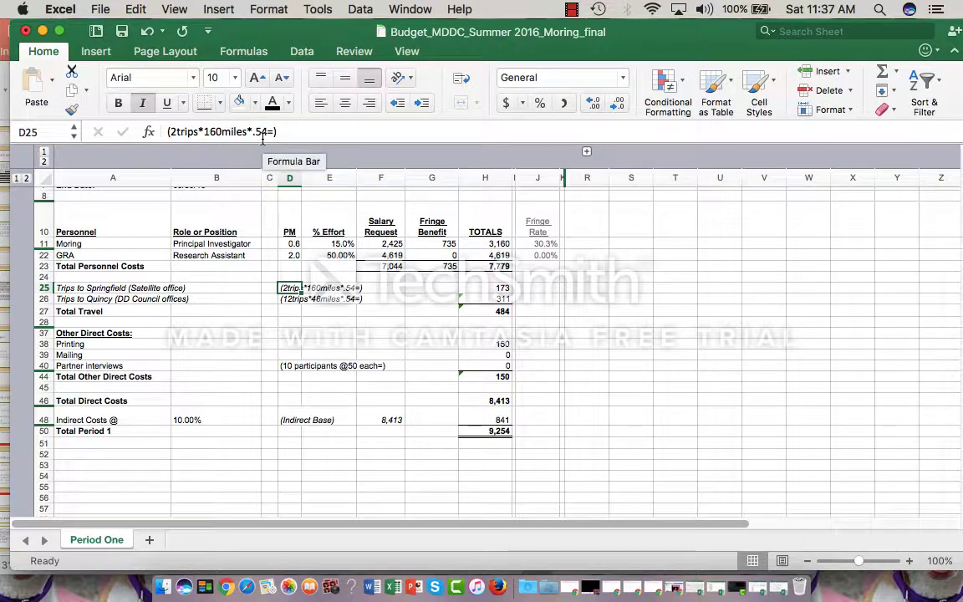
left_click(503, 287)
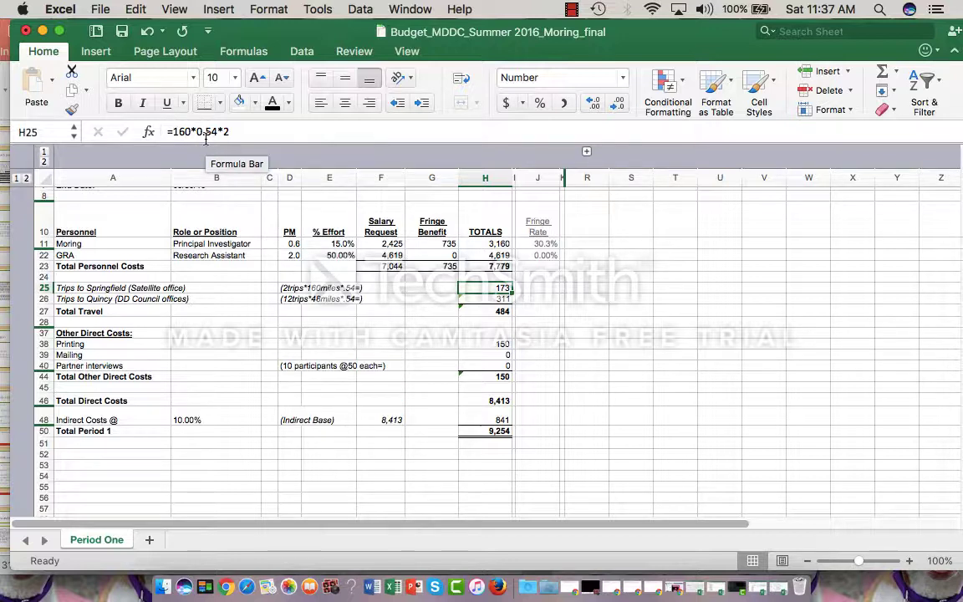
left_click(231, 131)
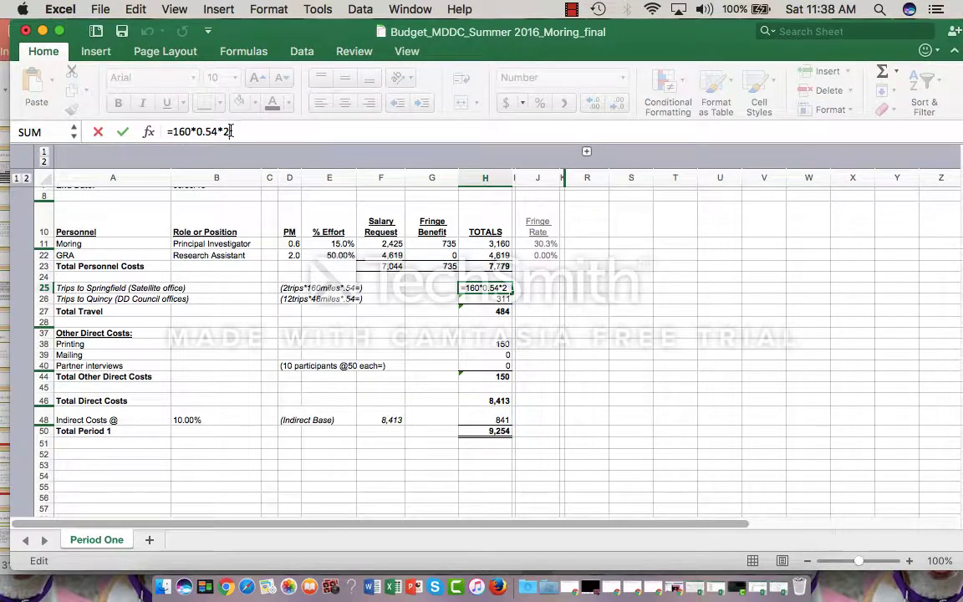
key("BackSpace")
key("Return")
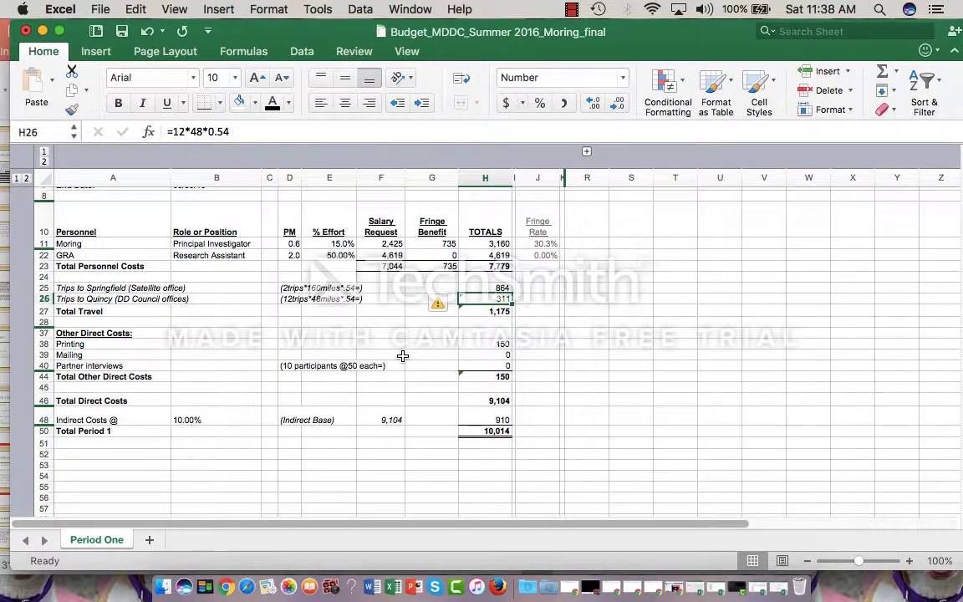
Step: Check the formulas behind the principal investigator's total in H11 and the total personnel costs in H23
scroll(455, 347, "up", 3)
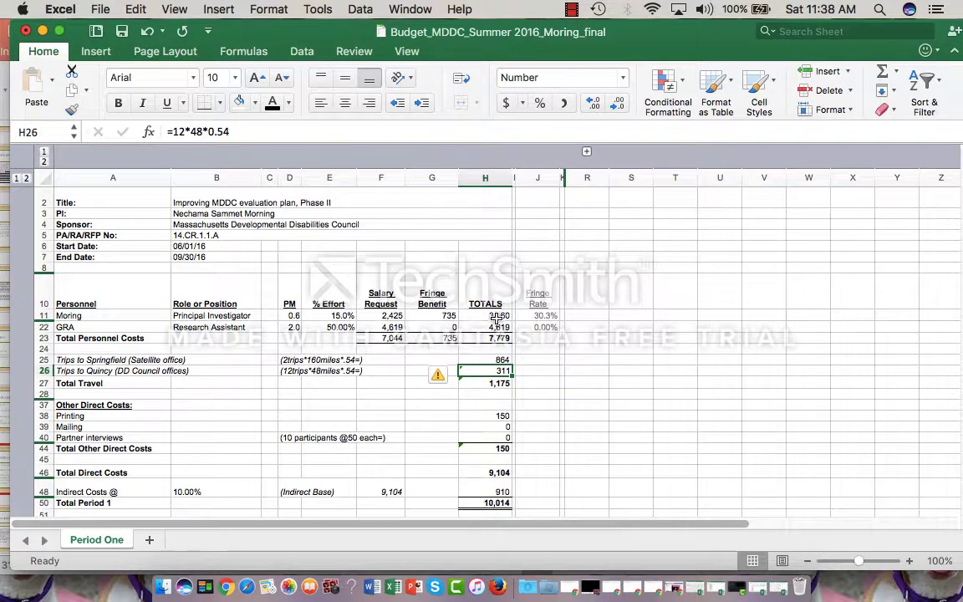
left_click(495, 317)
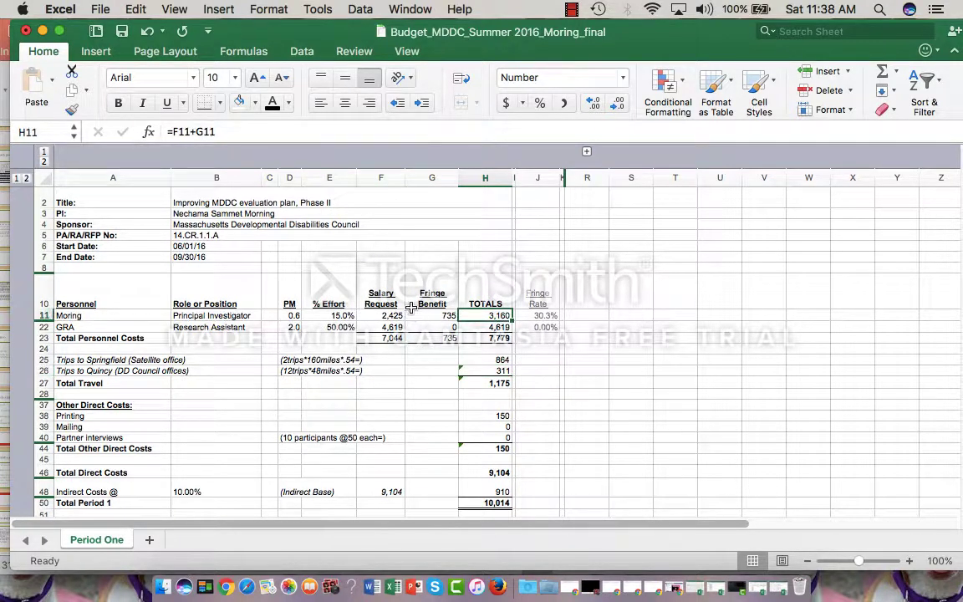
left_click(499, 339)
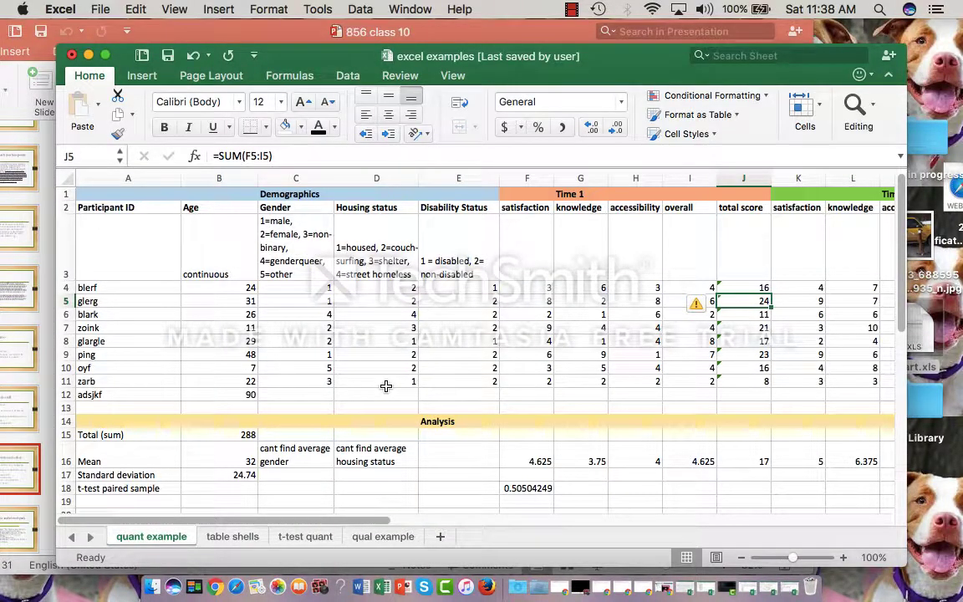
Step: Switch to the PowerPoint presentation and show slide 19, "Getting fancy: load the data analysis tool pack"
left_click_drag(526, 75, 779, 51)
left_click(163, 347)
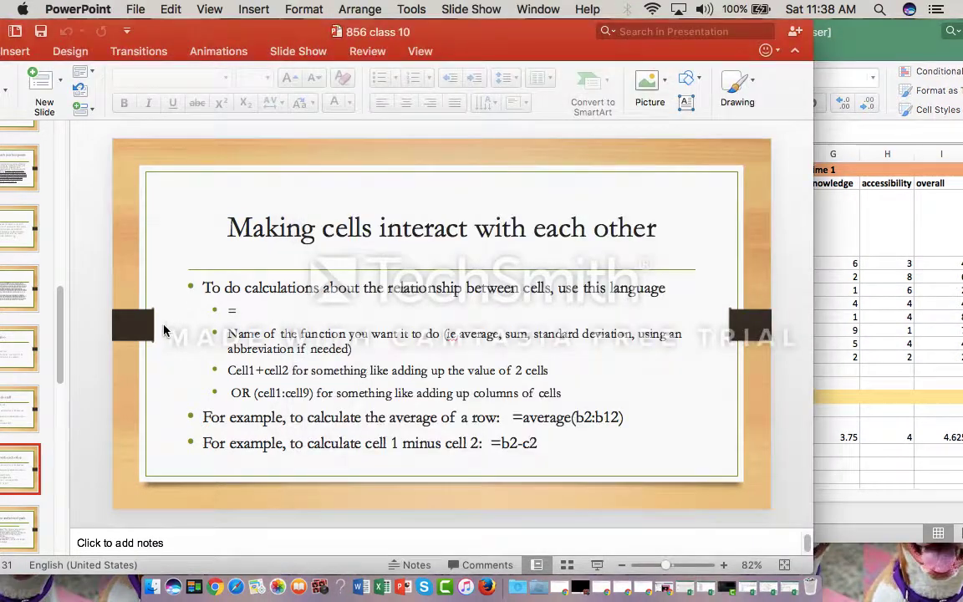
left_click_drag(509, 44, 620, 43)
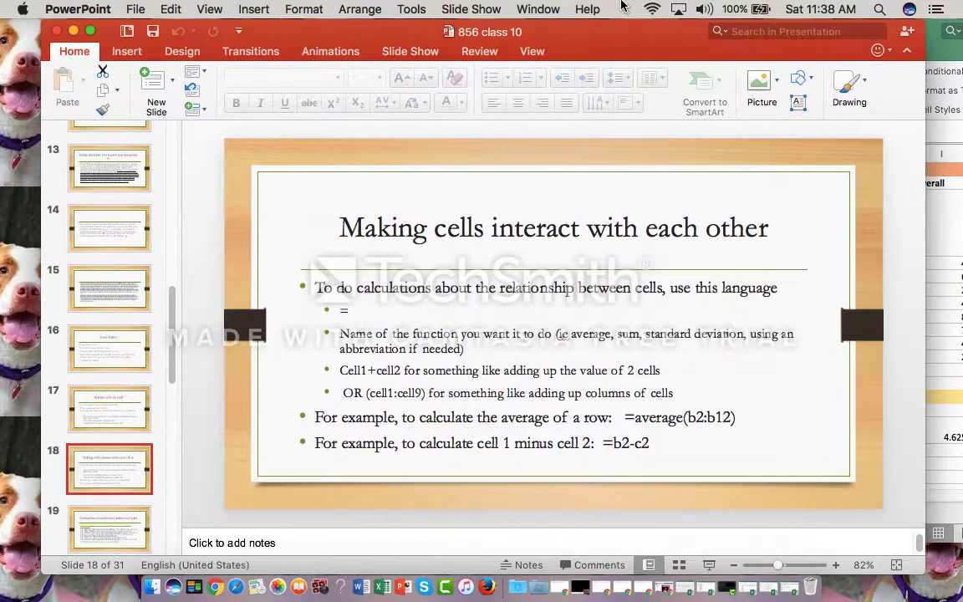
left_click(97, 522)
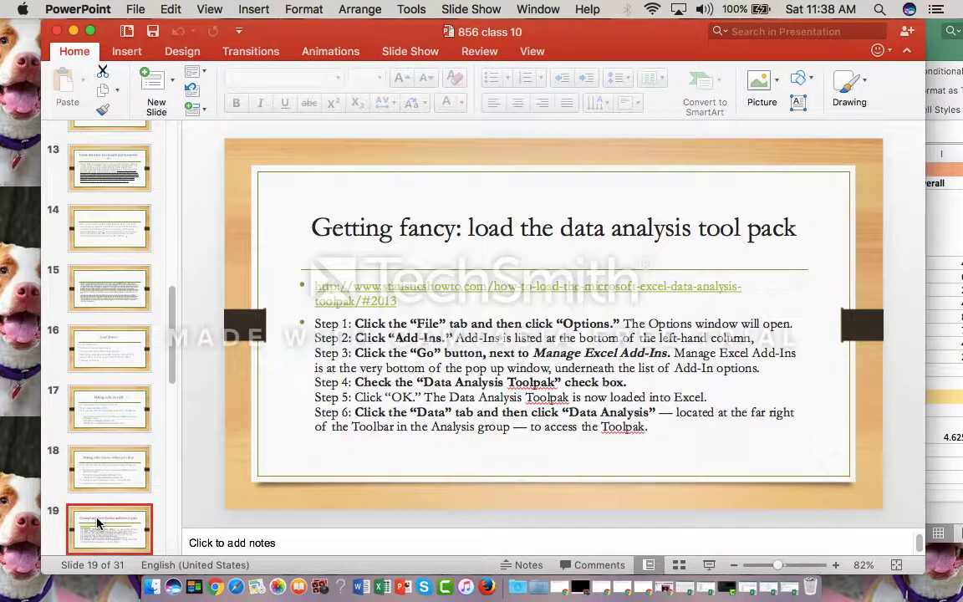
left_click_drag(585, 38, 481, 38)
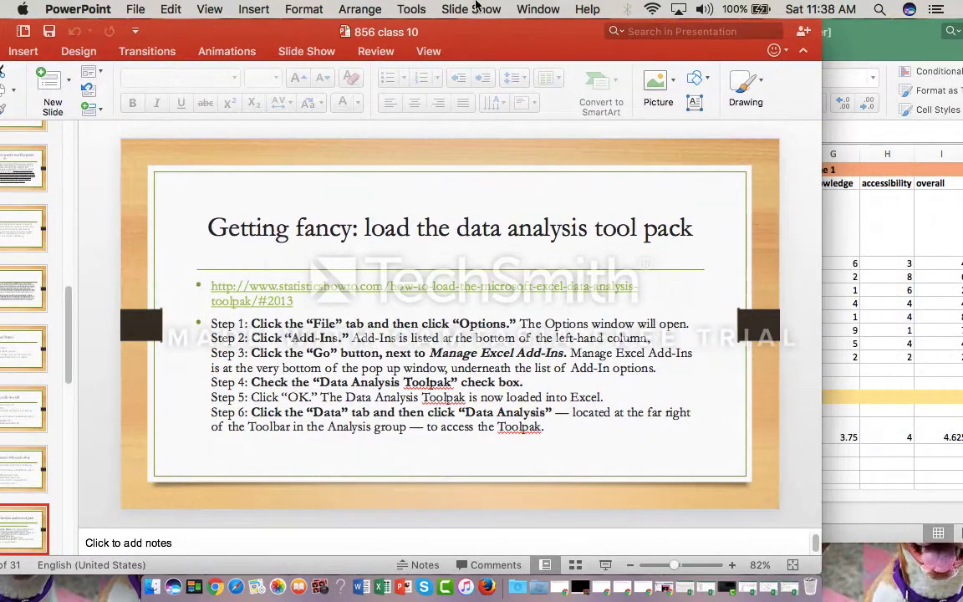
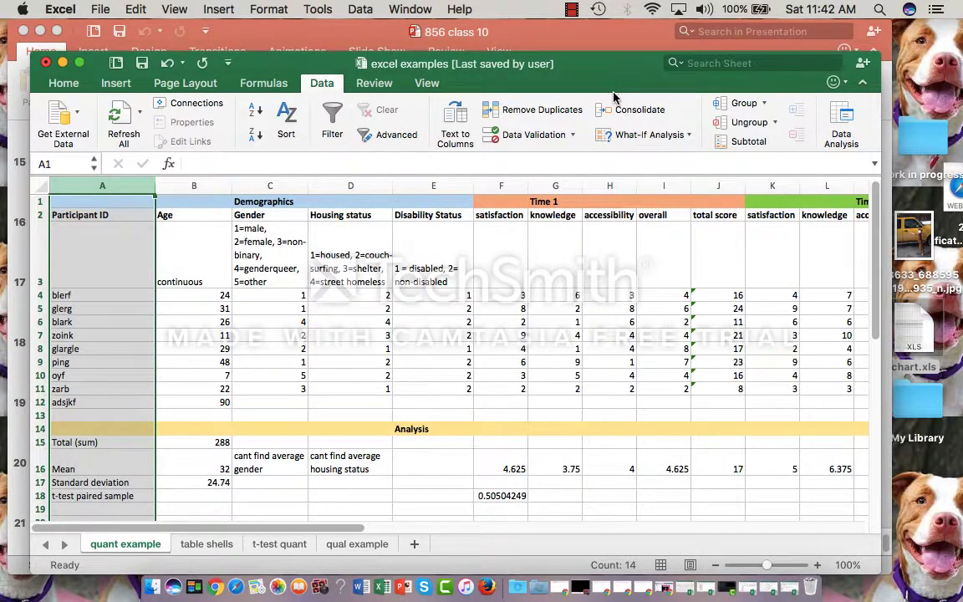
Step: Bring up the Data Analysis tool list in the excel examples workbook and look through it from the Anova tools onward
left_click_drag(612, 80, 648, 6)
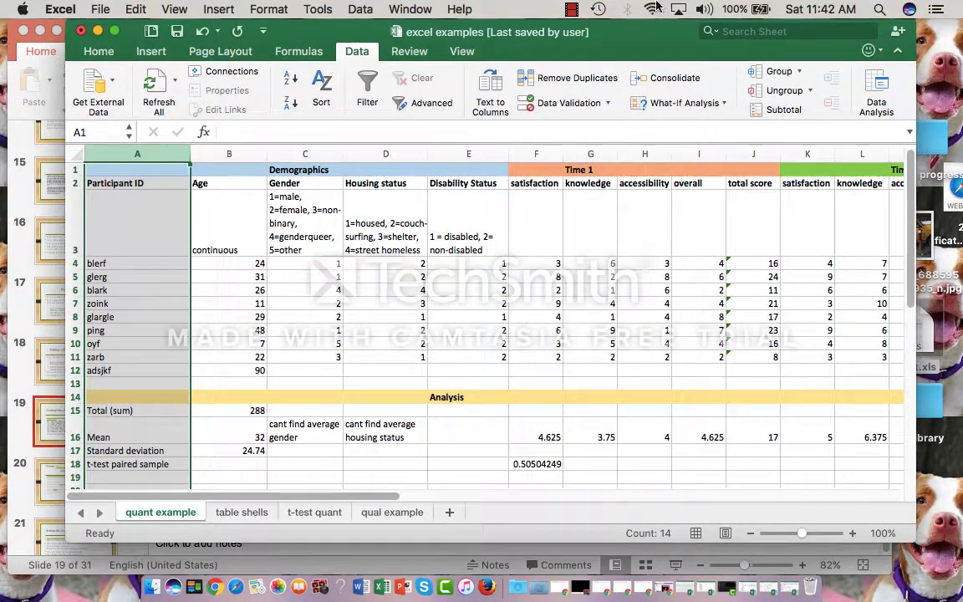
left_click(878, 88)
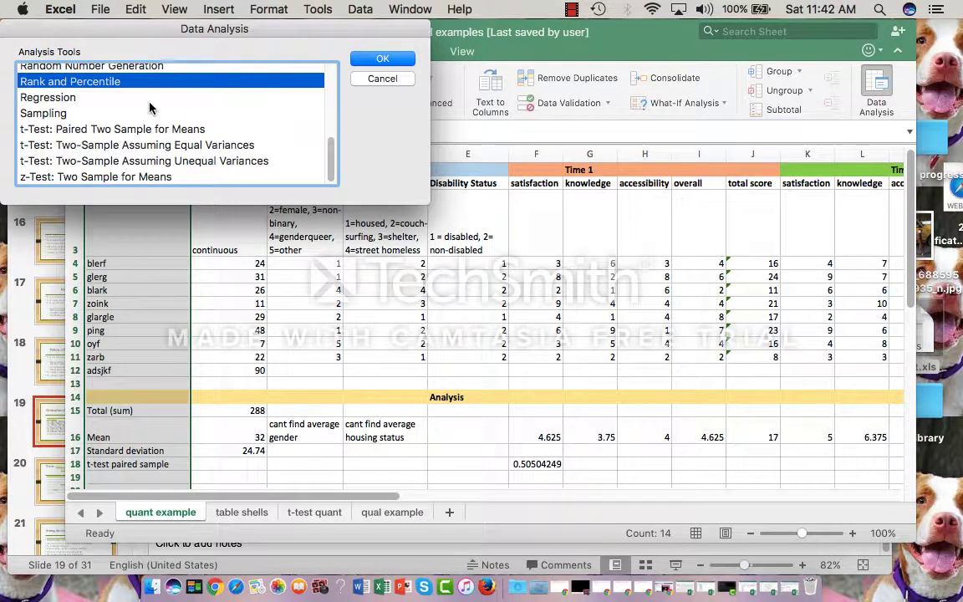
scroll(170, 112, "up", 1)
scroll(170, 113, "up", 10)
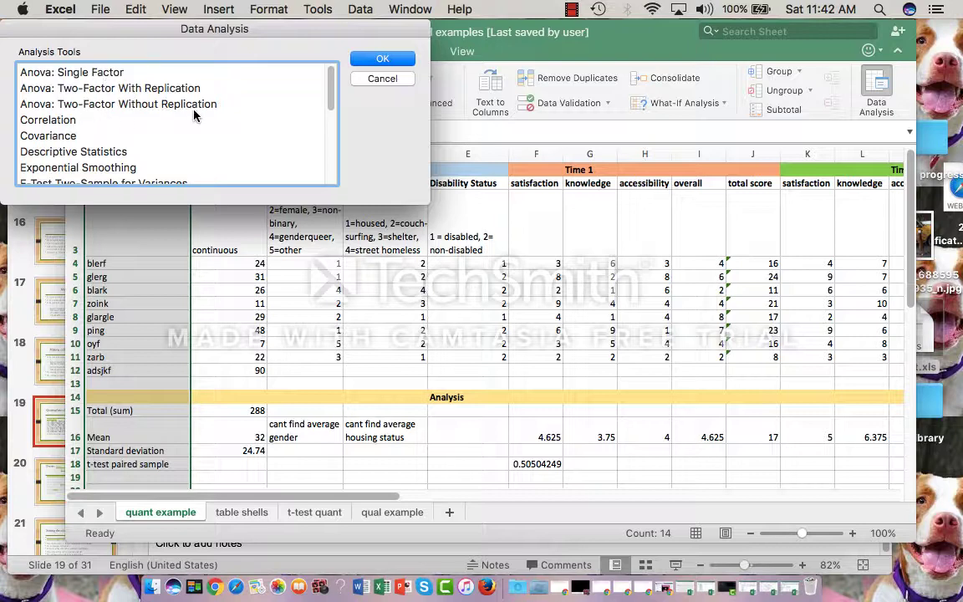
scroll(194, 115, "down", 2)
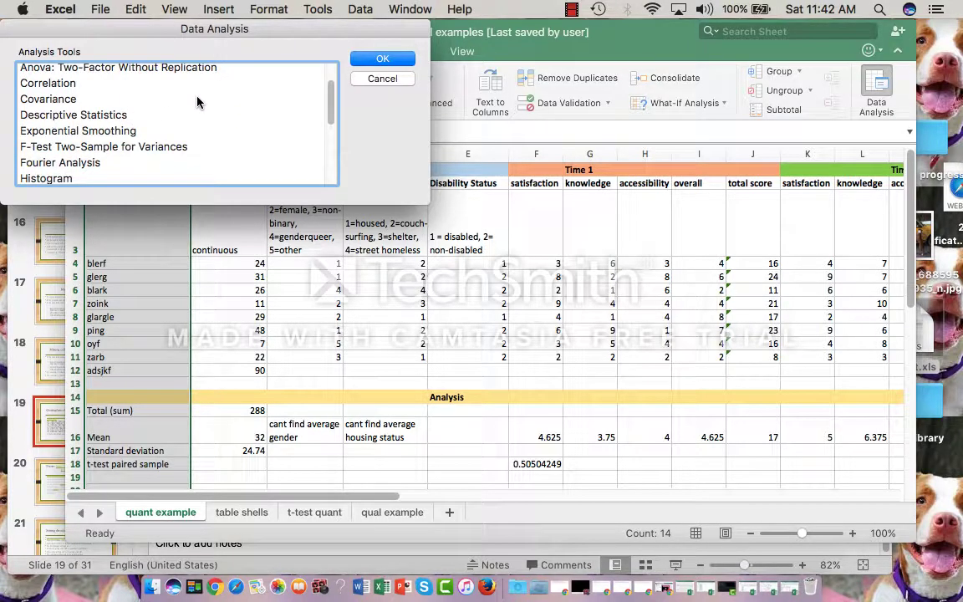
scroll(198, 101, "down", 2)
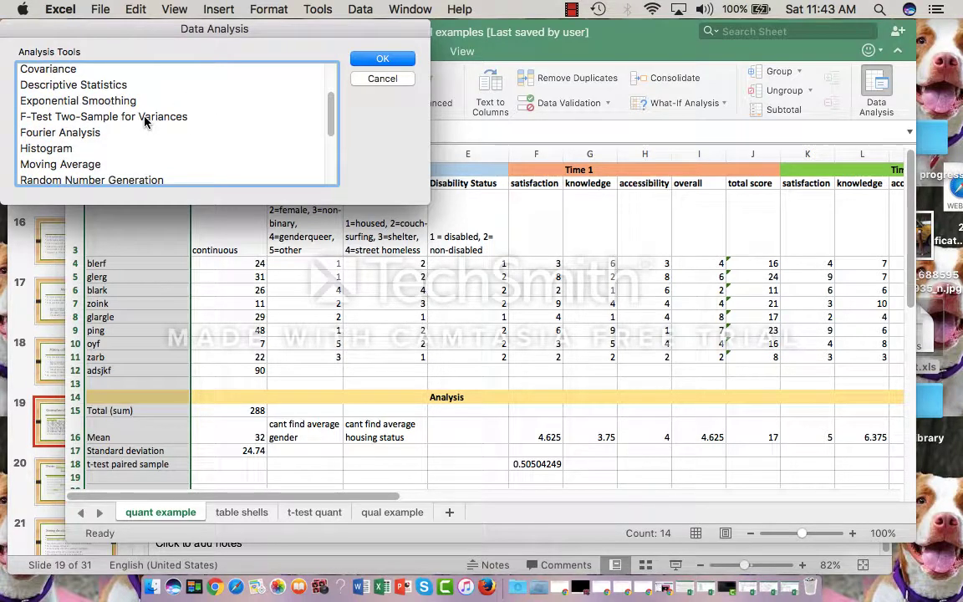
scroll(230, 107, "down", 1)
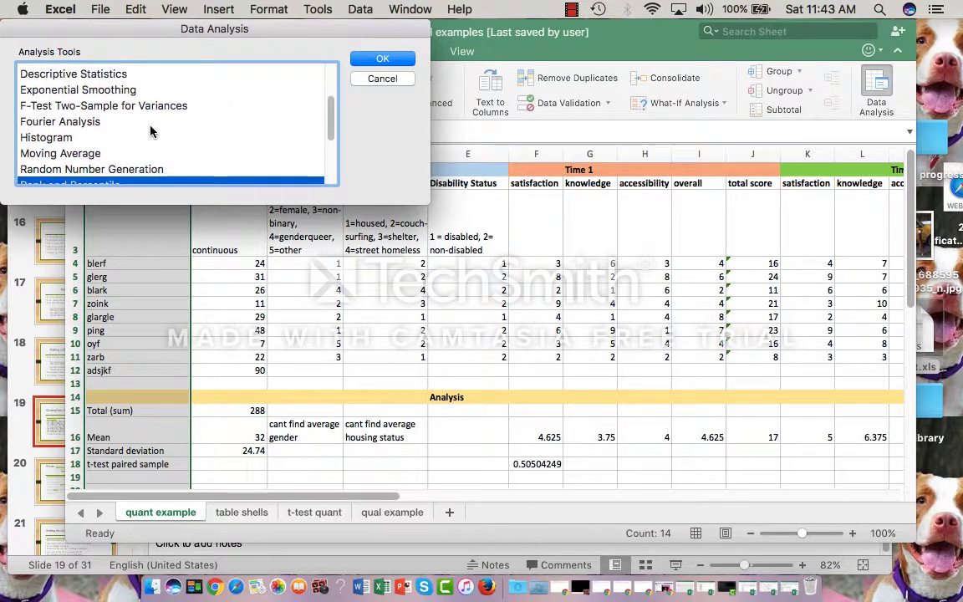
Step: Highlight Histogram, Regression and Sampling in the analysis tool list and look through the t-test and z-test options
left_click(46, 137)
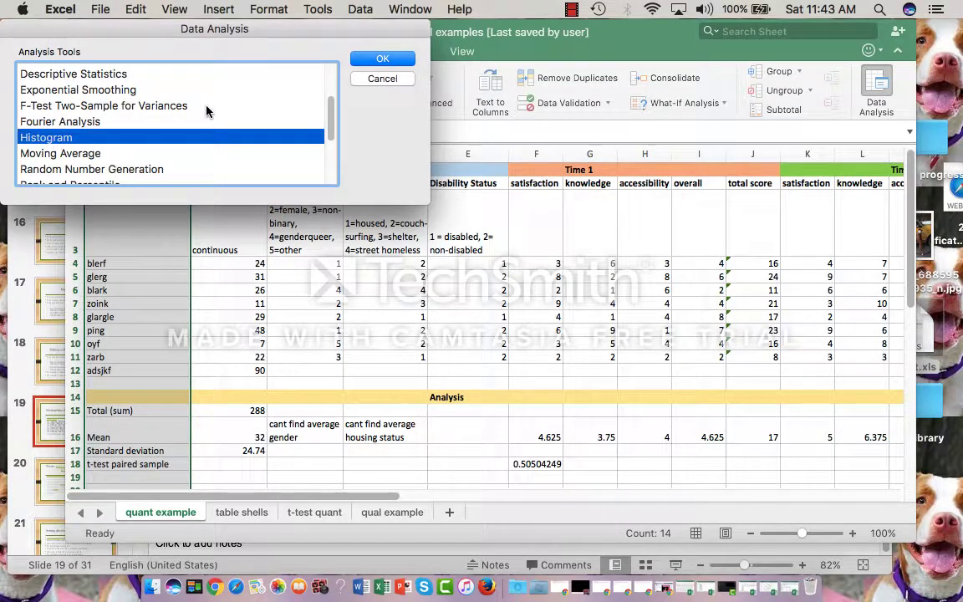
scroll(206, 111, "down", 5)
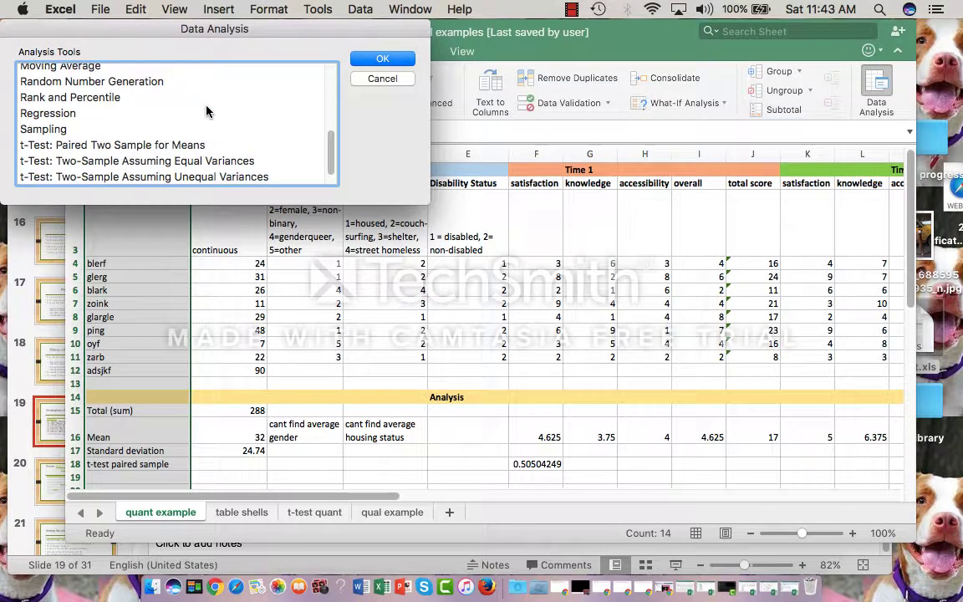
scroll(206, 111, "down", 1)
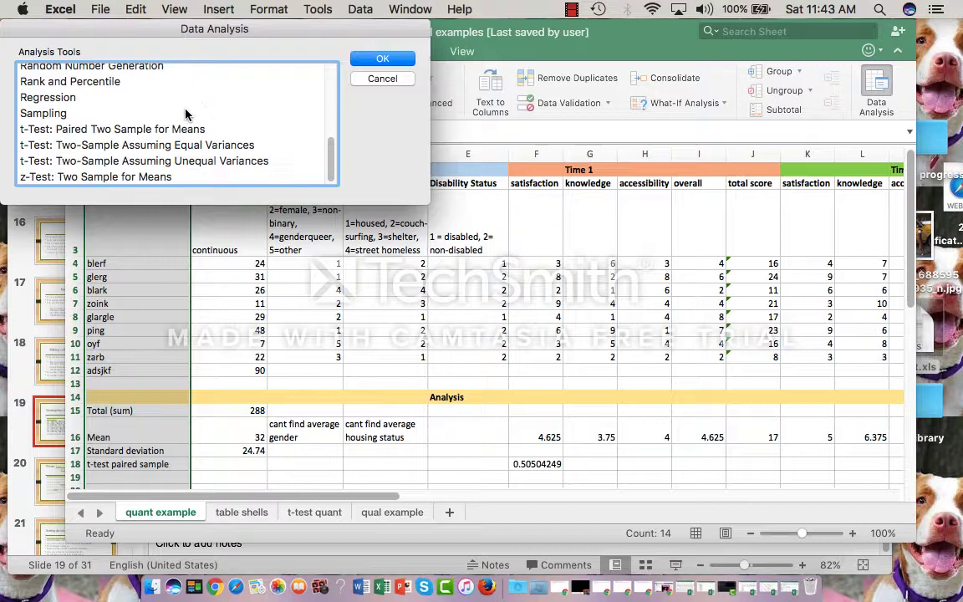
left_click(54, 98)
scroll(214, 101, "down", 1)
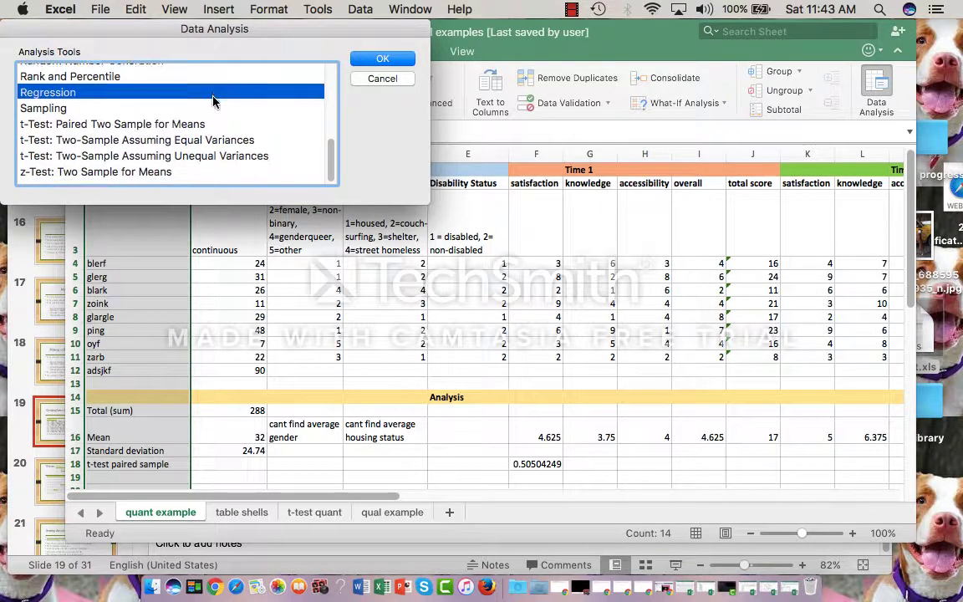
left_click(255, 110)
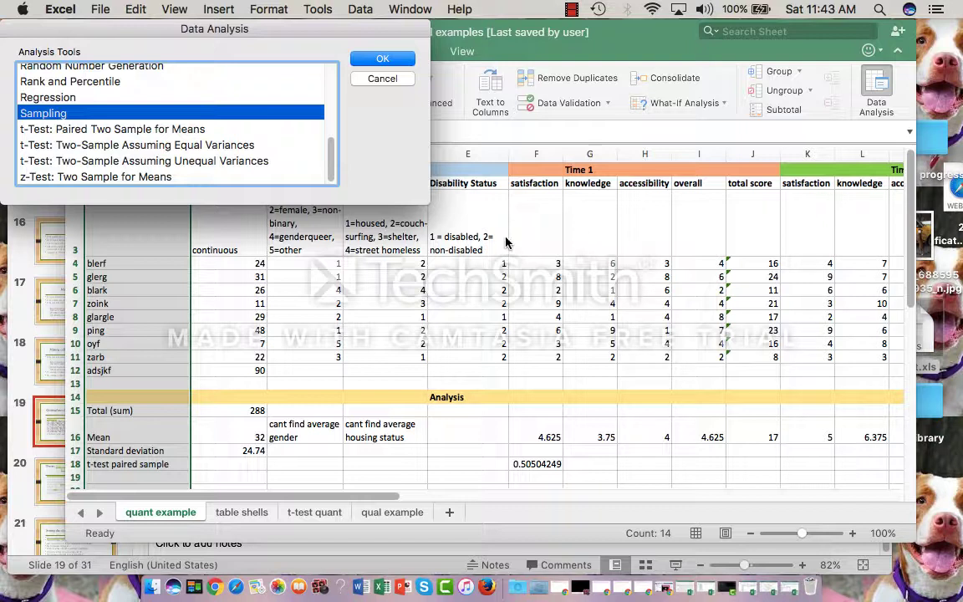
Step: Start a t-Test: Paired Two Sample for Means and set the Variable 1 range to g4:g11, the Time 1 knowledge scores
left_click(187, 132)
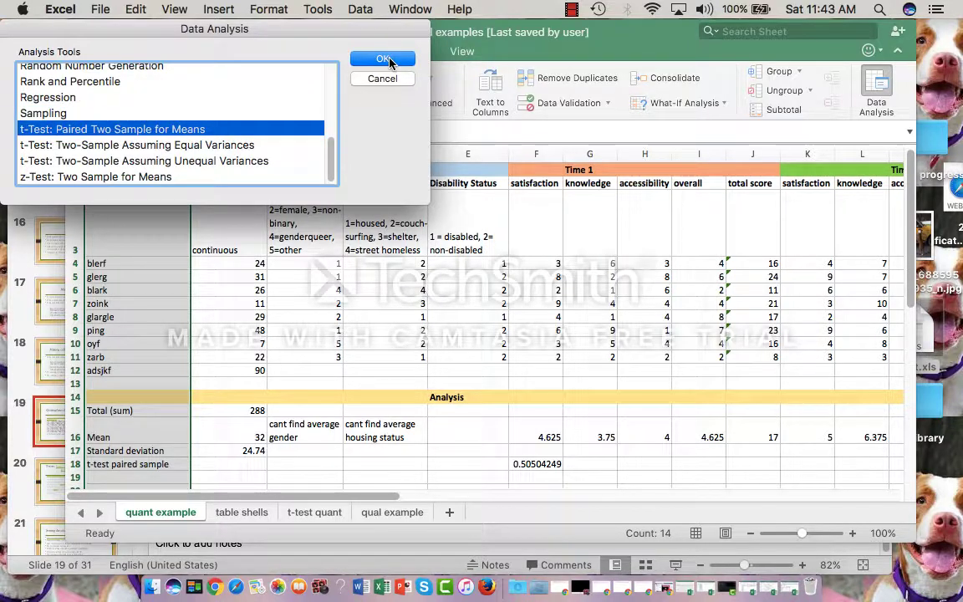
left_click(383, 60)
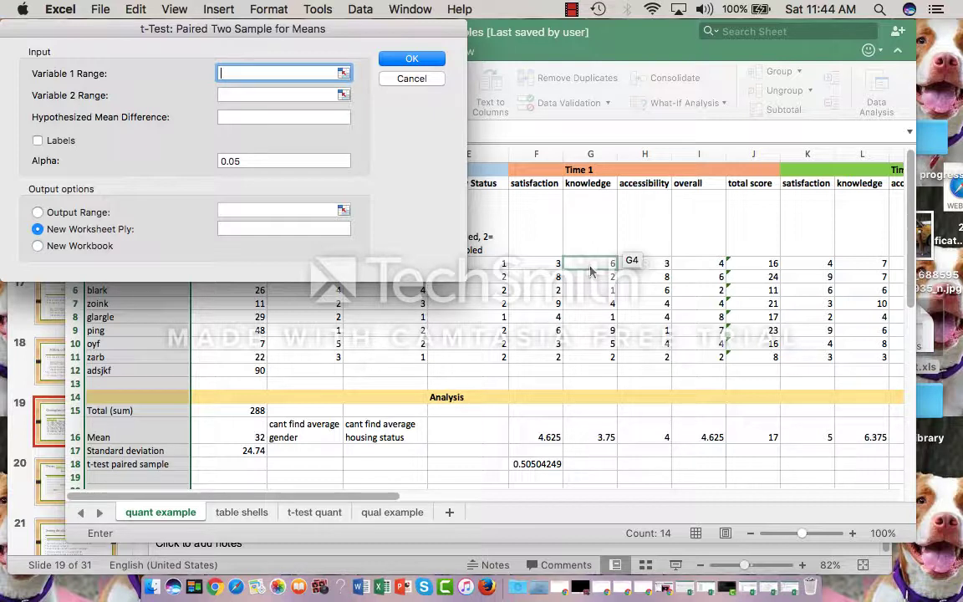
type("g")
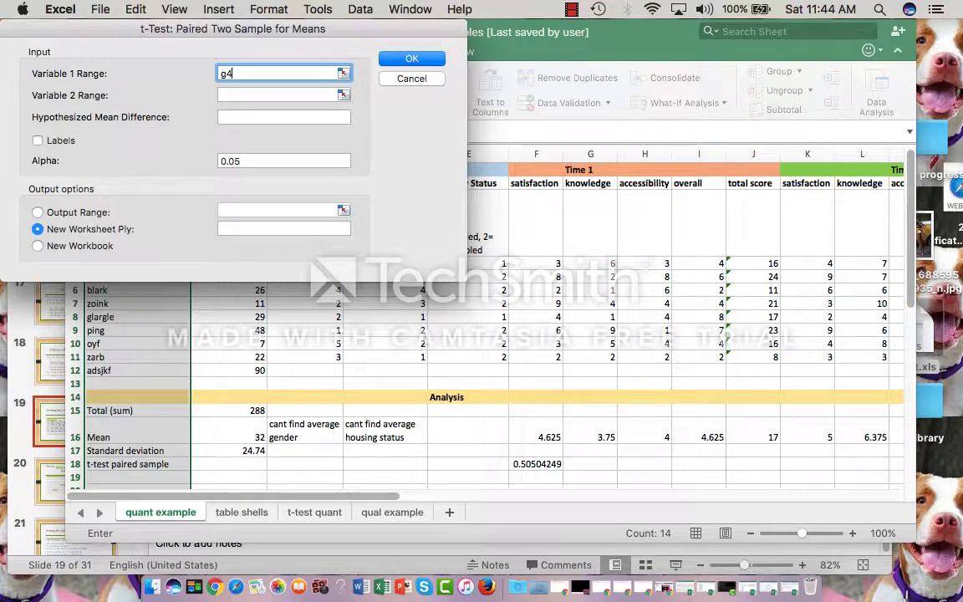
type("4:")
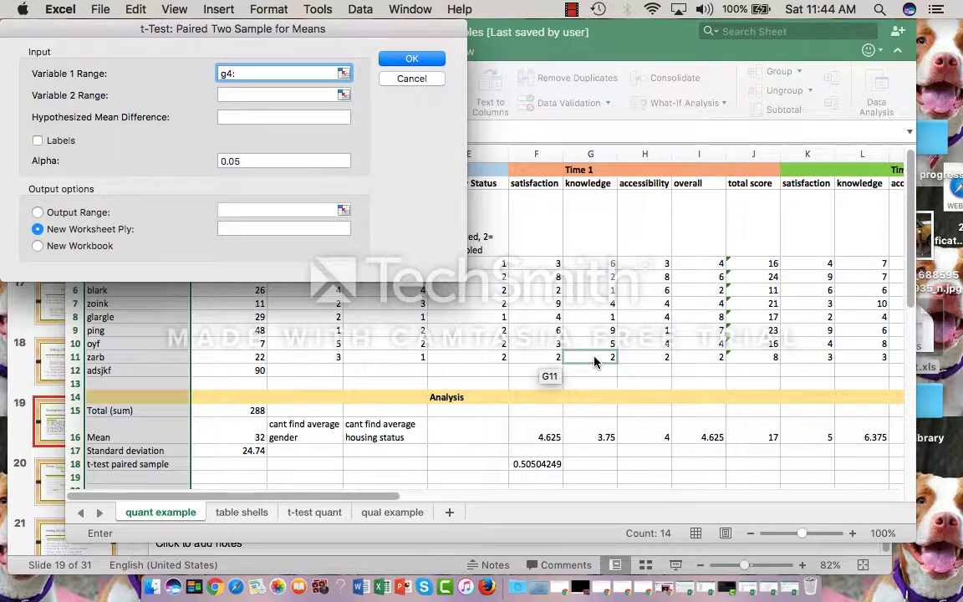
type("g")
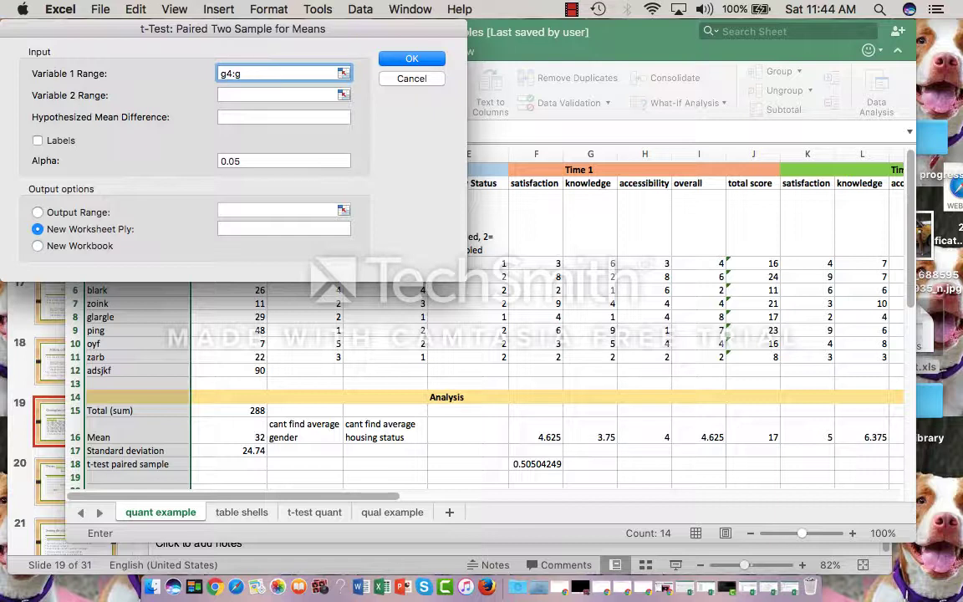
type("11")
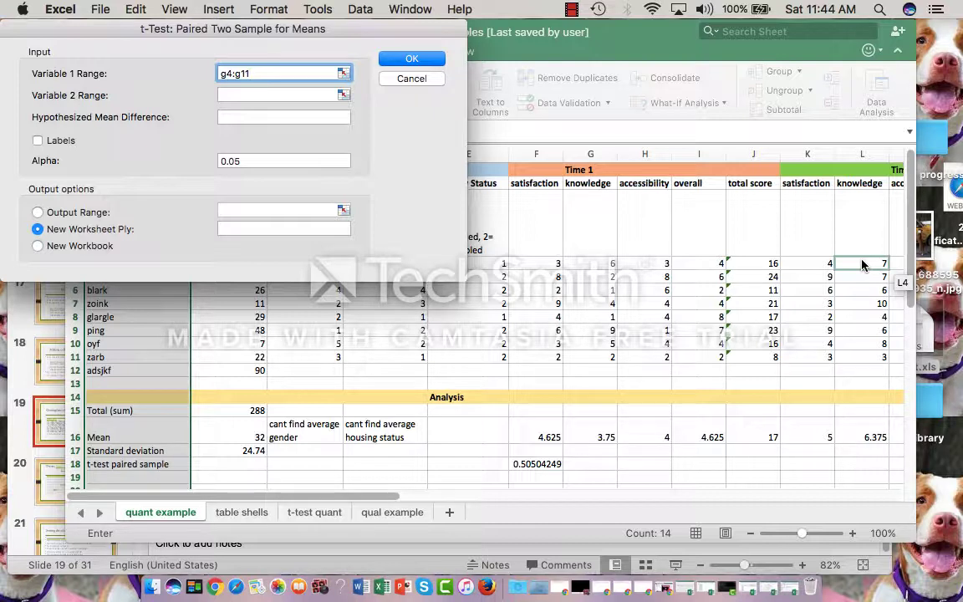
Step: Set the Variable 2 range to l4:l11 and the hypothesized mean difference to 0, and run the t-test with alpha 0.05 into a new worksheet
left_click(246, 96)
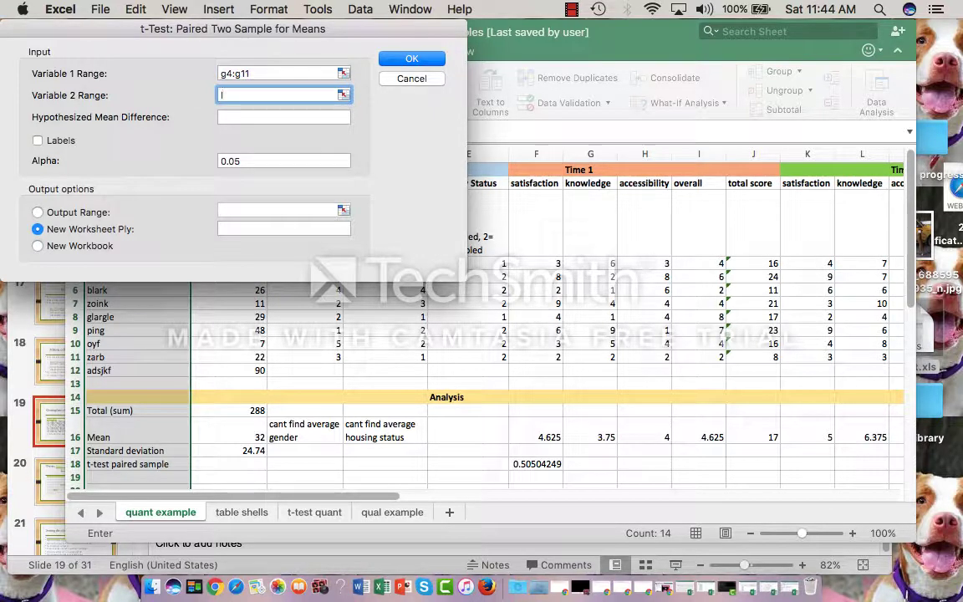
type("l4:l11")
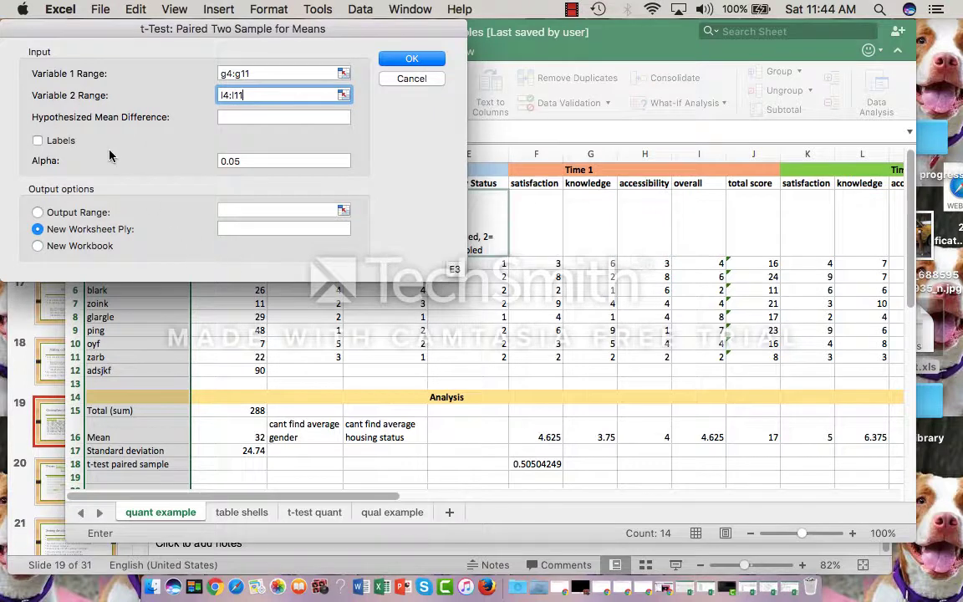
left_click(333, 118)
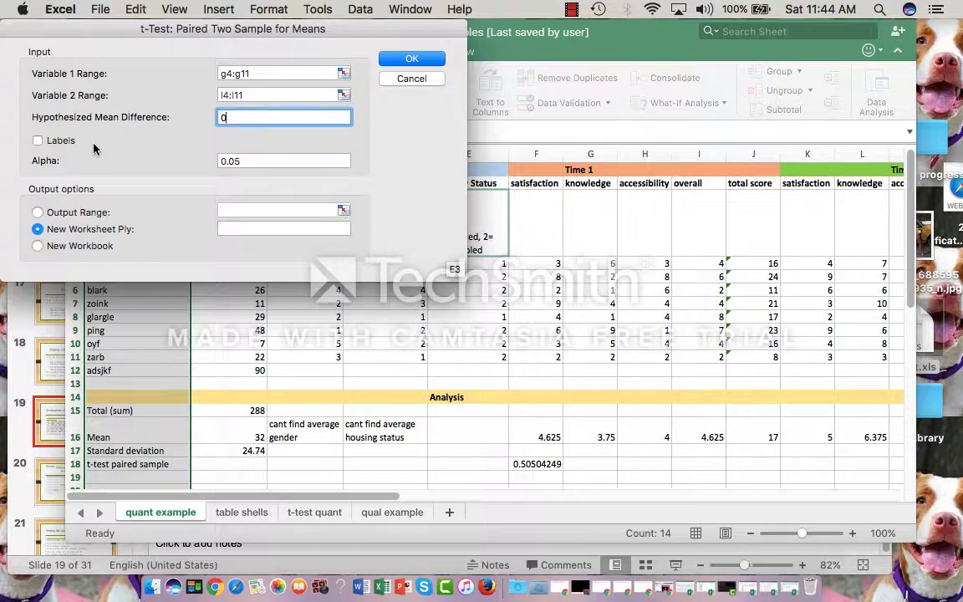
left_click(259, 159)
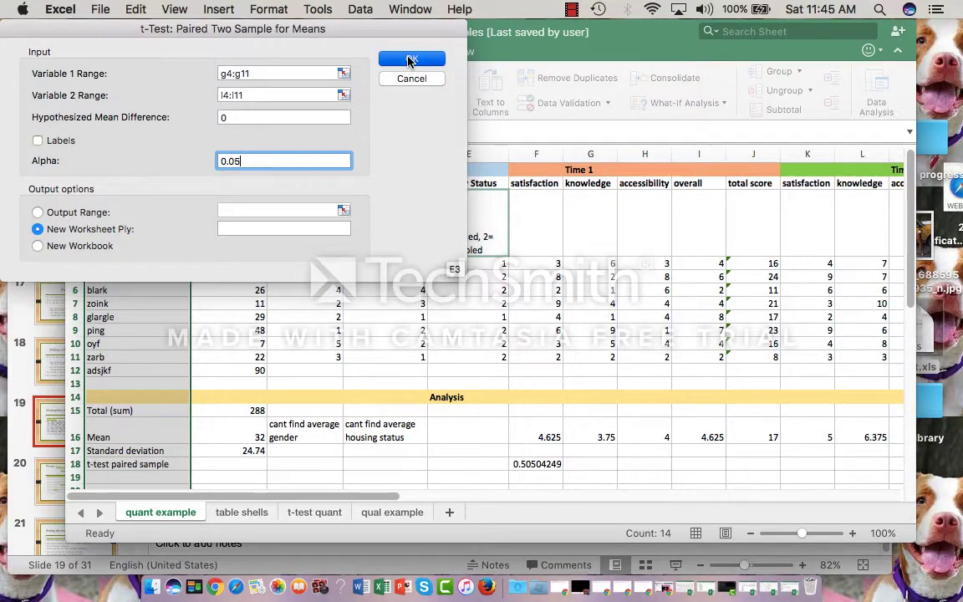
left_click(409, 60)
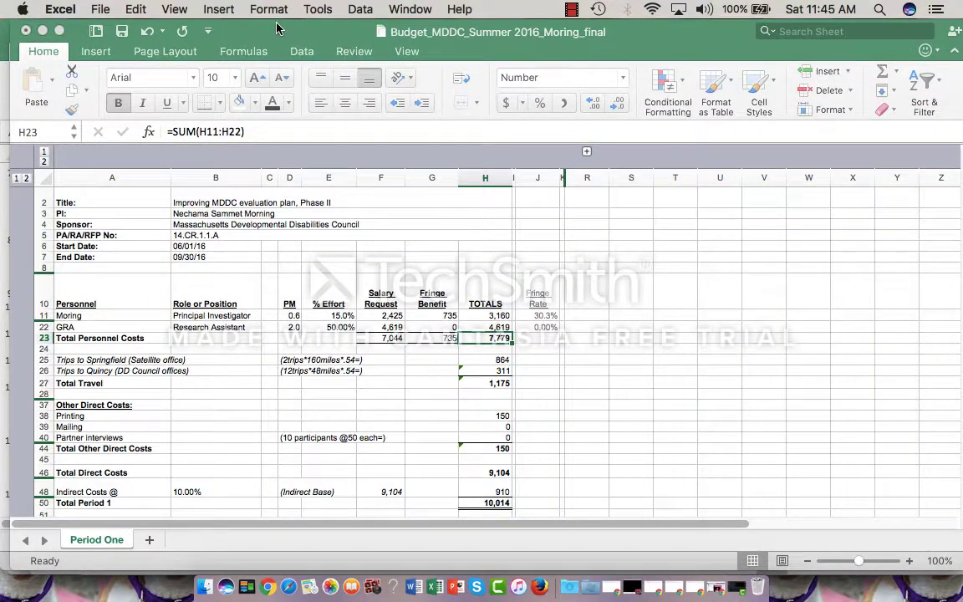
Step: Move the other open workbook windows out of the way and bring the excel examples workbook with the t-test output to the front
left_click_drag(250, 30, 282, 176)
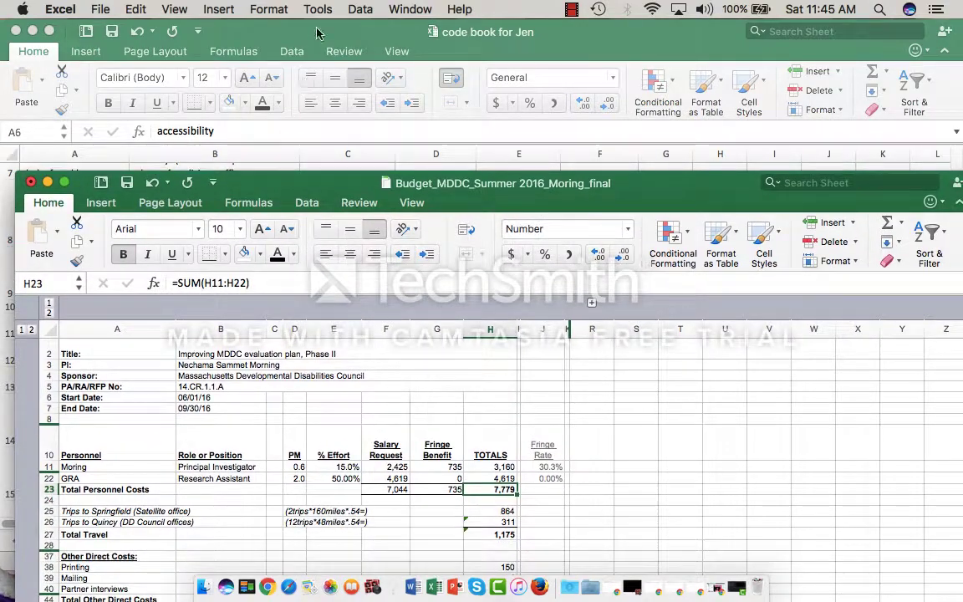
left_click_drag(284, 30, 355, 293)
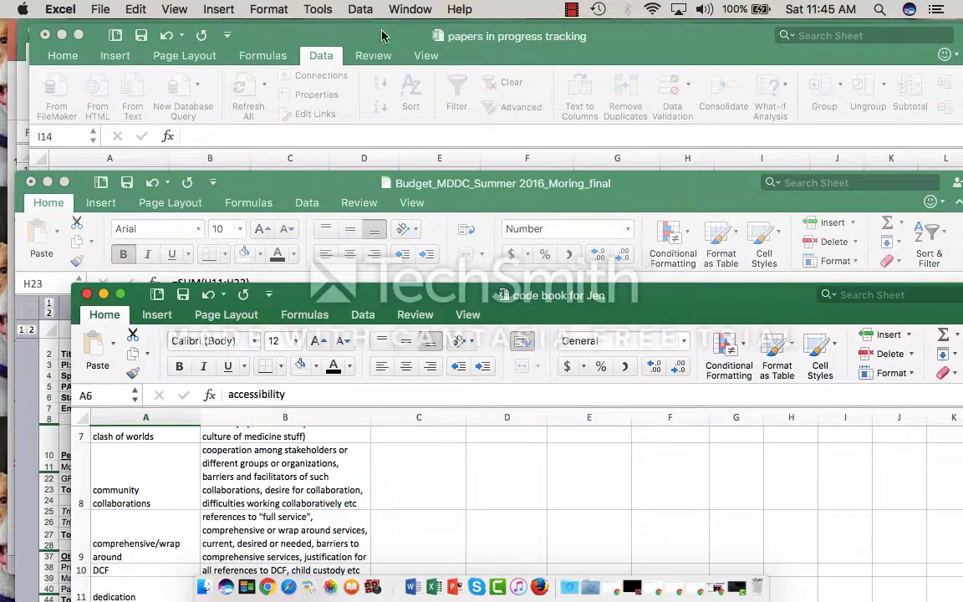
left_click_drag(344, 33, 344, 182)
left_click_drag(338, 36, 337, 170)
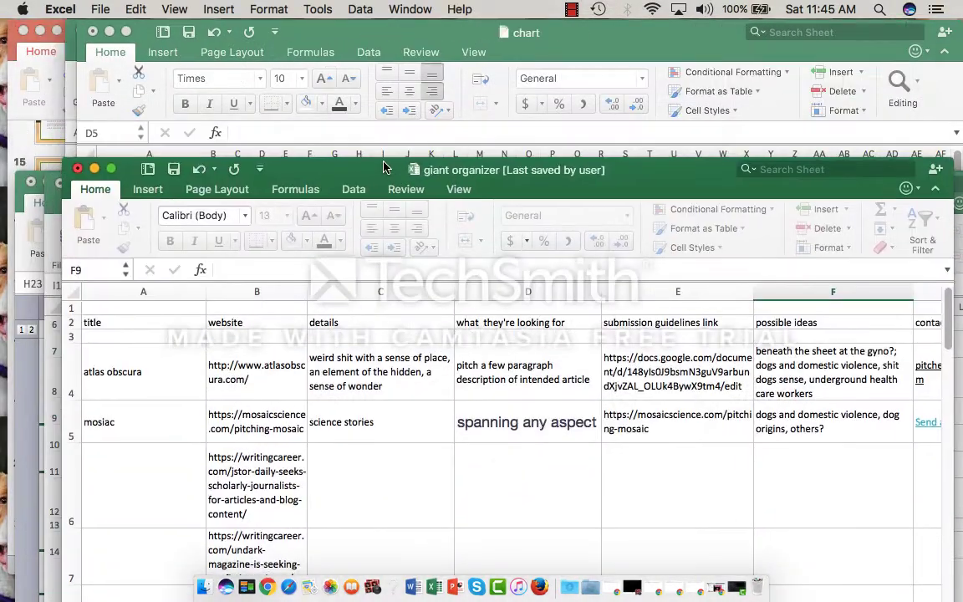
left_click_drag(341, 25, 477, 569)
left_click_drag(238, 169, 299, 496)
left_click_drag(284, 184, 393, 555)
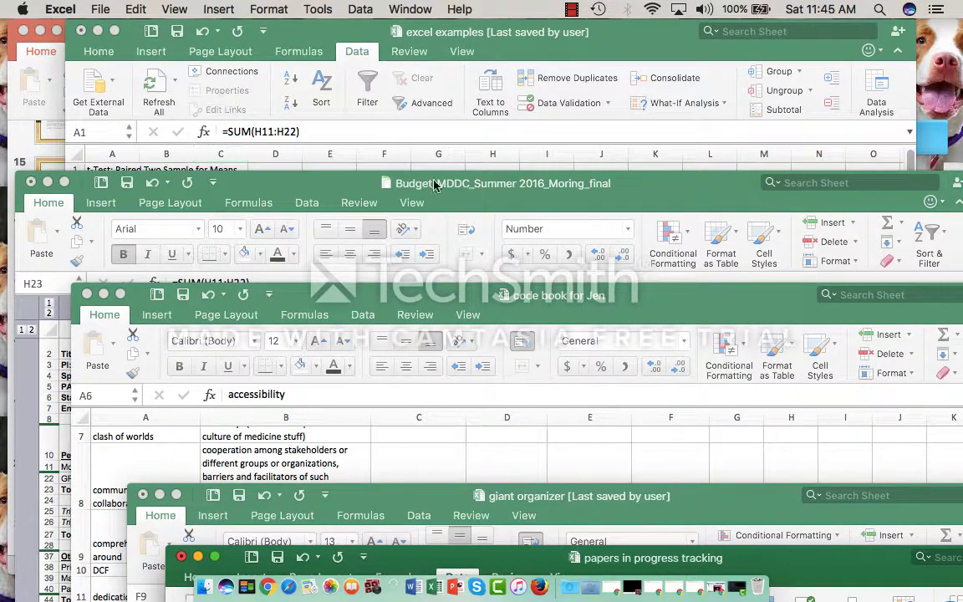
left_click(623, 31)
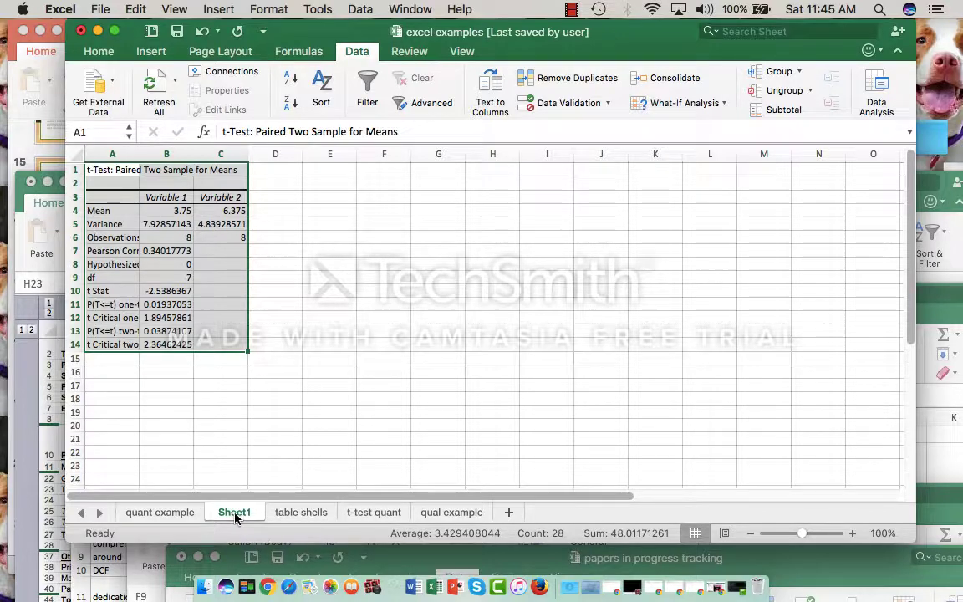
Step: Deselect the t-test output on Sheet1 and widen columns A, B and C
left_click(205, 423)
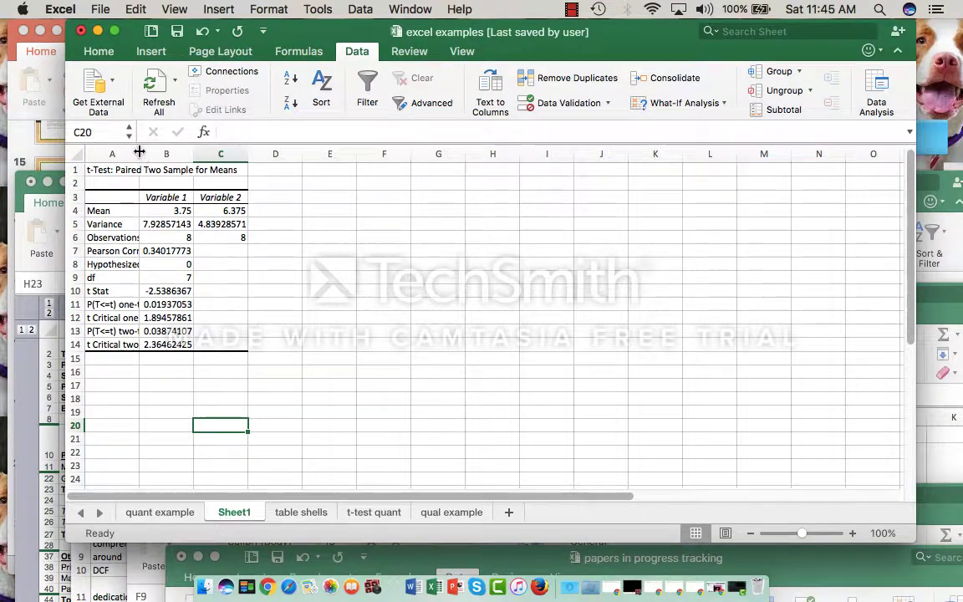
left_click_drag(142, 154, 138, 151)
left_click_drag(167, 152, 187, 152)
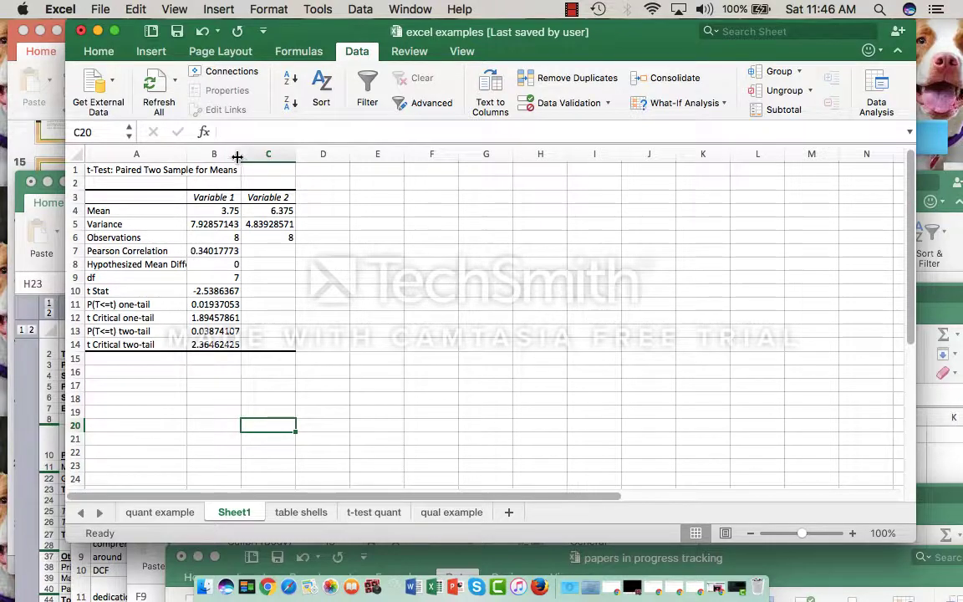
left_click_drag(237, 157, 243, 157)
left_click_drag(302, 154, 312, 155)
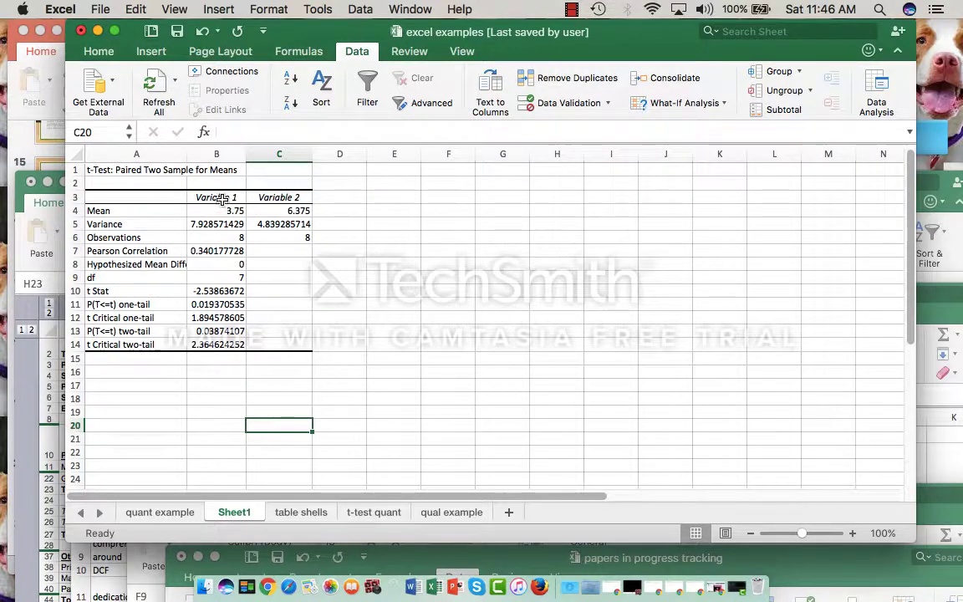
Step: Replace the Variable 1 header in B3 of the t-test output with "knowledge time1"
left_click(222, 197)
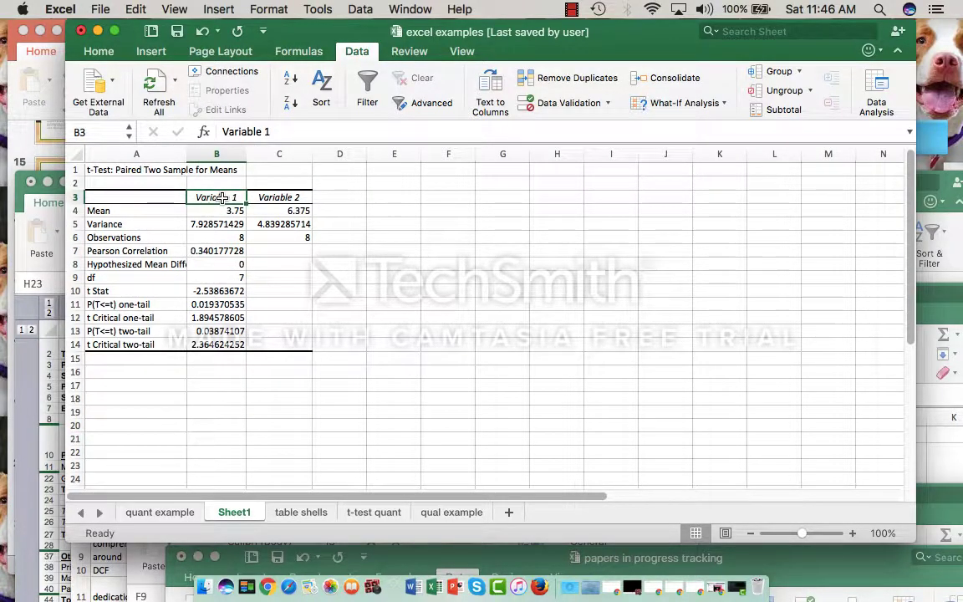
key("Delete")
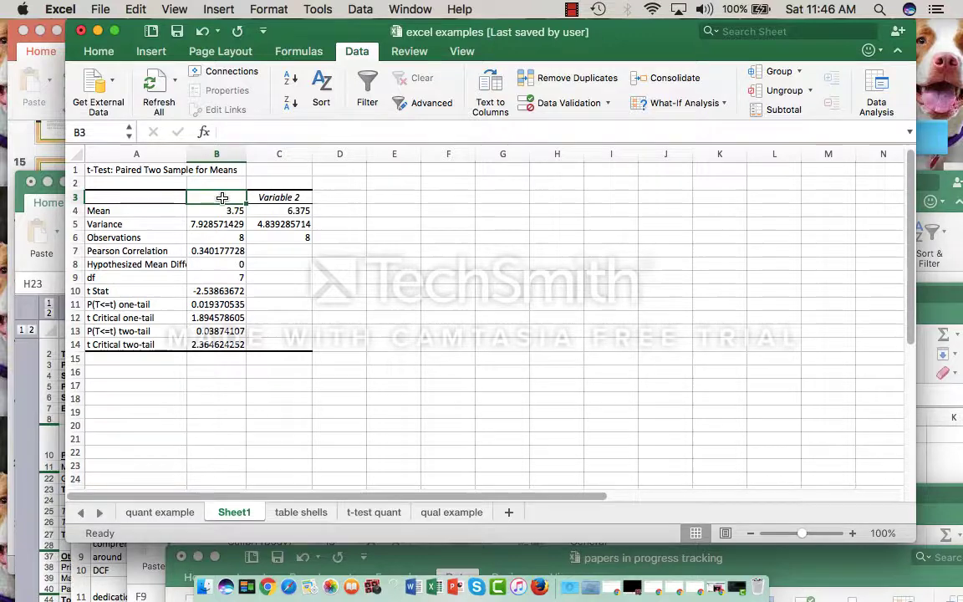
type("knowledge time")
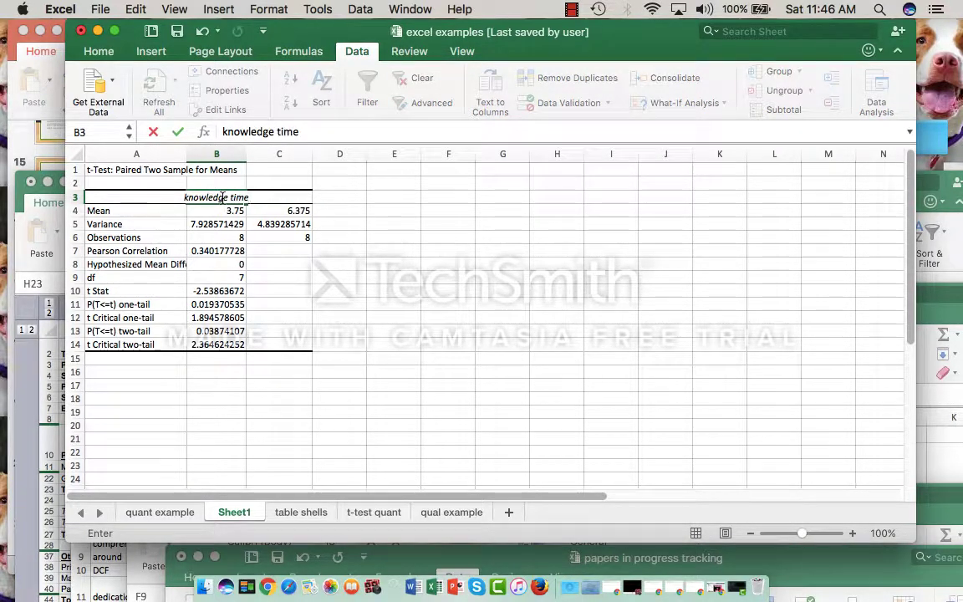
type("1")
left_click(285, 197)
key("BackSpace")
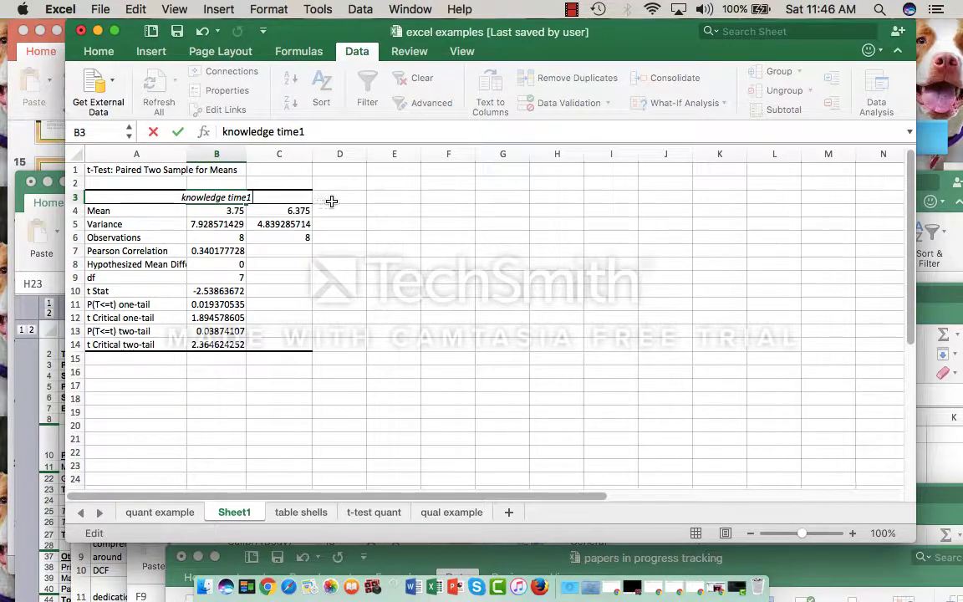
left_click(332, 200)
Step: Replace the Variable 2 header in C3 of the t-test output with "knowledge time 2"
left_click(279, 196)
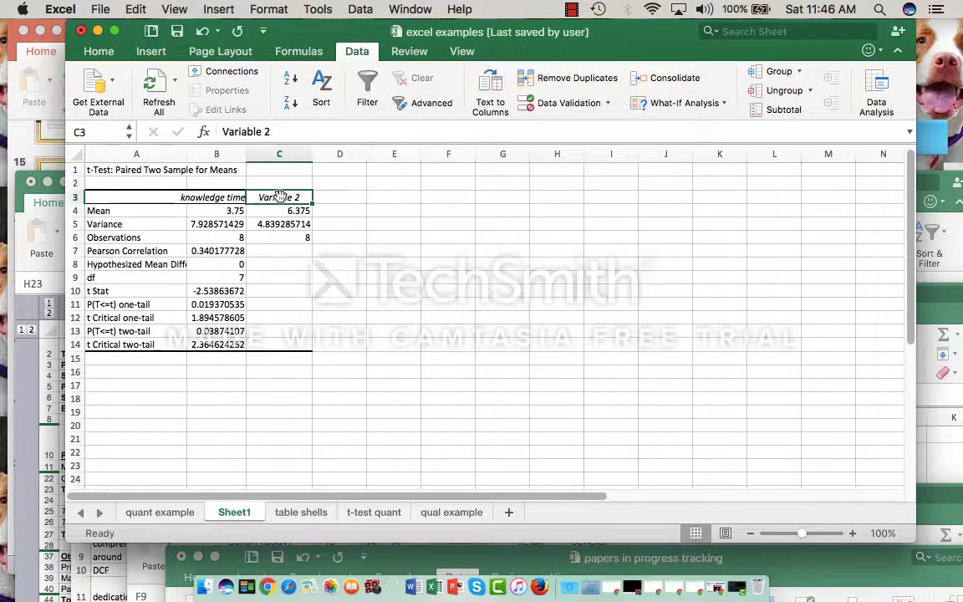
type("knowledge")
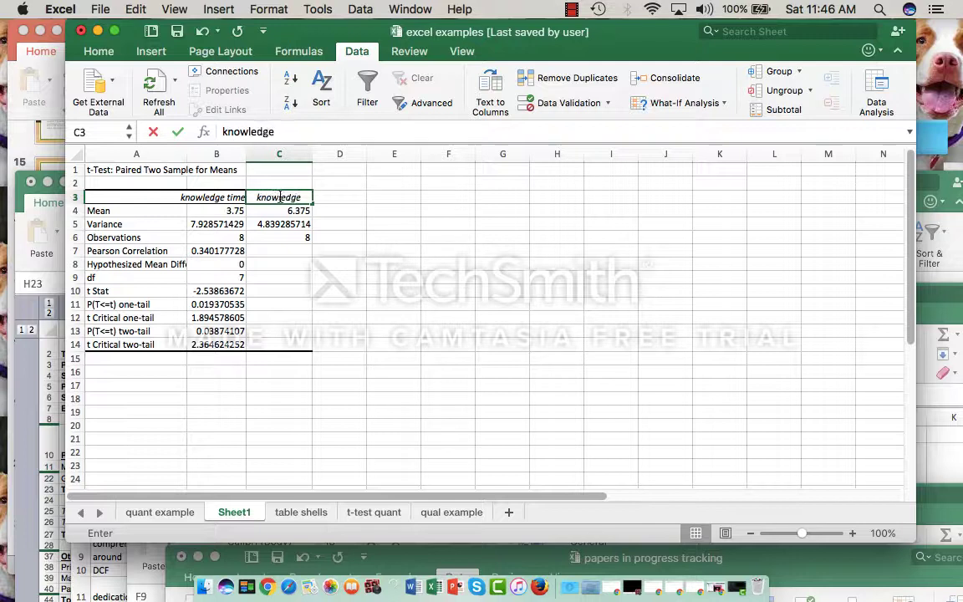
type(" time")
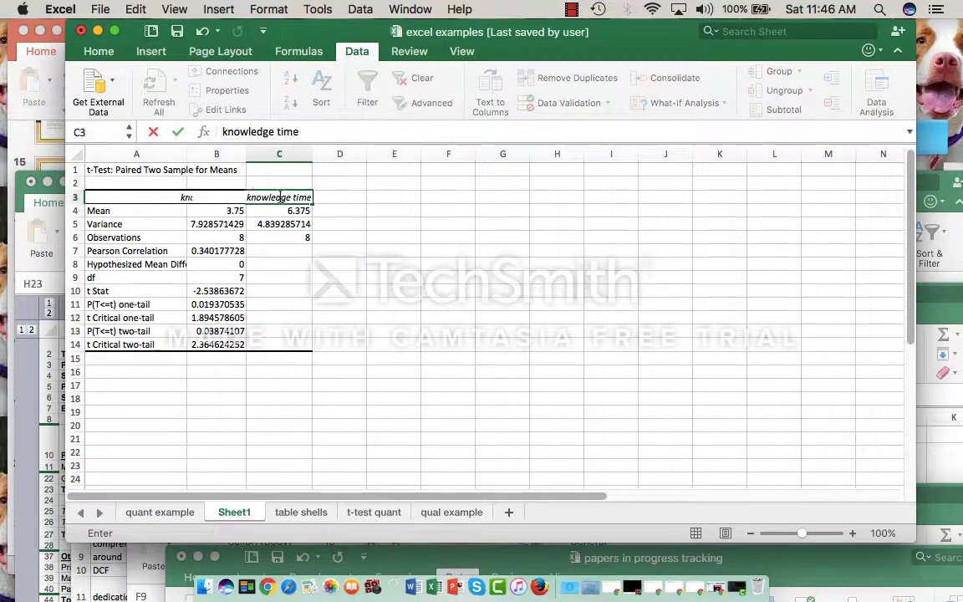
type(" 2")
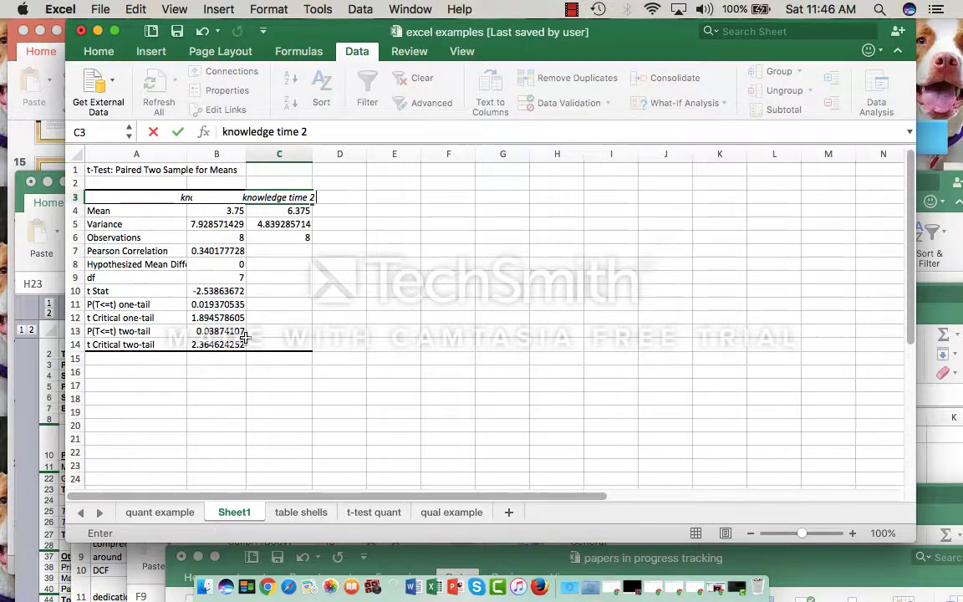
left_click(288, 290)
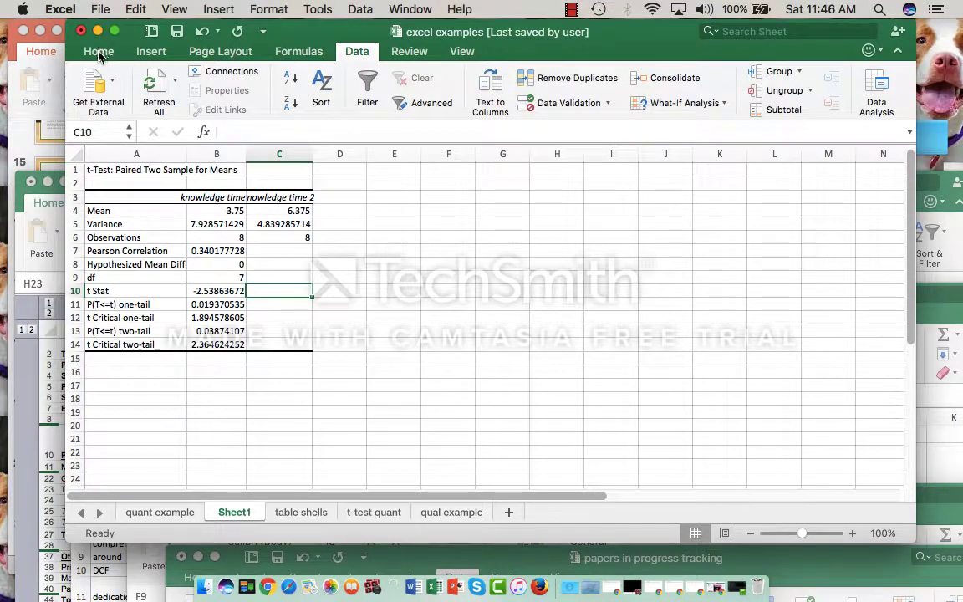
Step: Wrap the text of the two knowledge headers in B3 and C3
left_click(199, 197)
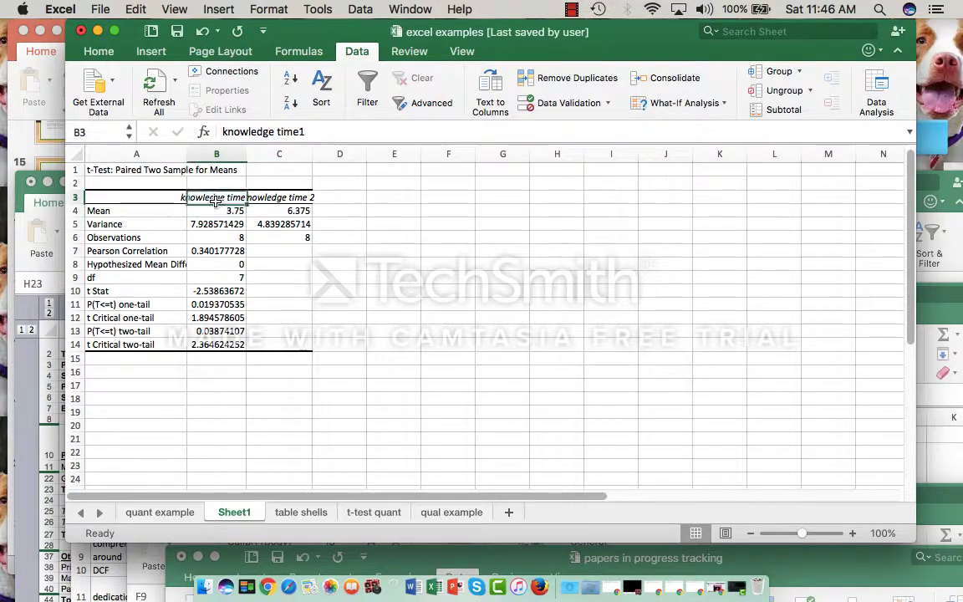
left_click(102, 51)
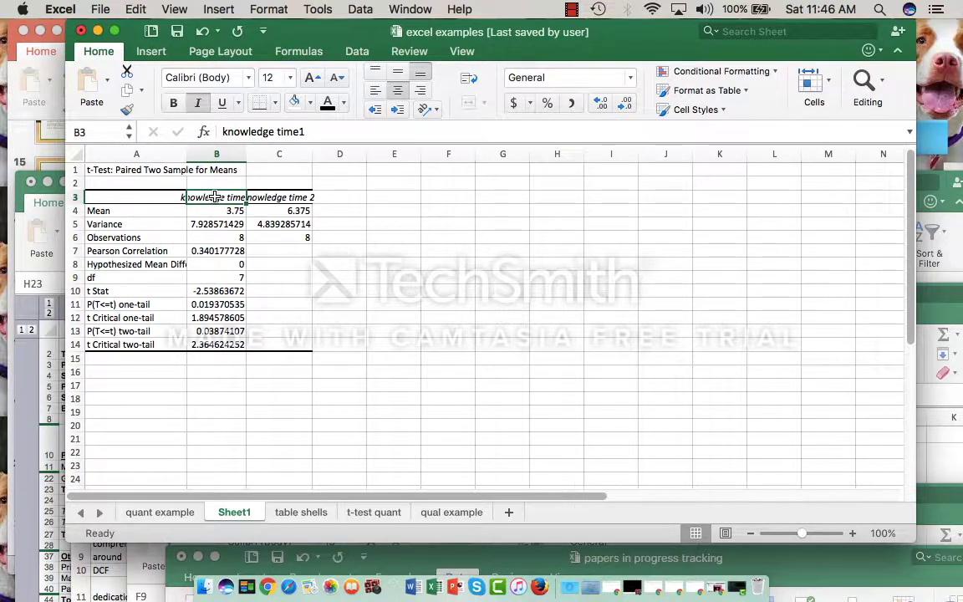
left_click(467, 80)
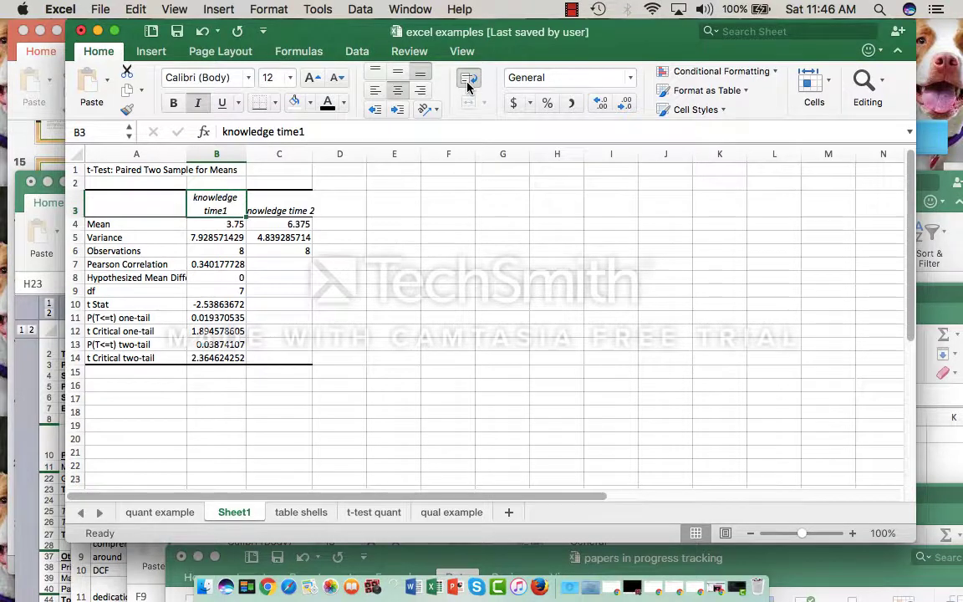
left_click(266, 209)
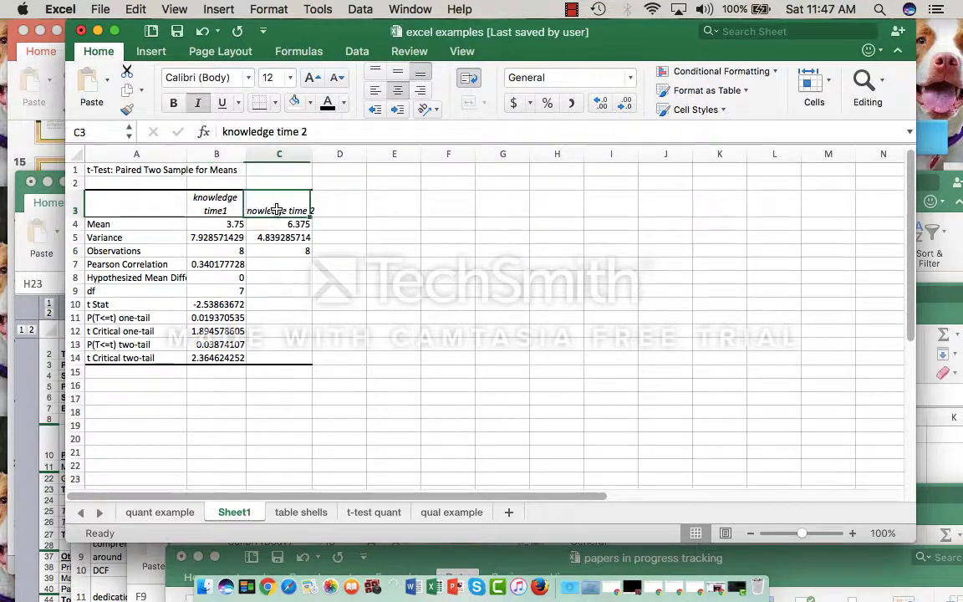
left_click(468, 80)
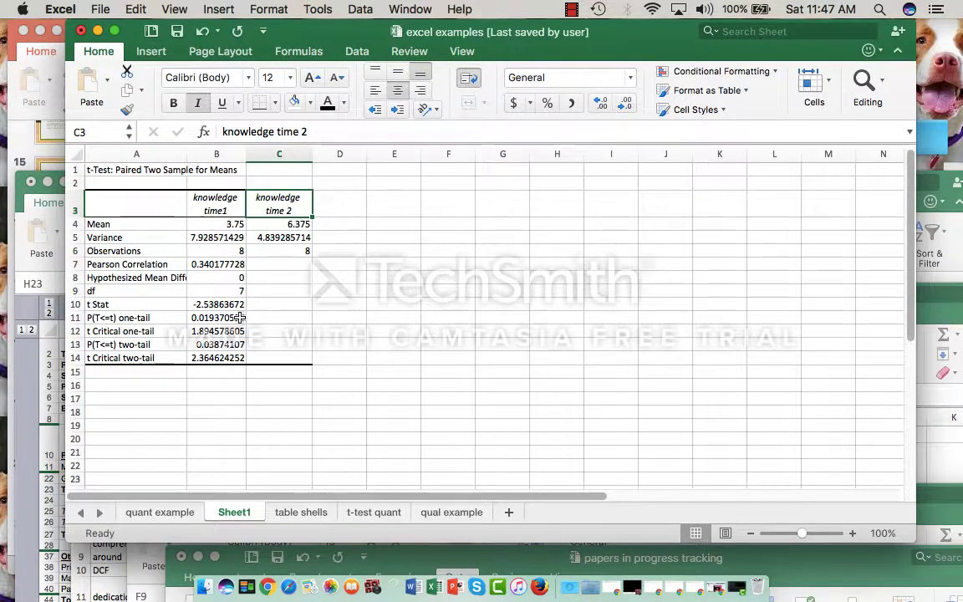
Step: Examine the mean, variance, t Stat and the one-tail and two-tail P values in the t-test output
left_click(157, 229)
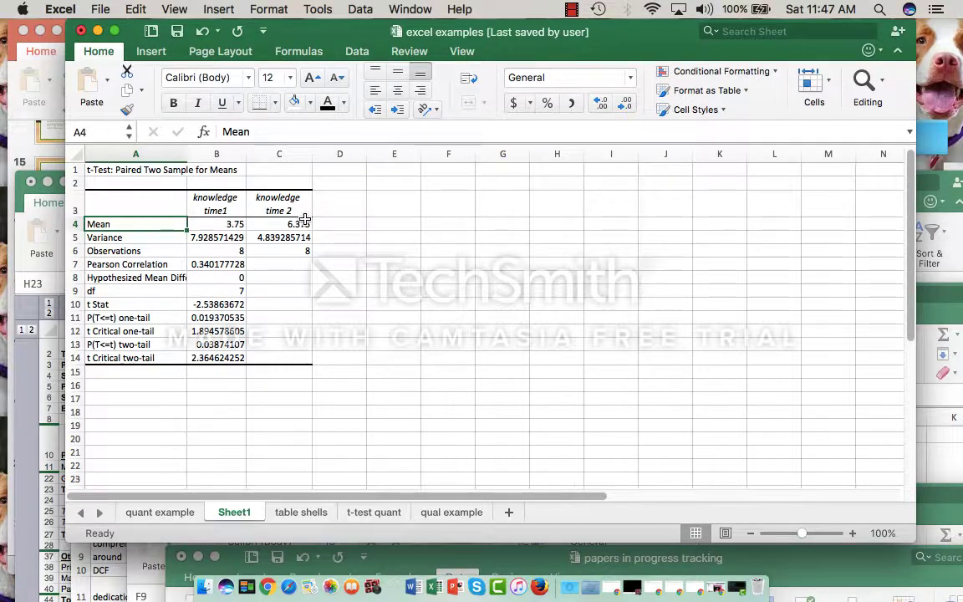
left_click(219, 240)
left_click(146, 237)
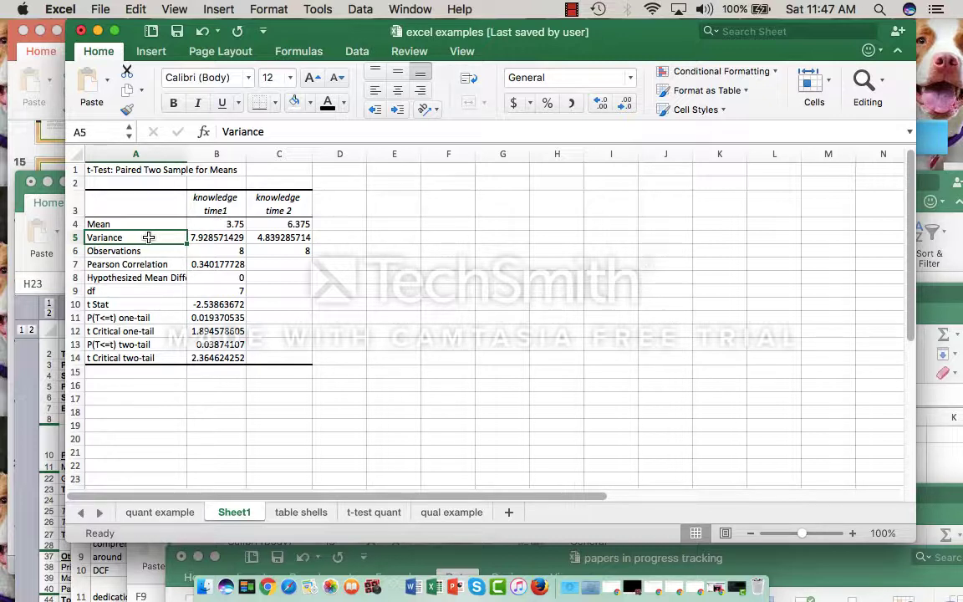
left_click(234, 304)
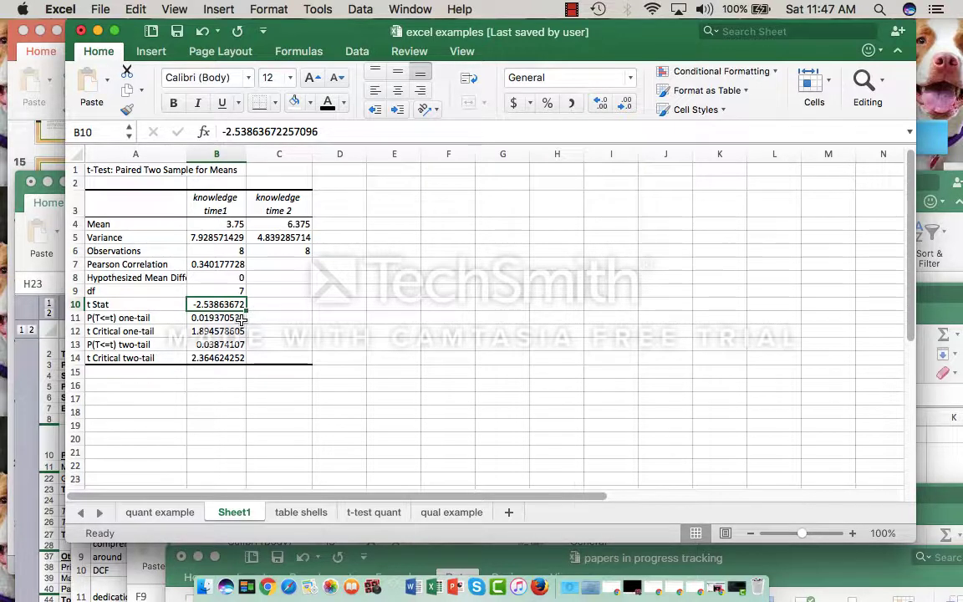
left_click(240, 318)
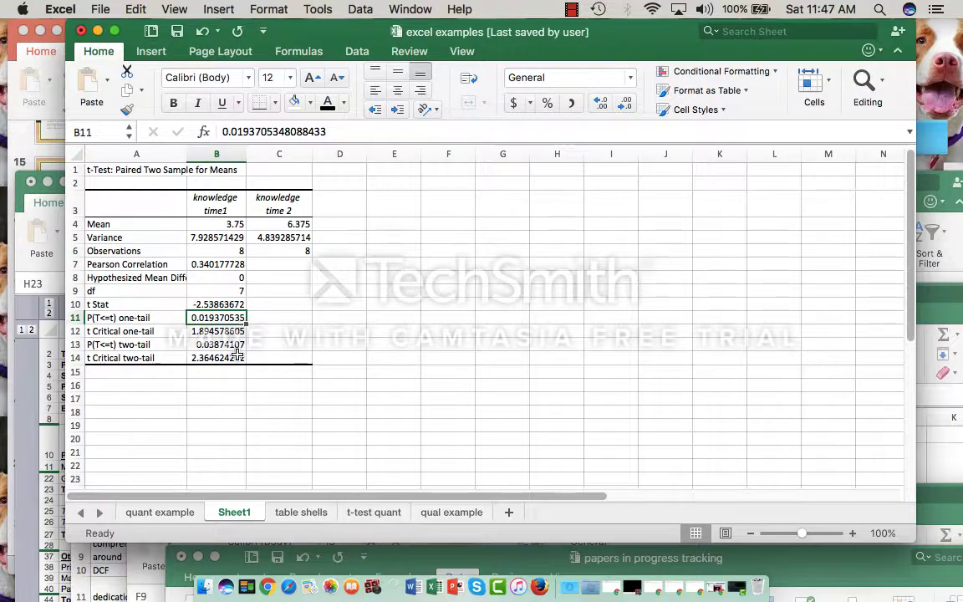
left_click(239, 345)
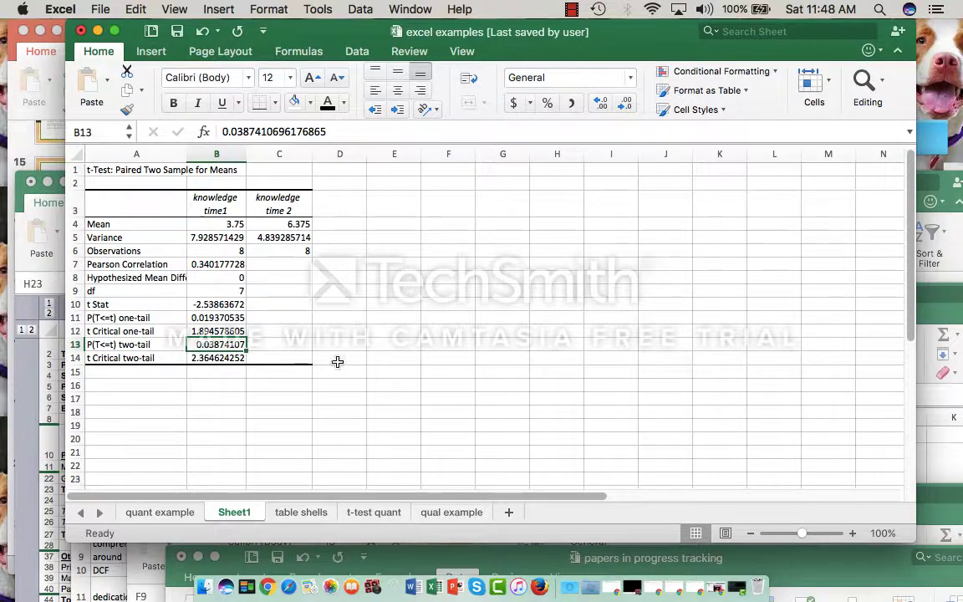
Step: Rename Sheet1 as "knowledge t test"
double_click(234, 512)
type("kno")
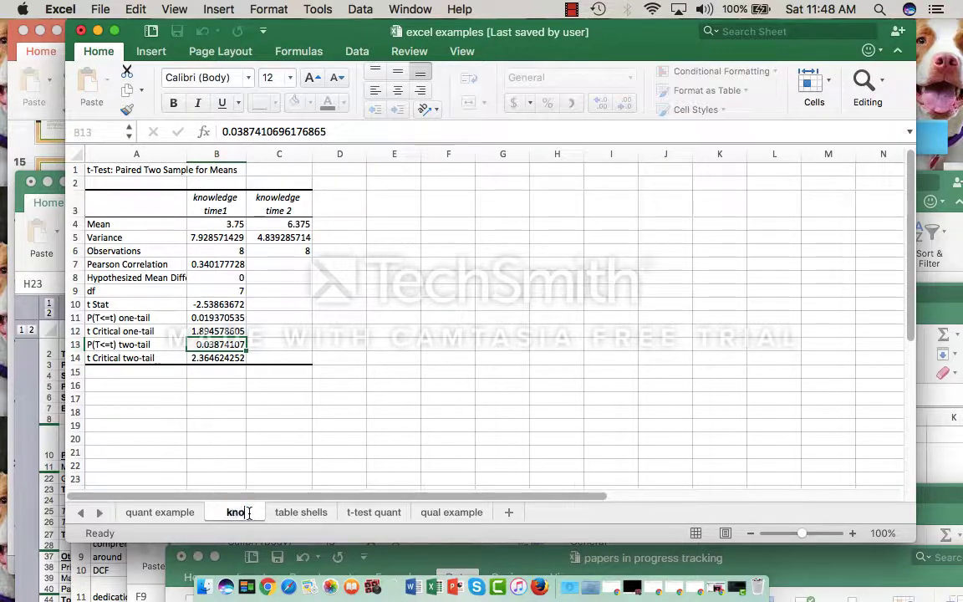
type("wledge t test")
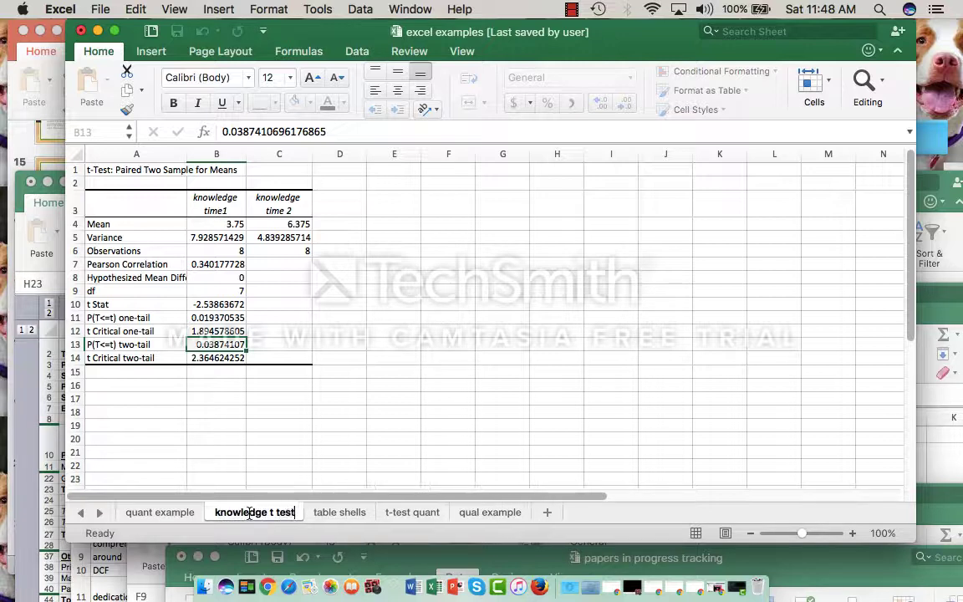
key("Return")
left_click(539, 449)
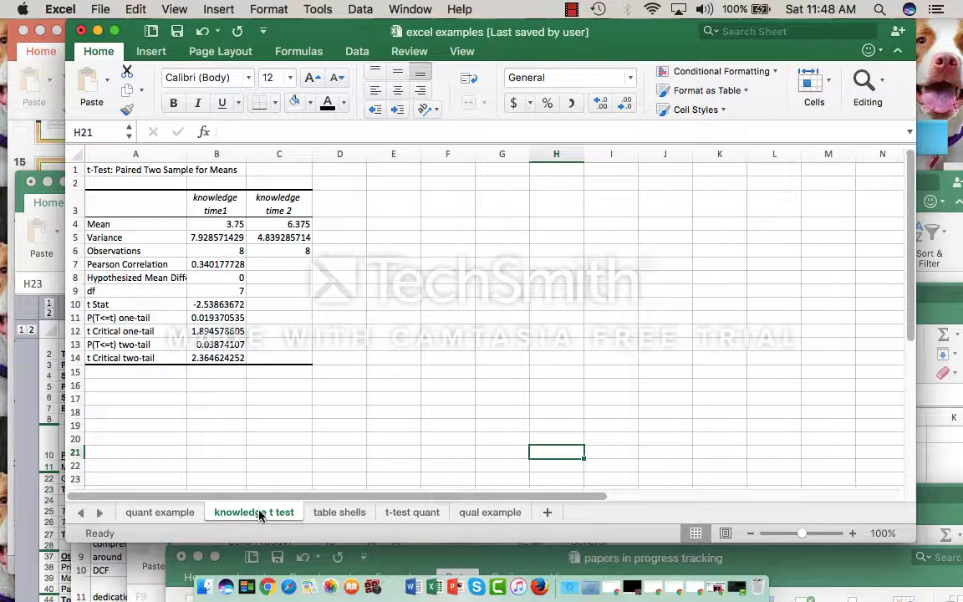
Step: Return to the quant example sheet and start the Descriptive Statistics tool from Data Analysis
left_click(167, 512)
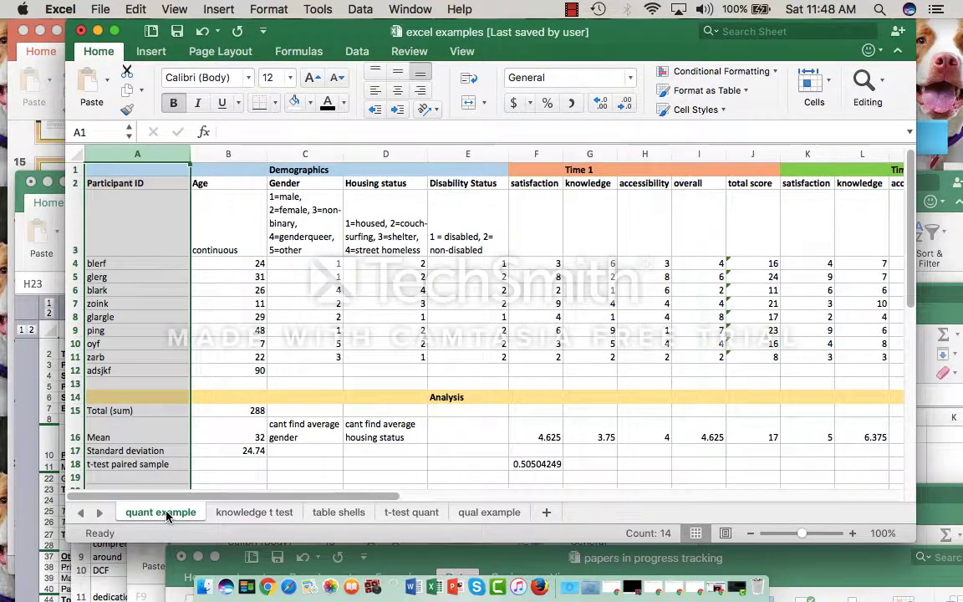
left_click(212, 317)
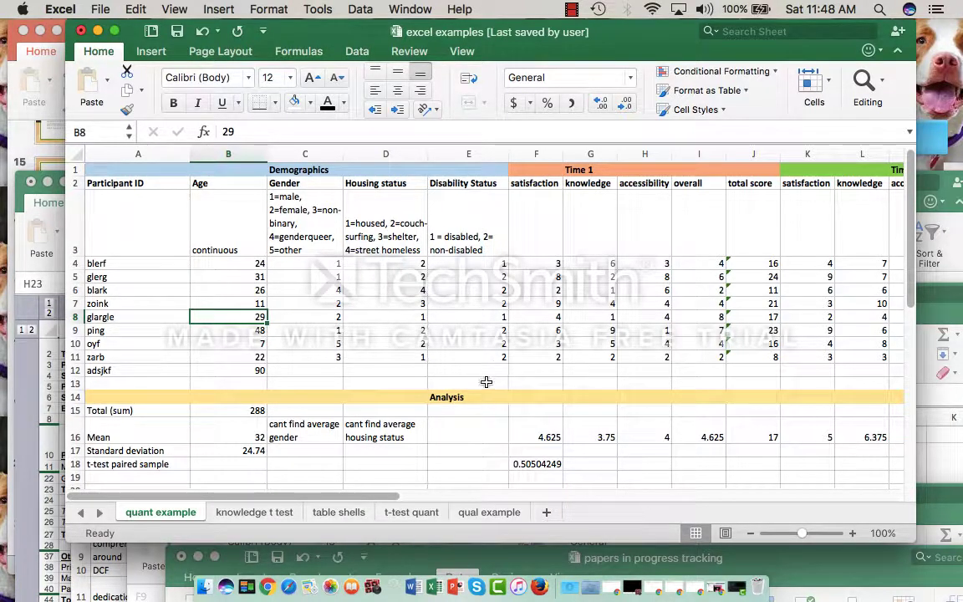
left_click(545, 382)
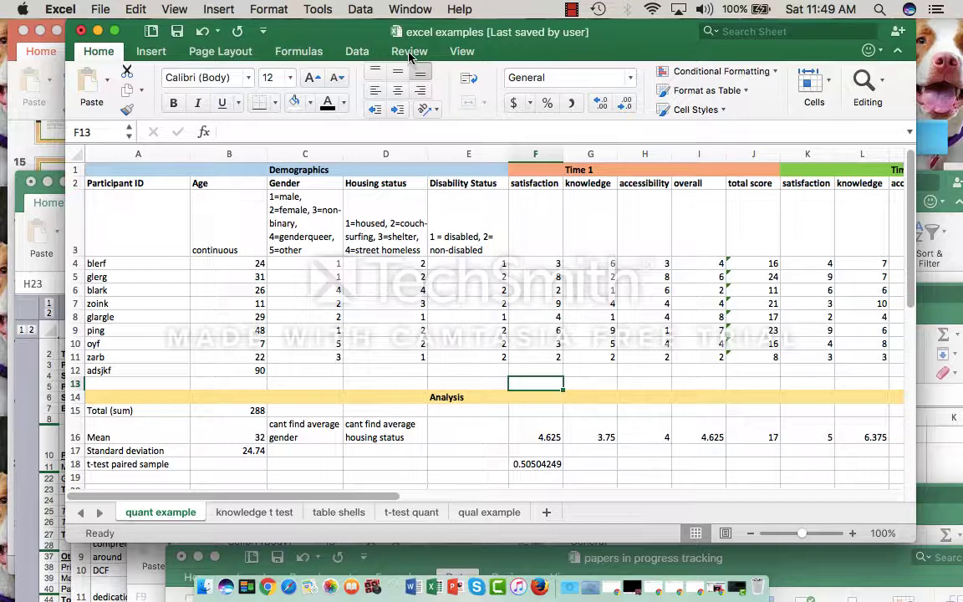
left_click(358, 52)
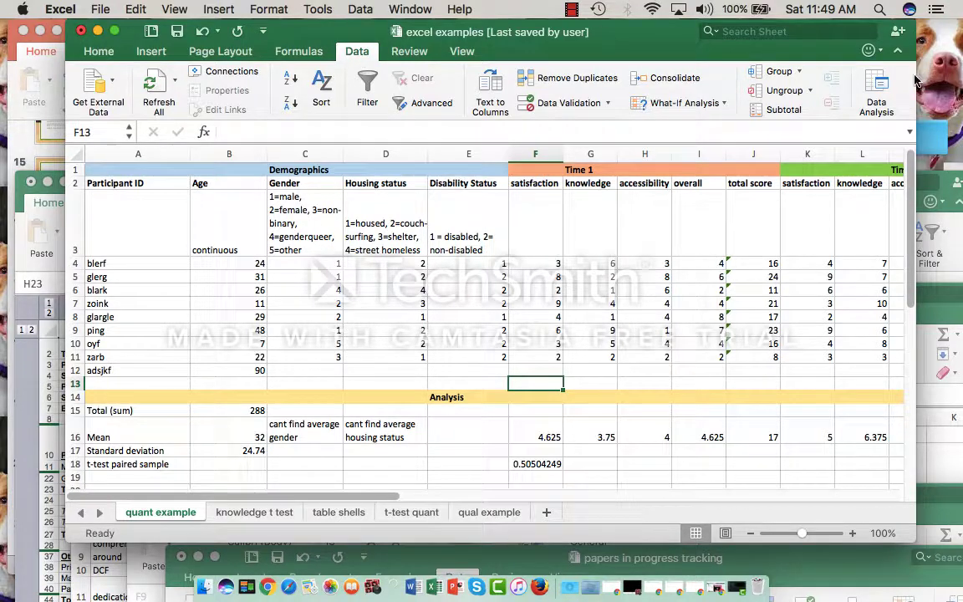
left_click(886, 84)
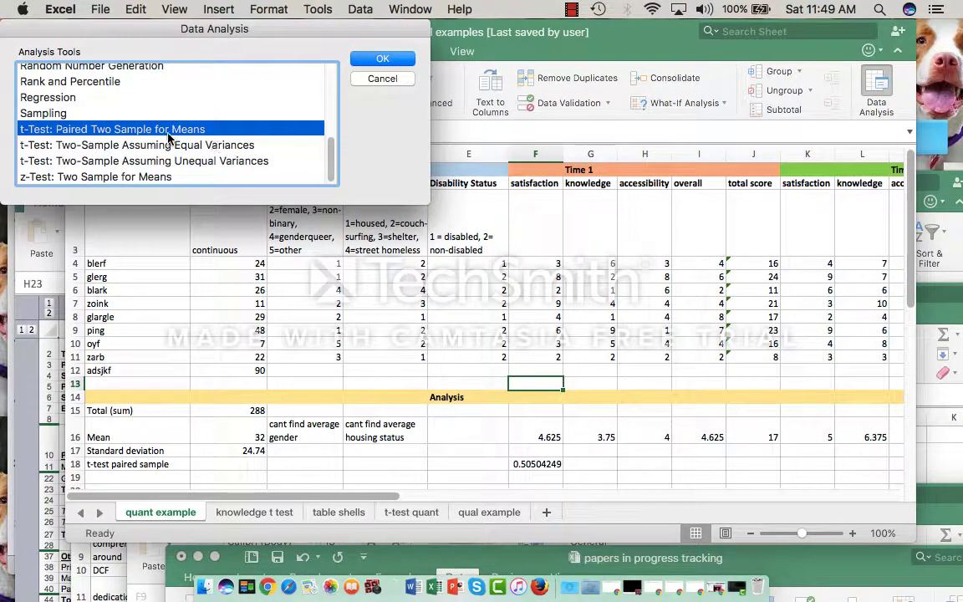
scroll(167, 138, "up", 3)
scroll(167, 138, "up", 1)
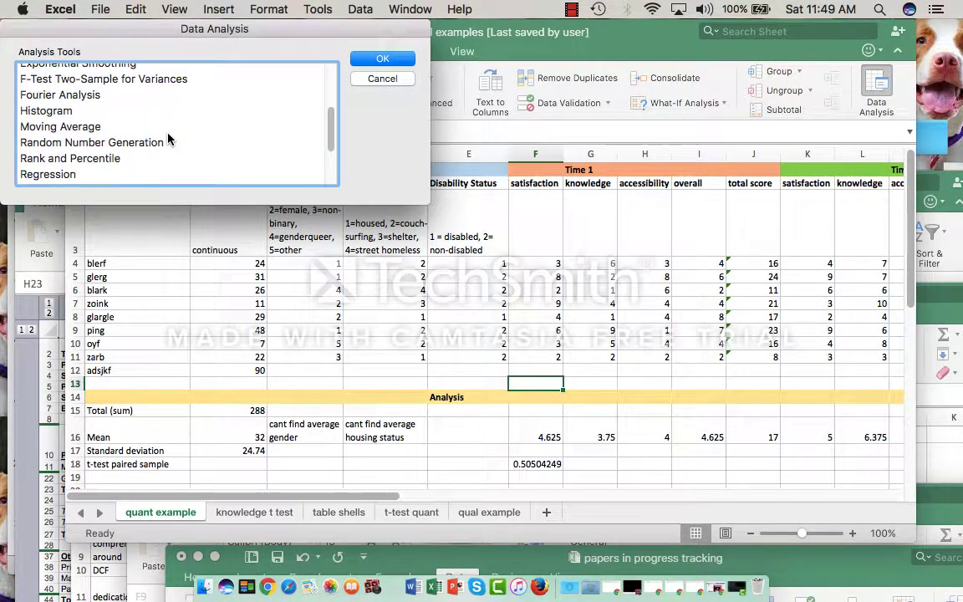
scroll(167, 138, "up", 3)
scroll(167, 138, "up", 3)
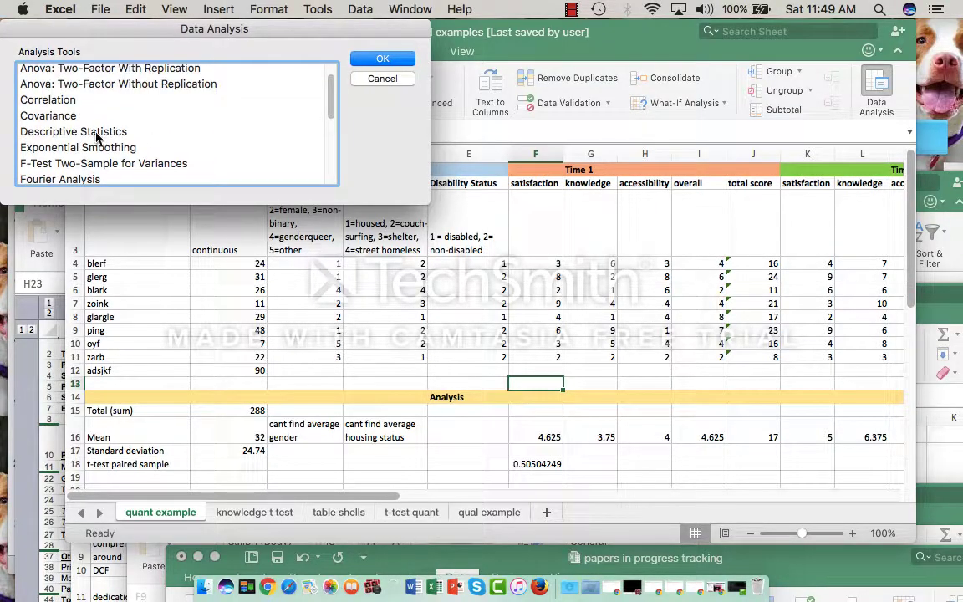
left_click(88, 129)
left_click(383, 59)
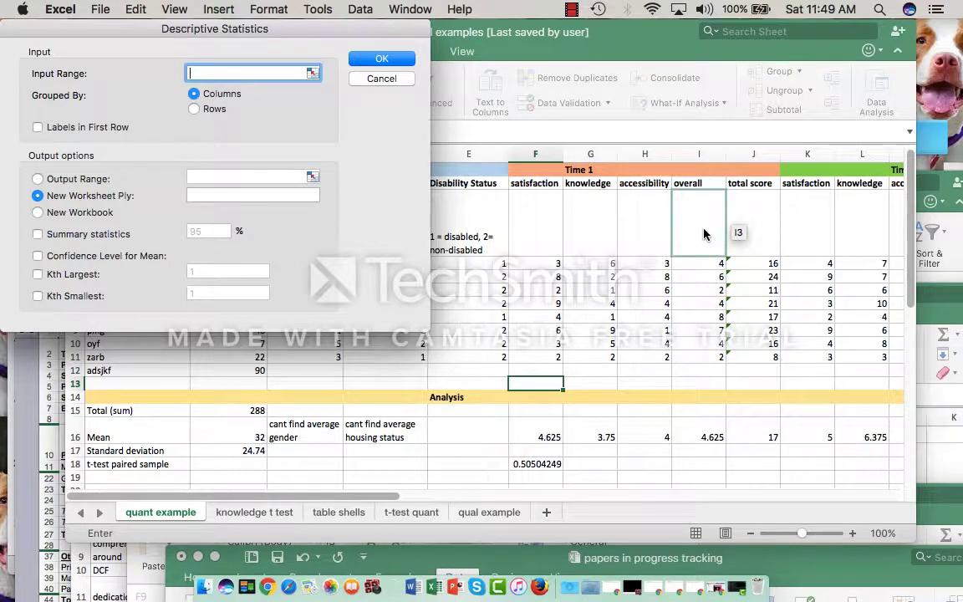
Step: Set the Descriptive Statistics input range to j4:j12 and try to run the analysis without any statistical option
left_click(750, 241)
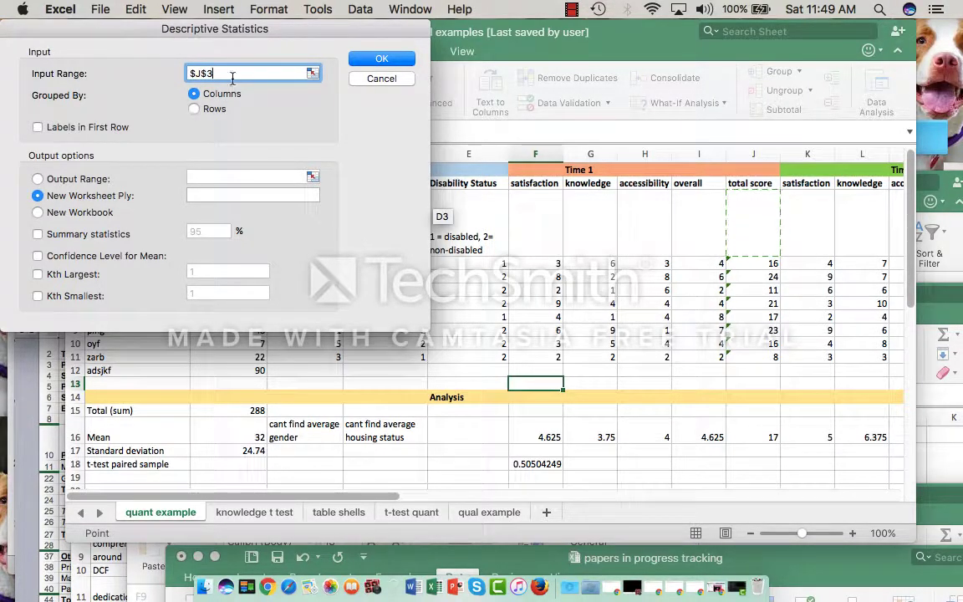
key("BackSpace")
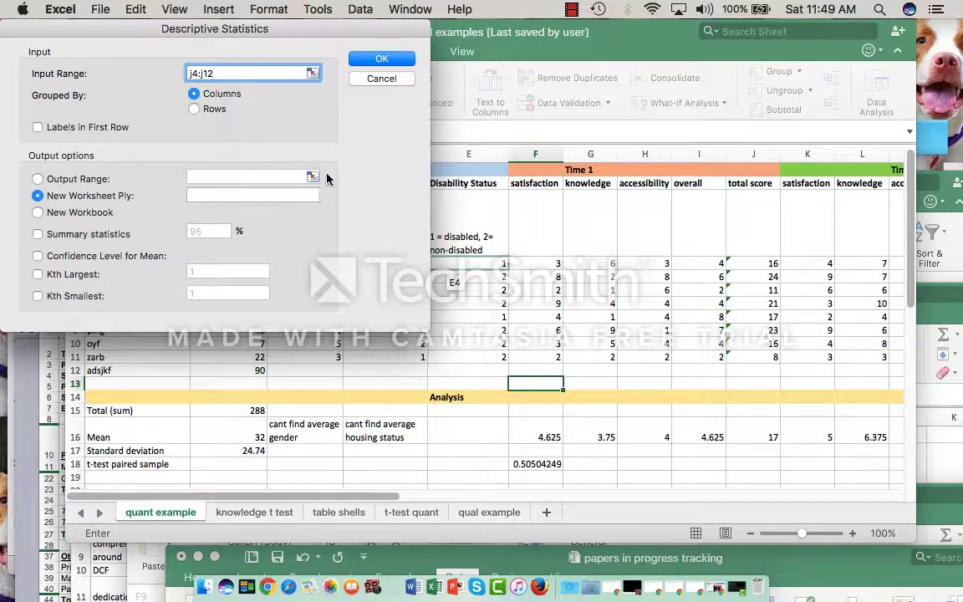
left_click(382, 60)
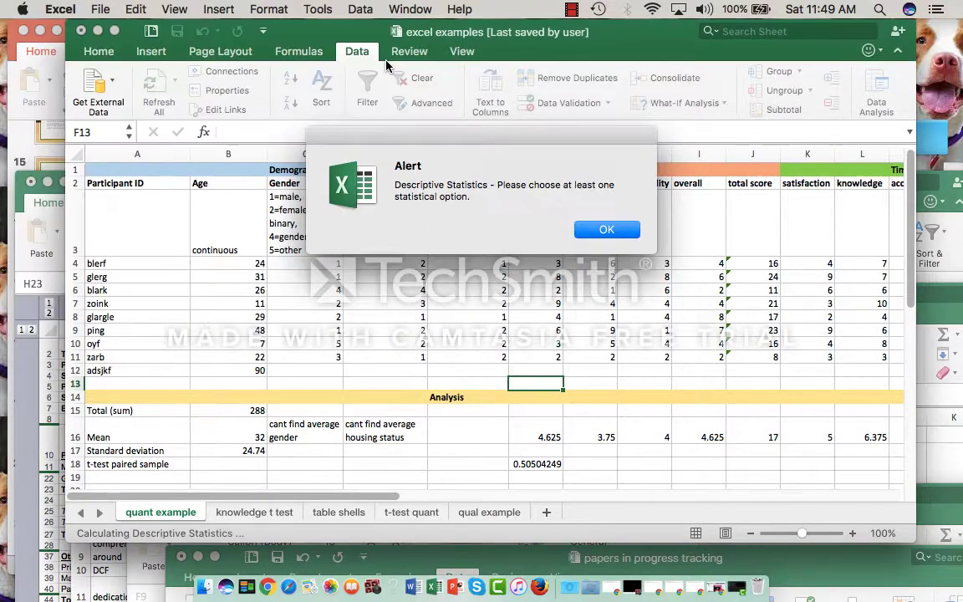
left_click(606, 229)
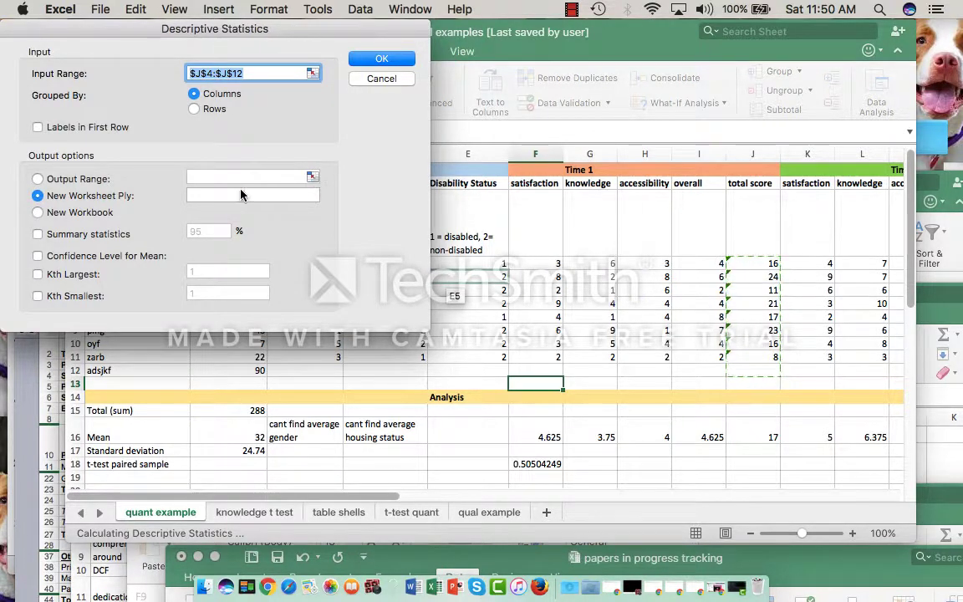
Step: Enable Summary statistics and a 95% Confidence Level for Mean, and run Descriptive Statistics into a new worksheet
left_click(37, 236)
left_click(37, 257)
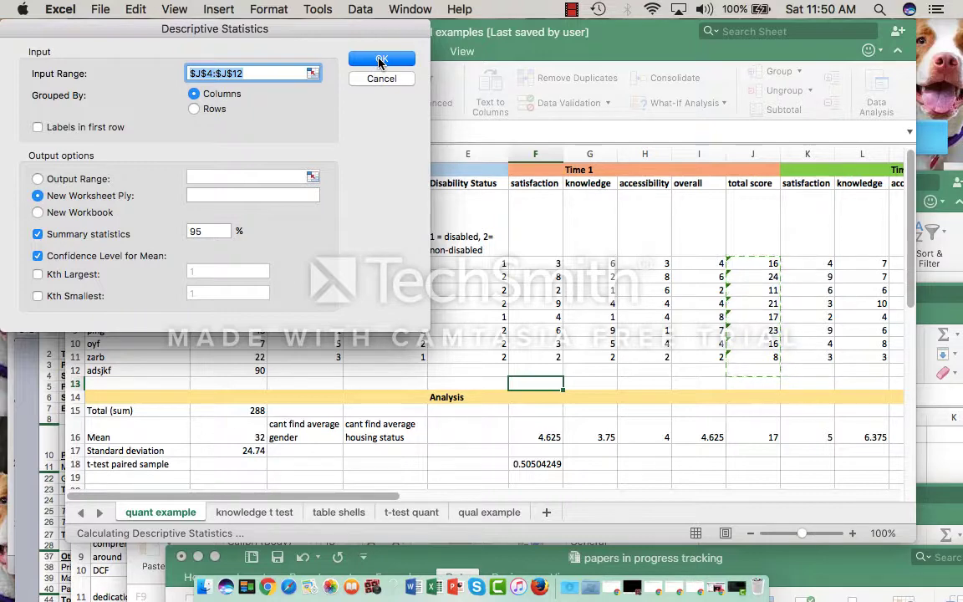
left_click(378, 61)
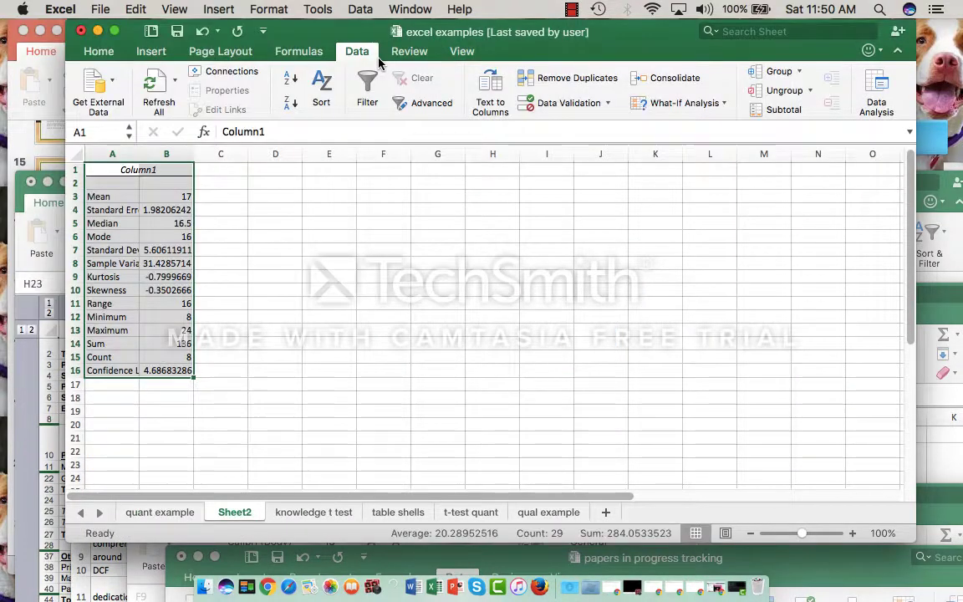
Step: Label cell B1 of the descriptive statistics output "time one total scores" and widen columns A and B to fit their contents
left_click_drag(193, 156, 269, 155)
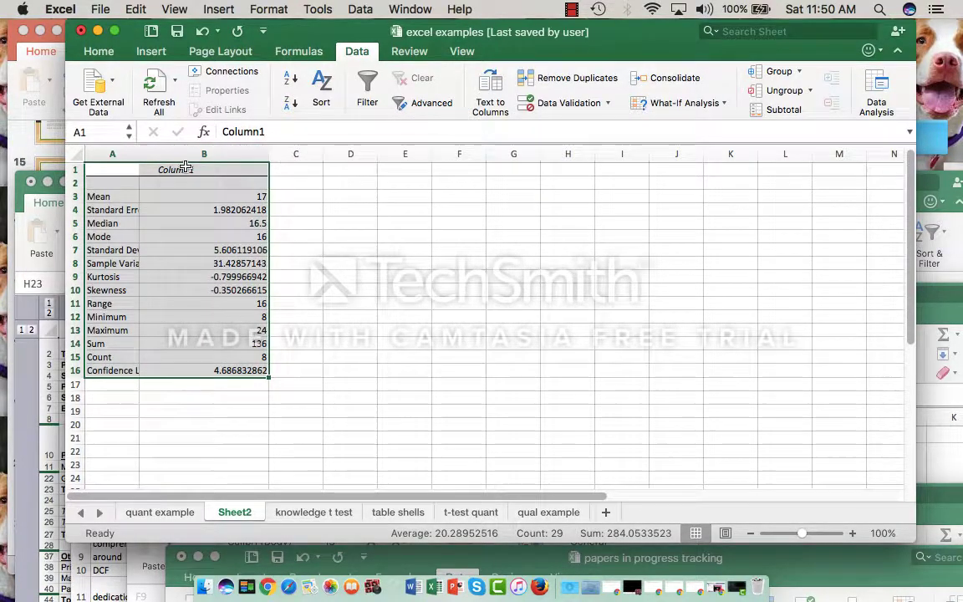
left_click(187, 171)
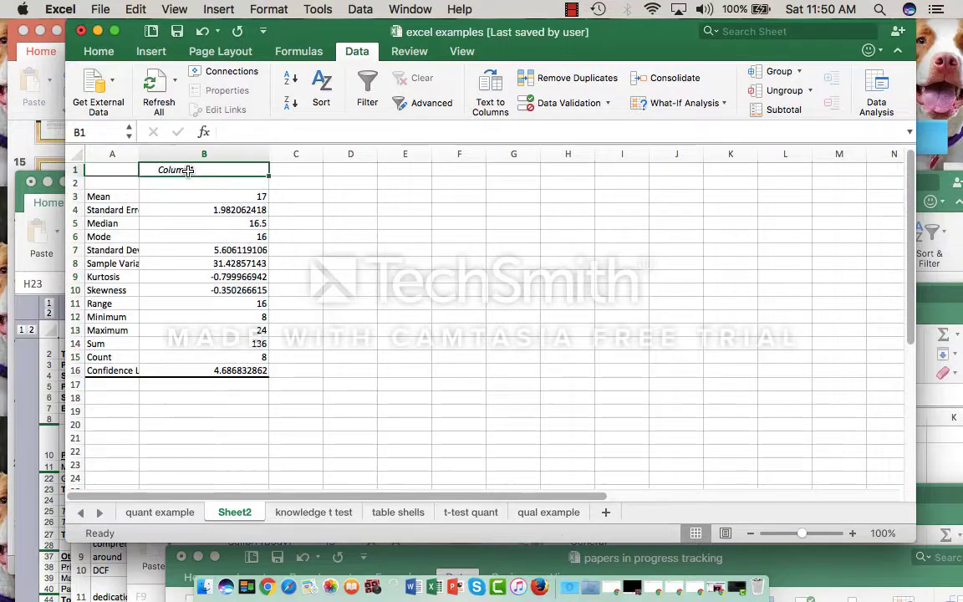
type("tim")
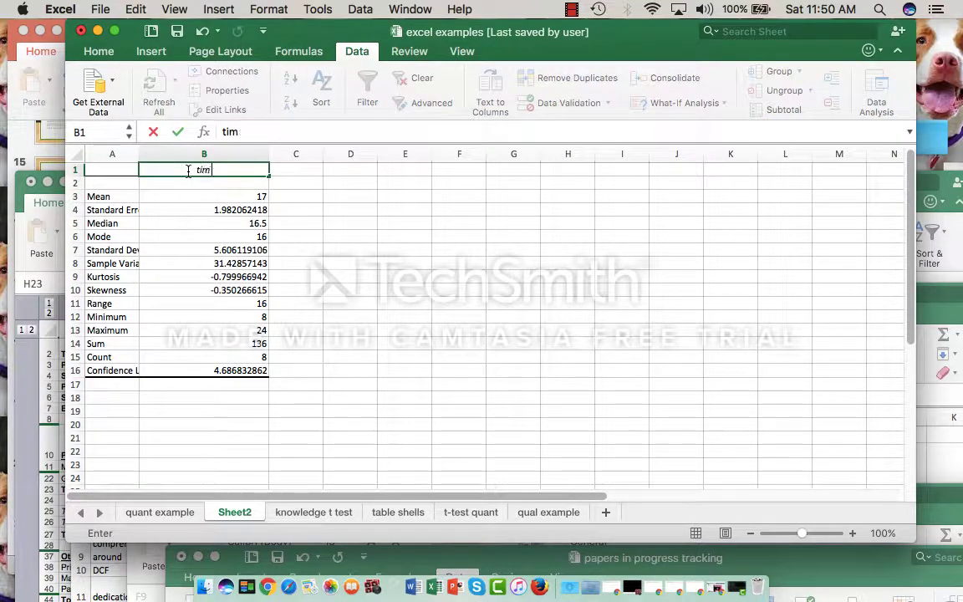
type("e ove t")
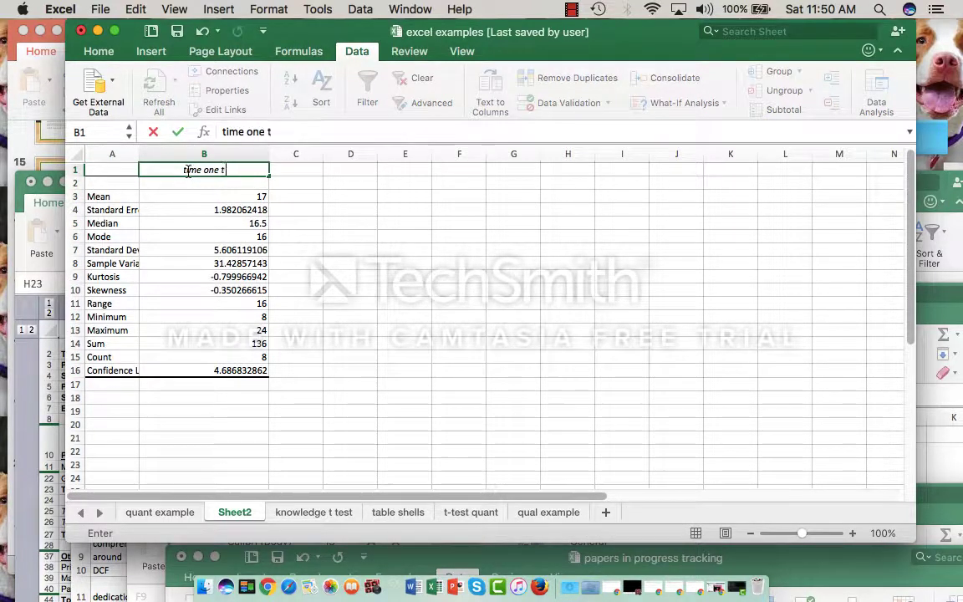
type("otal scores")
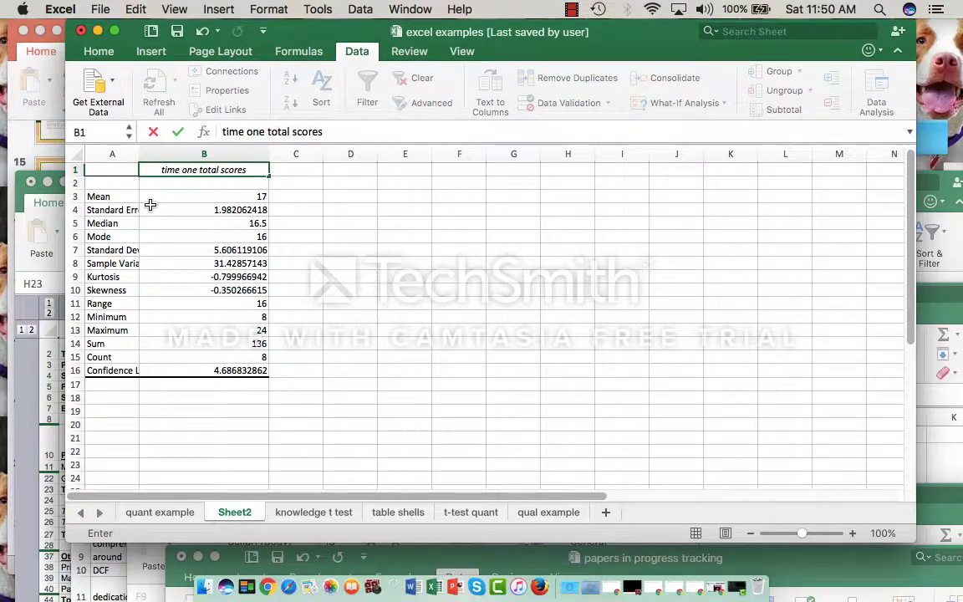
left_click(233, 193)
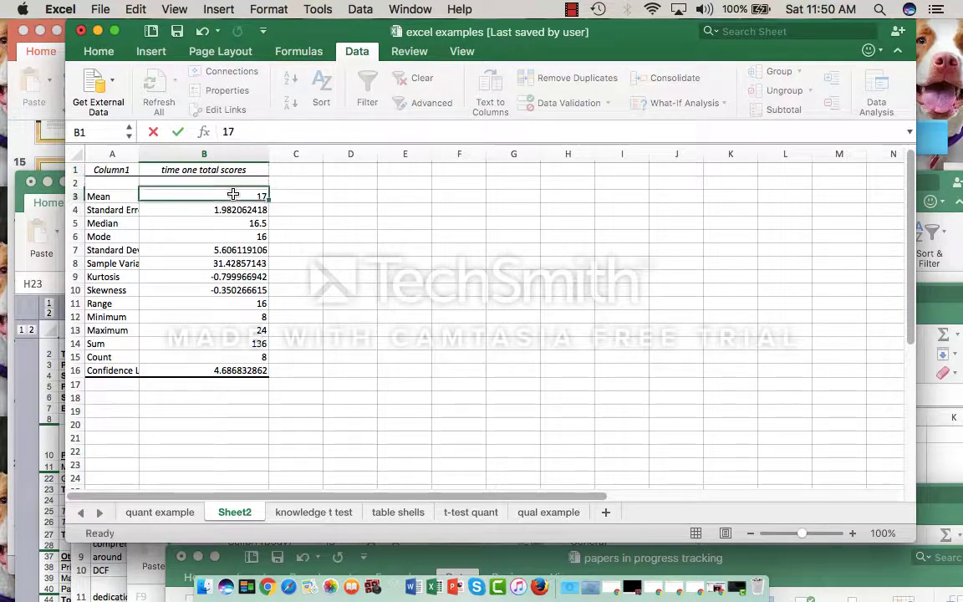
left_click_drag(138, 152, 180, 147)
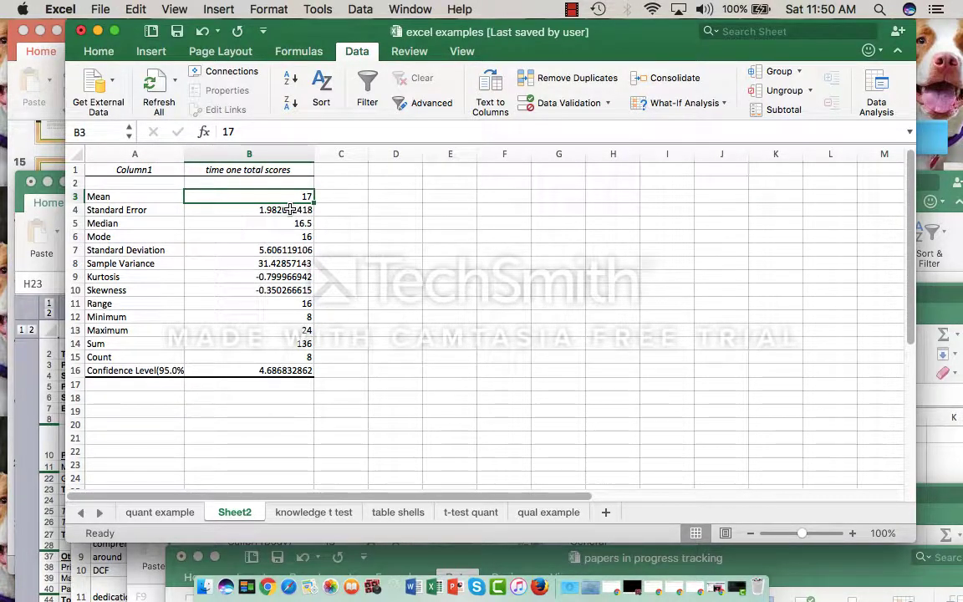
Step: Review the standard error, median, mode, standard deviation and count in the descriptive statistics output
left_click(285, 212)
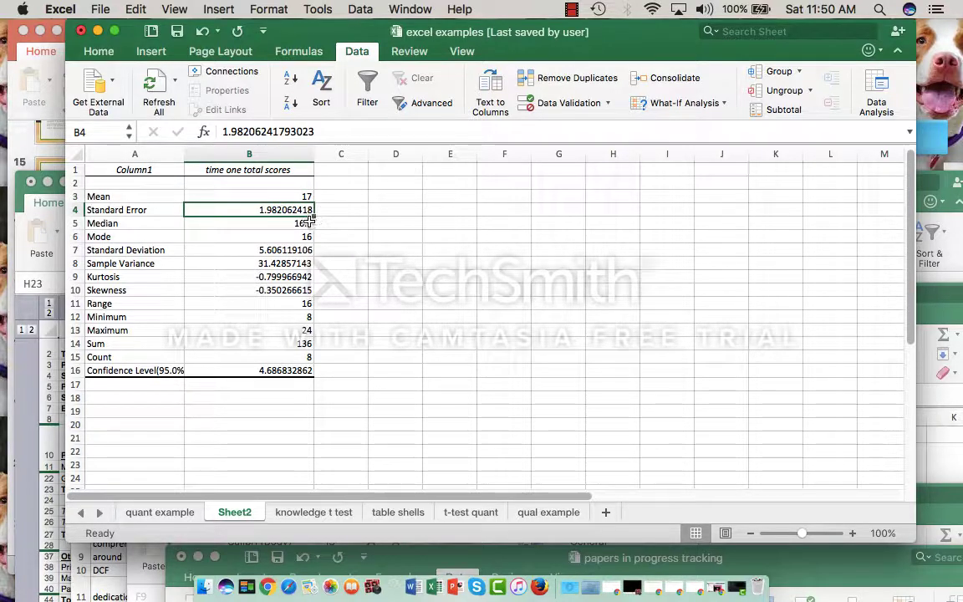
left_click(306, 224)
left_click(304, 237)
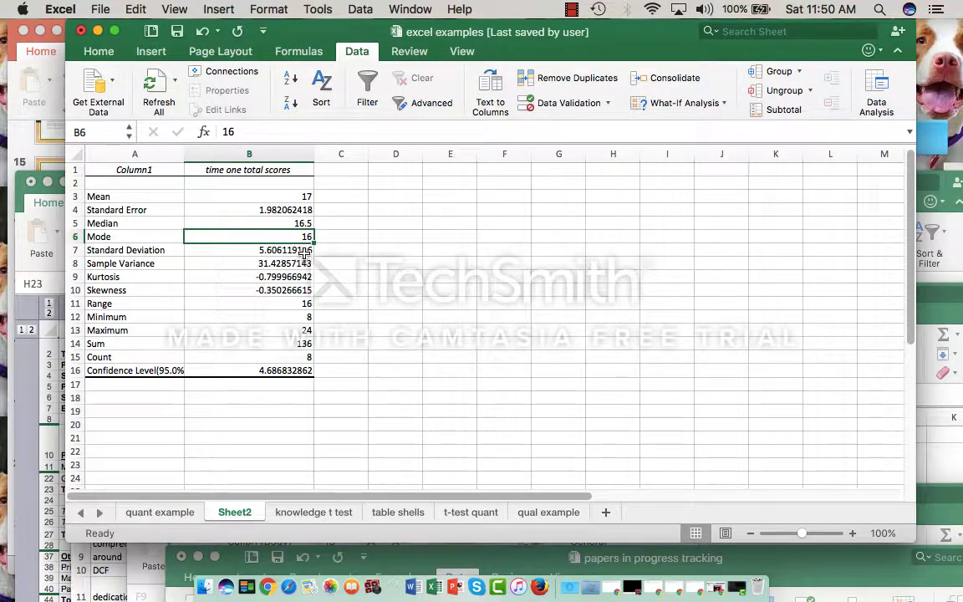
left_click(304, 251)
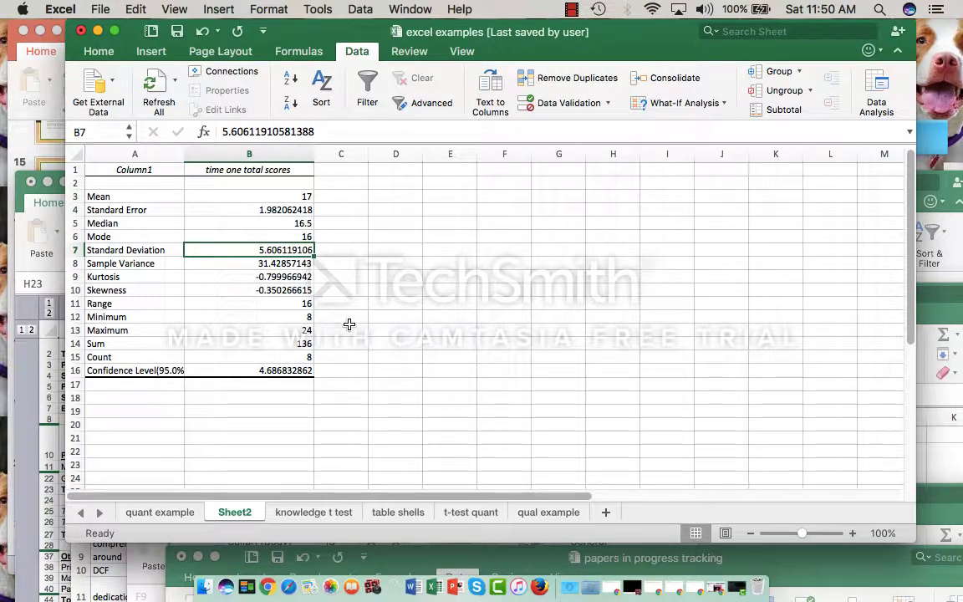
left_click(299, 359)
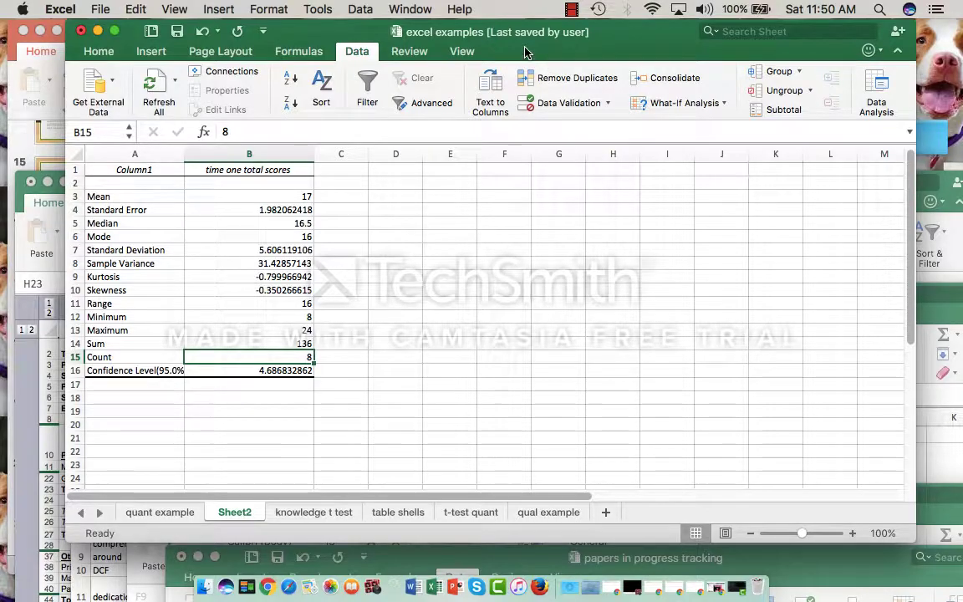
left_click_drag(525, 45, 494, 597)
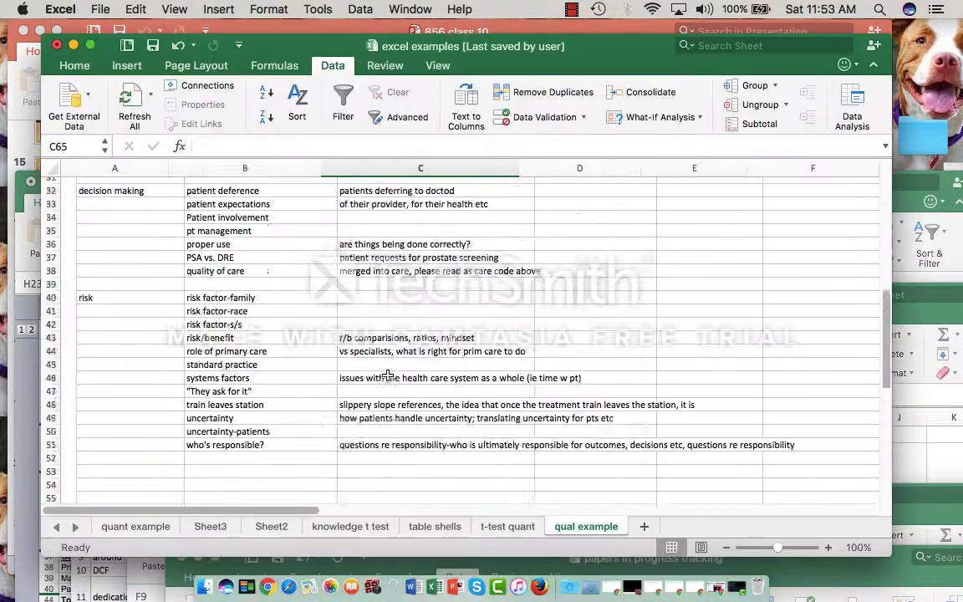
Step: Examine the themes, codes and definitions listed in the qual example sheet, from the care code down to the who's responsible? code
scroll(418, 334, "up", 10)
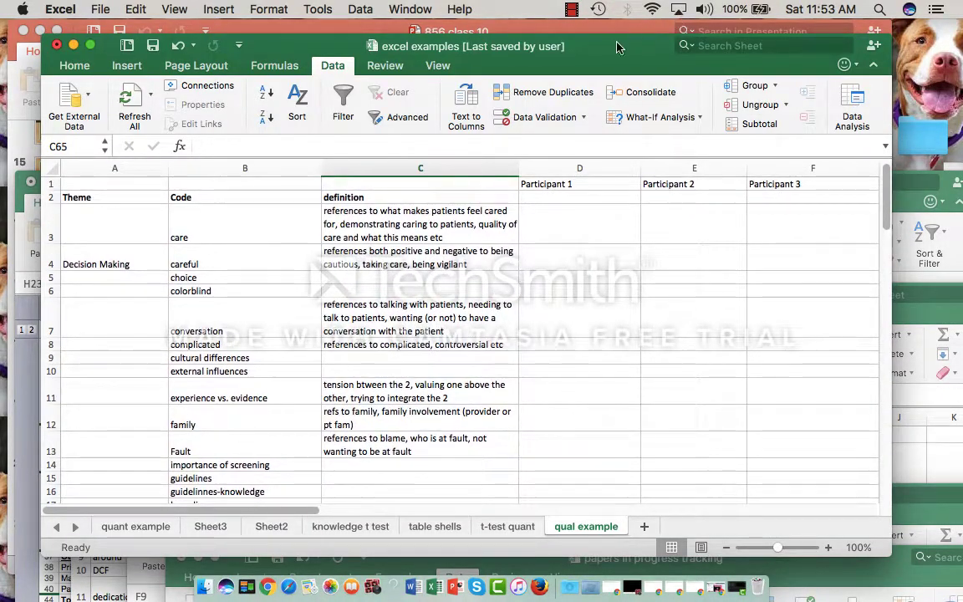
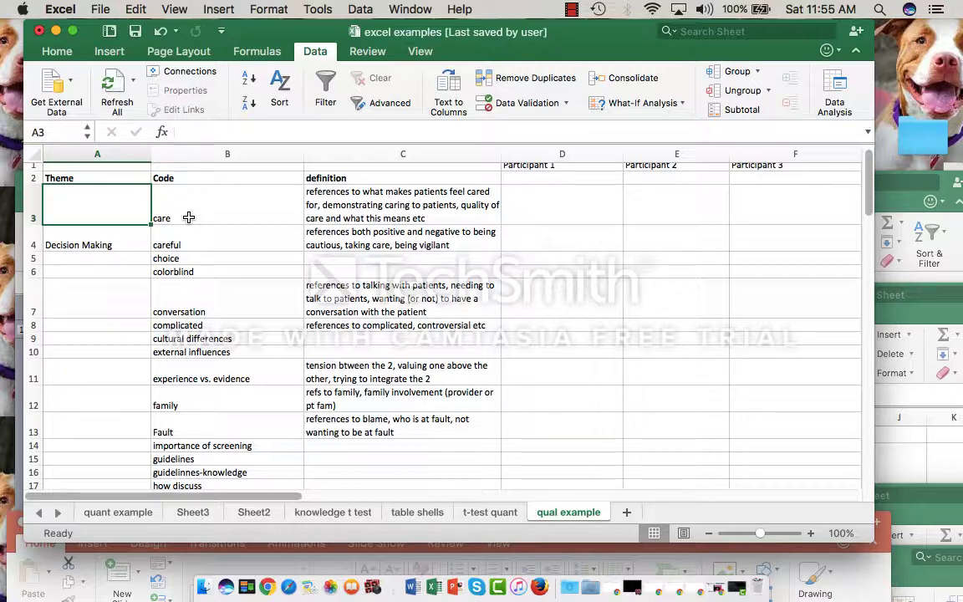
key("Down")
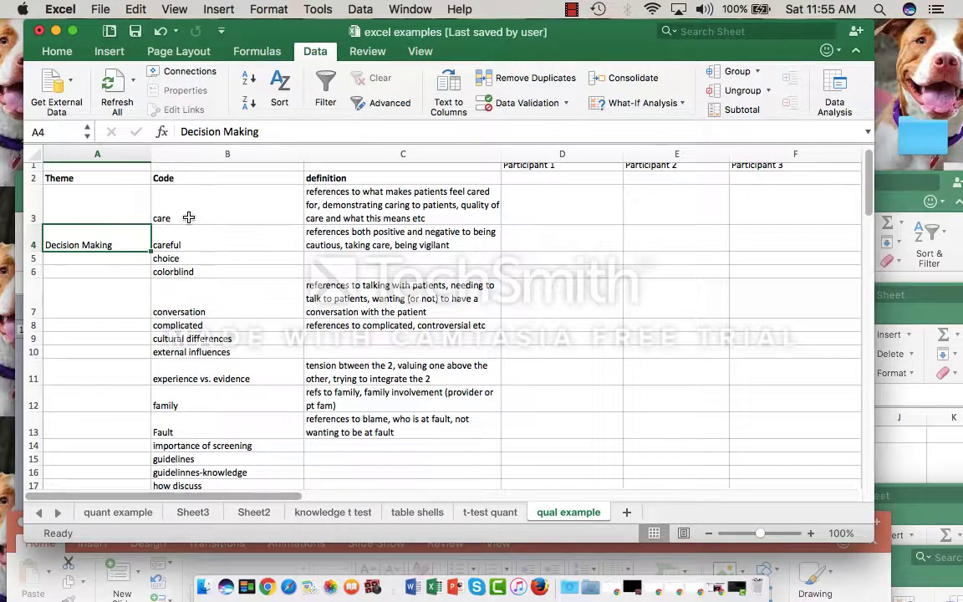
key("Right")
key("Up")
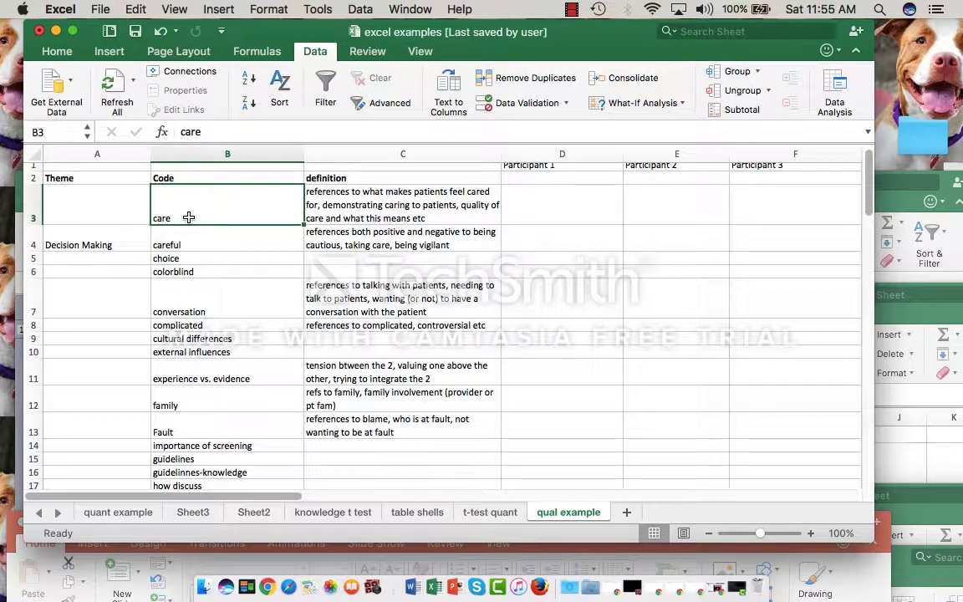
key("Down")
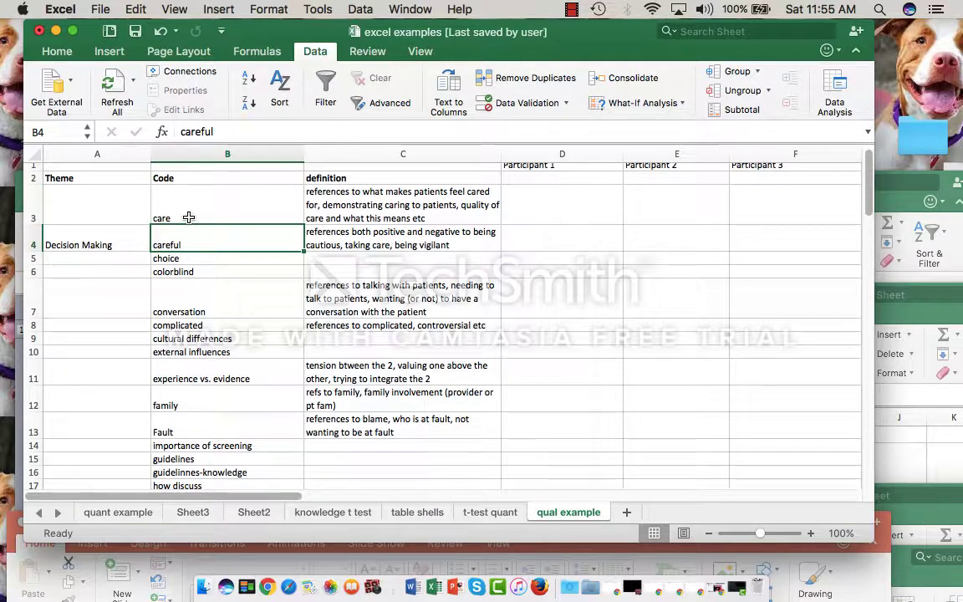
key("Down")
key("Down")
key("Down")
key("Down")
key("Down")
key("Down")
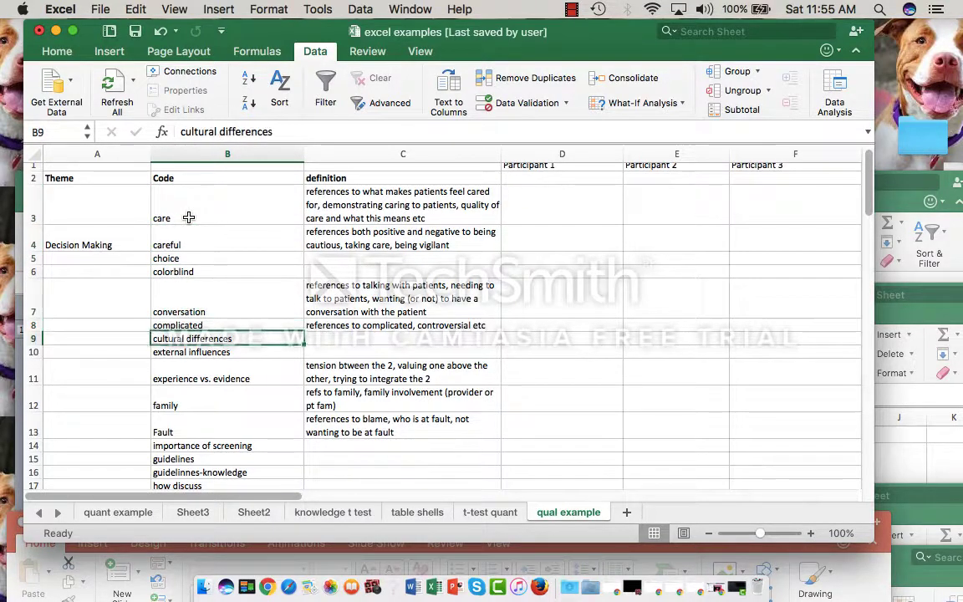
key("Down")
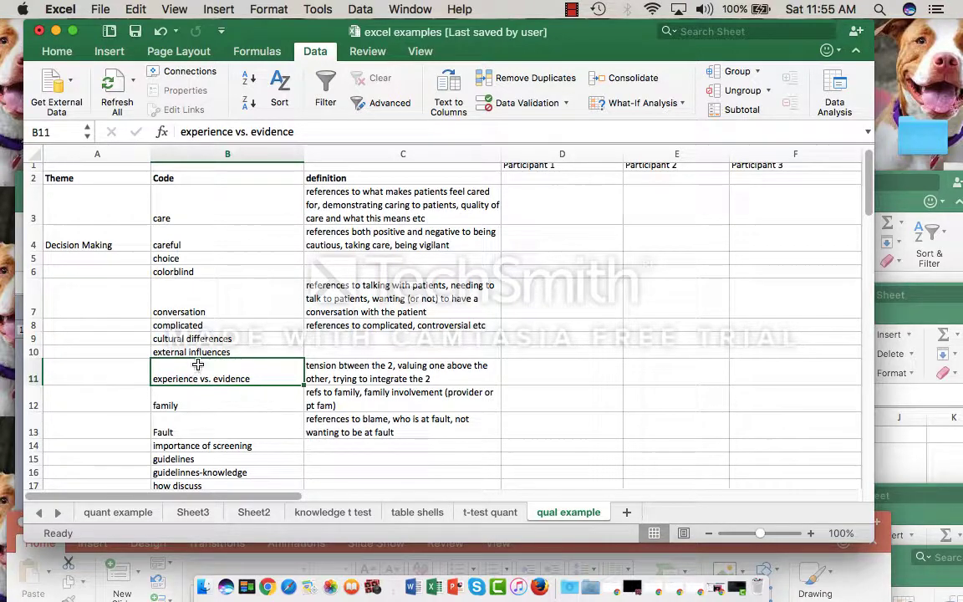
scroll(212, 329, "down", 5)
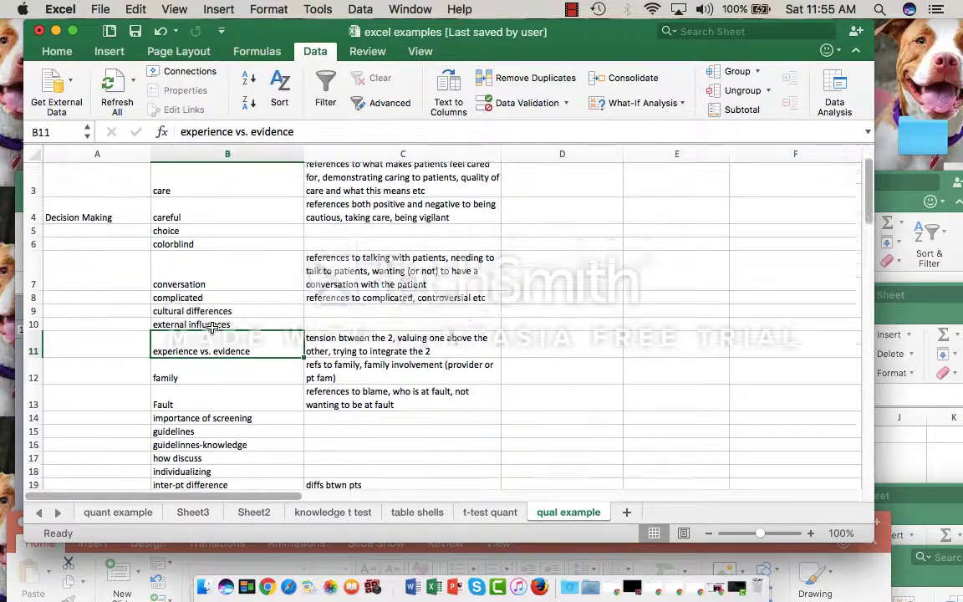
scroll(212, 328, "down", 8)
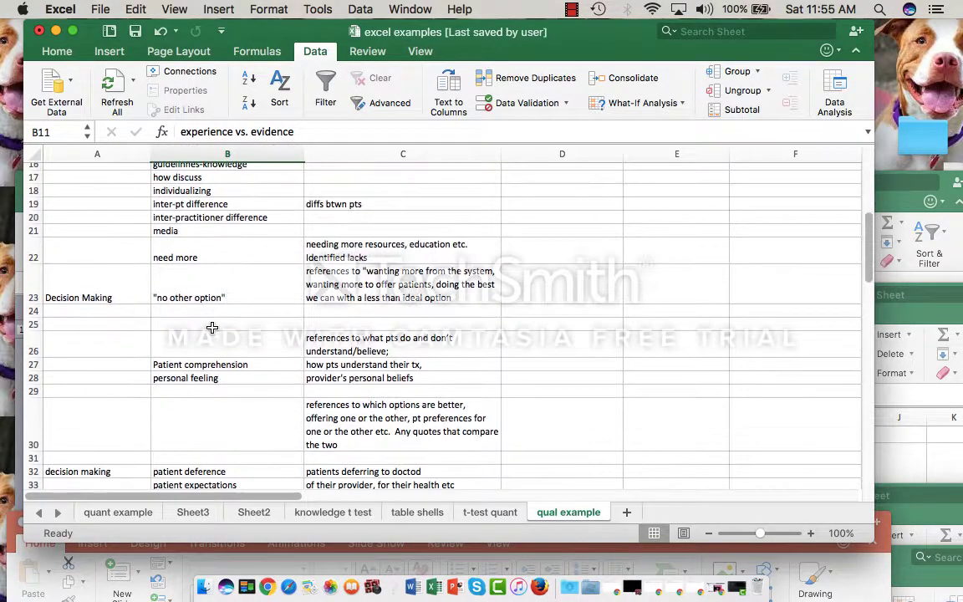
scroll(212, 328, "down", 6)
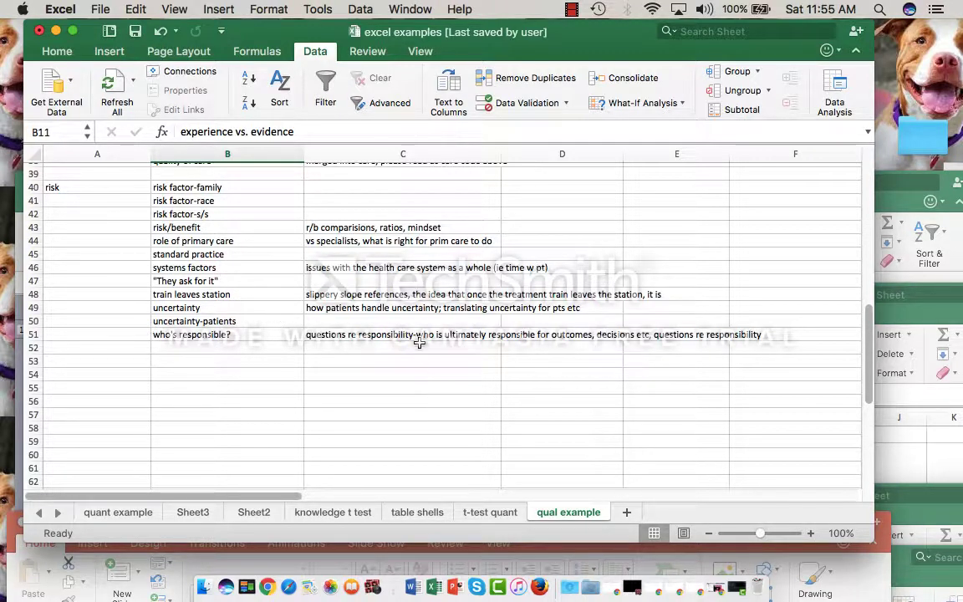
Step: Turn on text wrapping for the definitions in cells C43, C46, C48, C49 and C51 of the qual example sheet
scroll(409, 338, "up", 10)
scroll(404, 334, "down", 7)
left_click(359, 298)
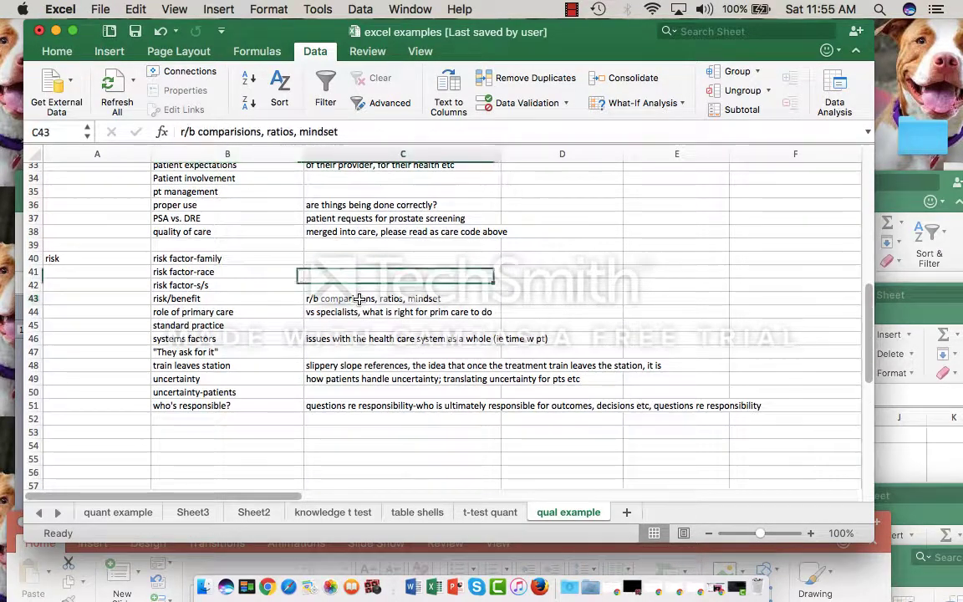
left_click(57, 52)
left_click(427, 82)
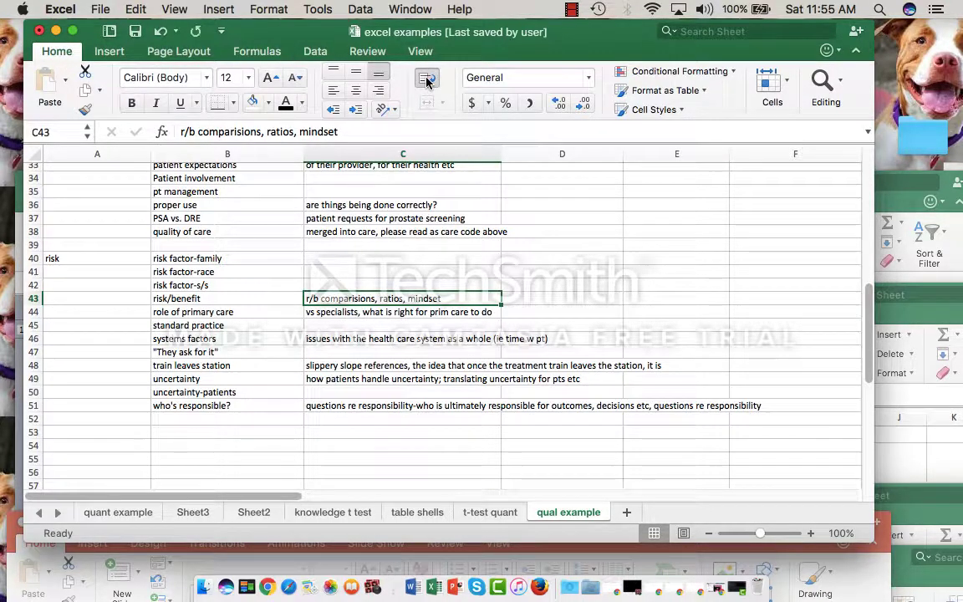
left_click(388, 342)
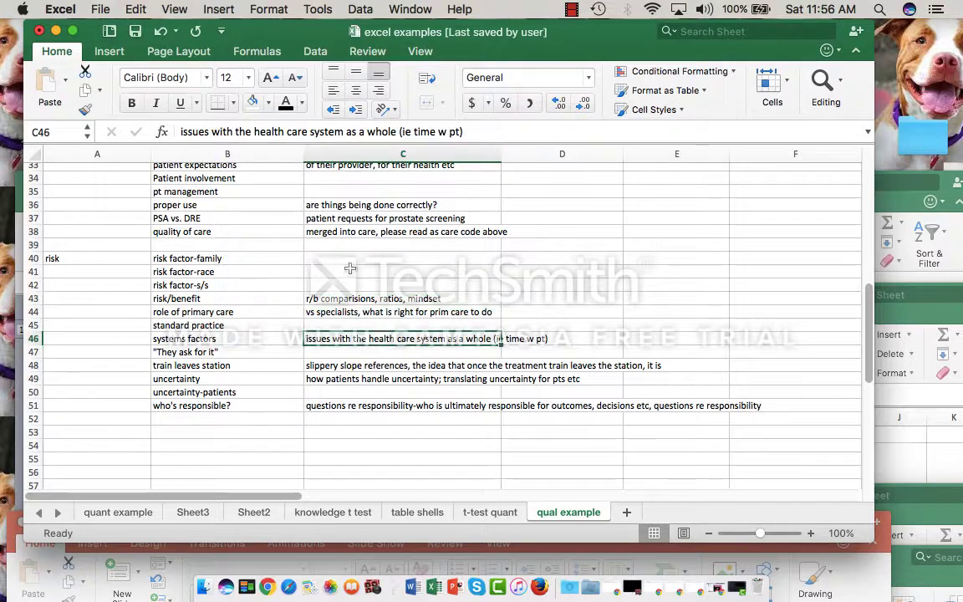
left_click(426, 77)
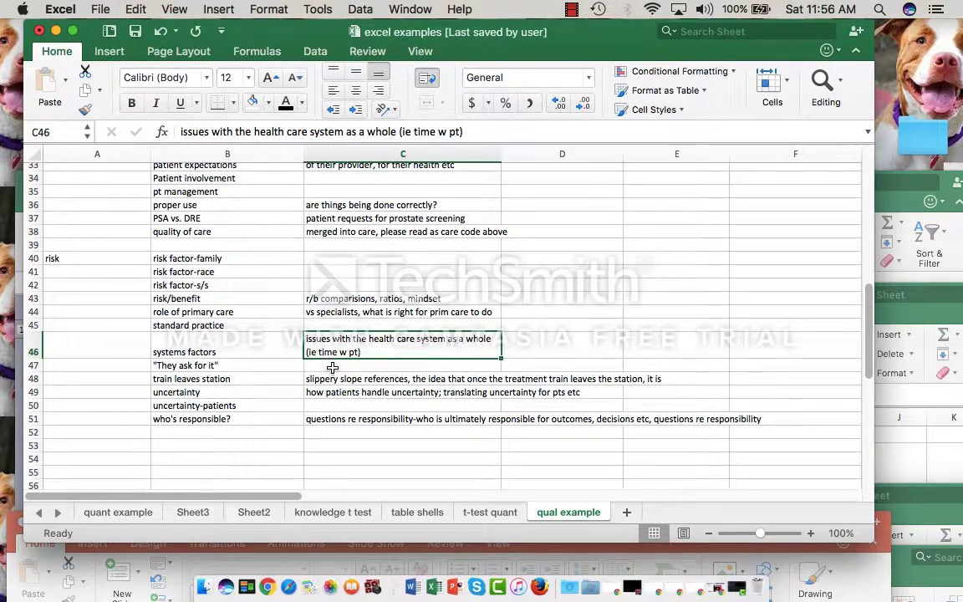
left_click(393, 379)
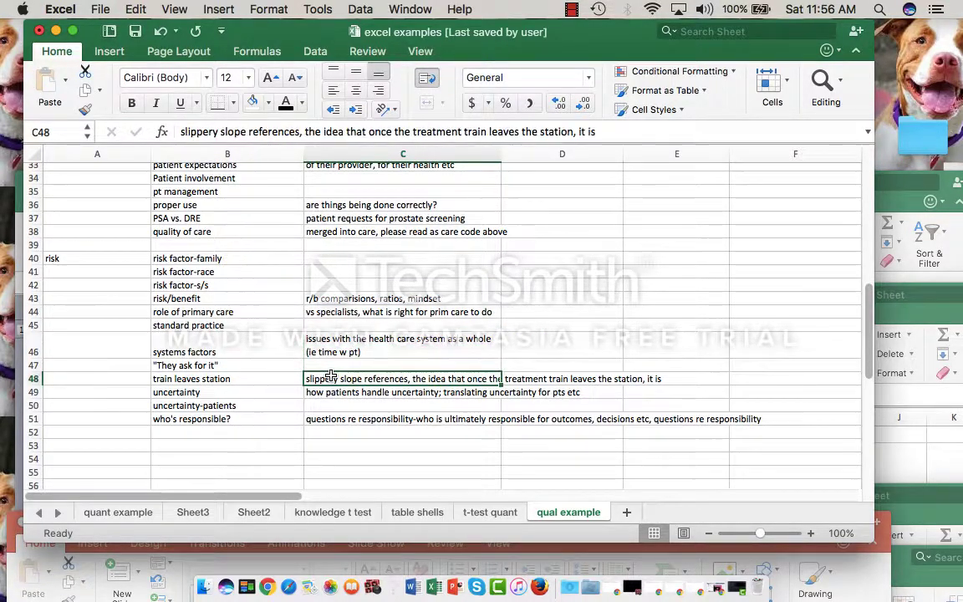
left_click(426, 77)
left_click(320, 405)
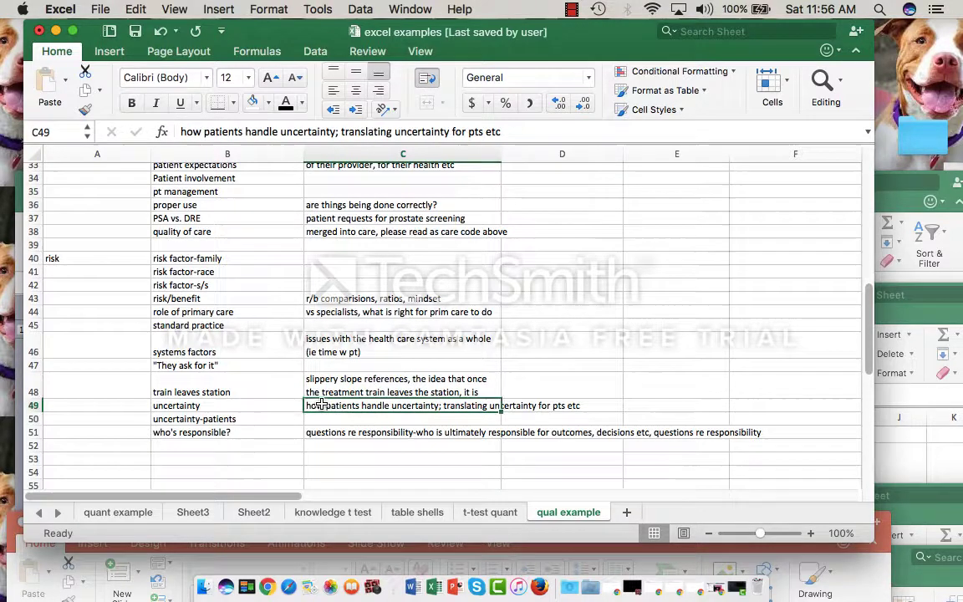
left_click(426, 77)
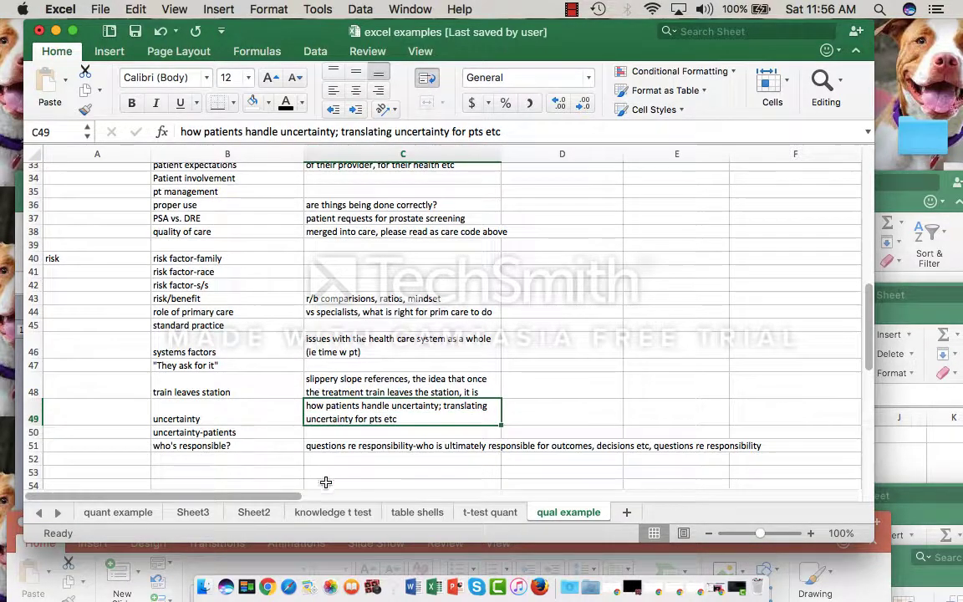
left_click(335, 445)
left_click(425, 78)
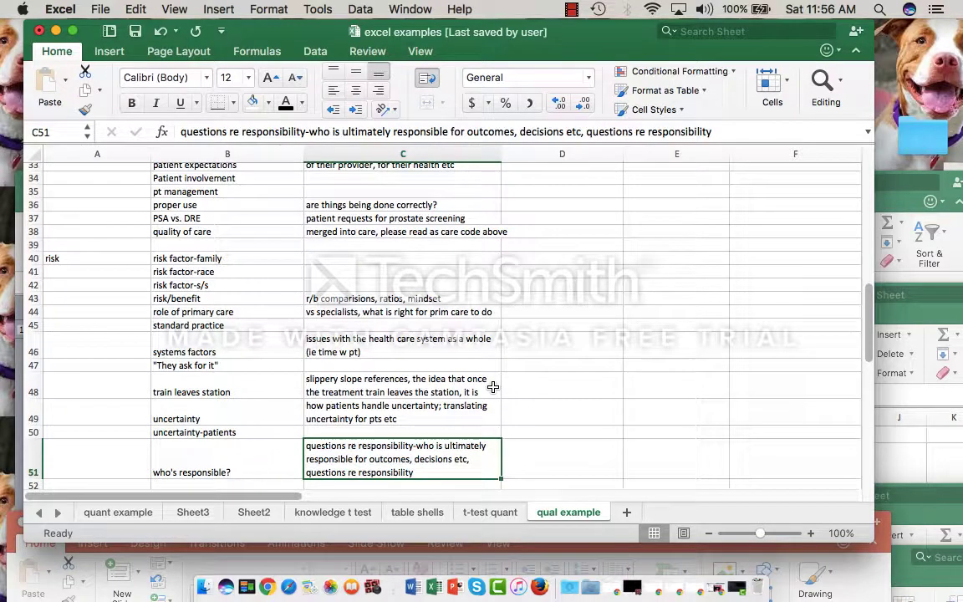
Step: Select the Participant 1 cell for the care code (D3) and minimize the excel examples workbook window
scroll(492, 386, "up", 10)
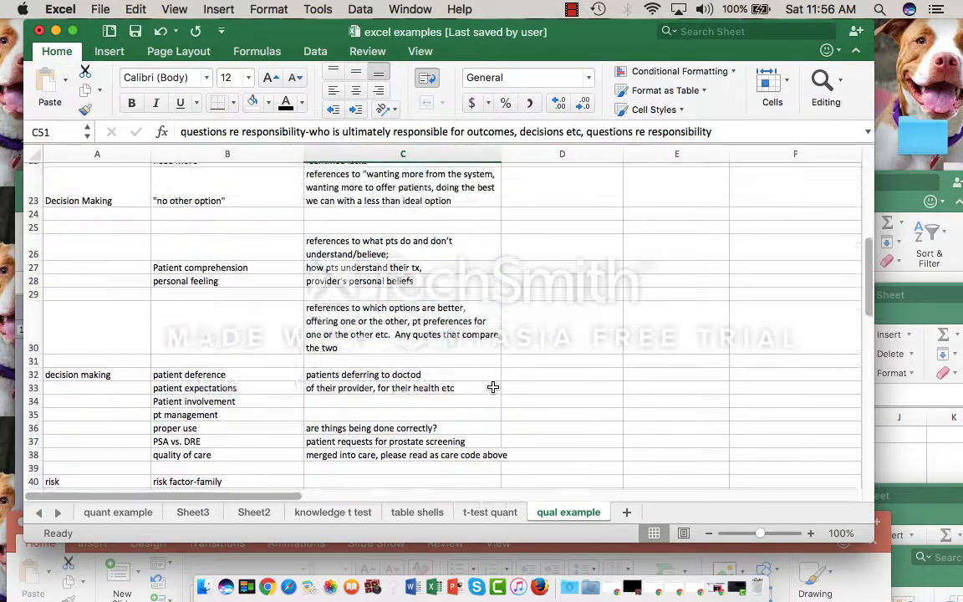
scroll(492, 386, "up", 5)
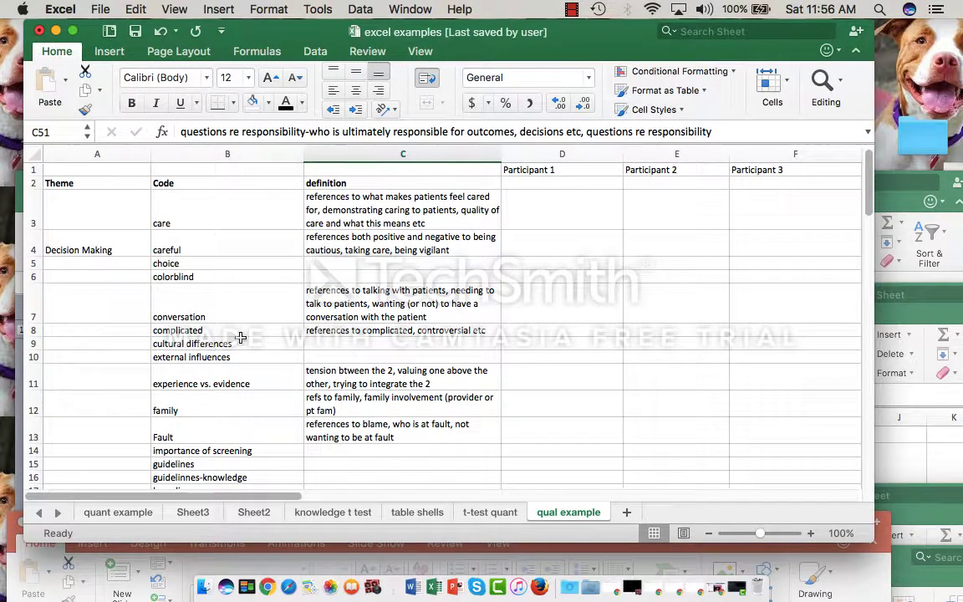
left_click(566, 182)
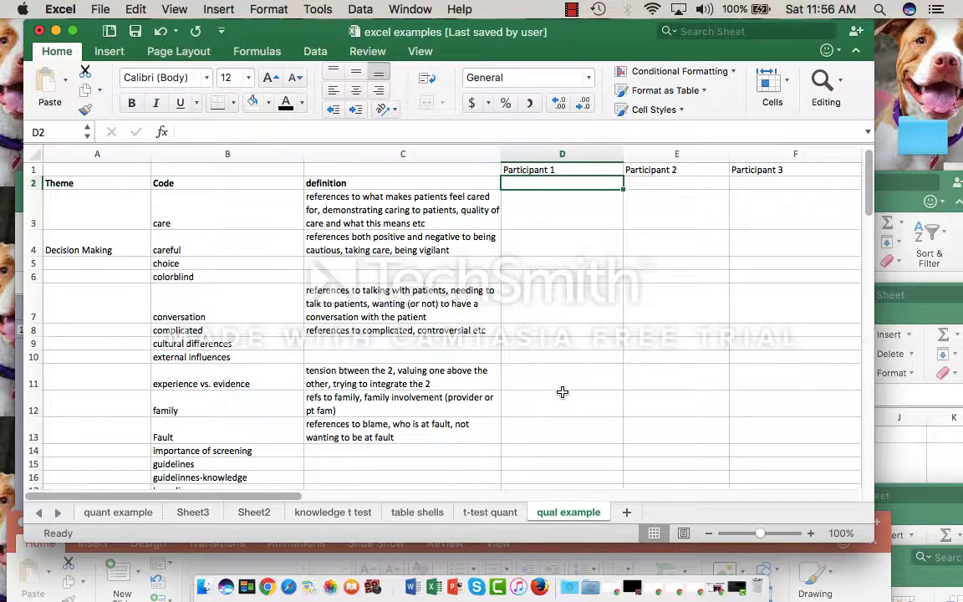
left_click(539, 197)
mouse_move(587, 37)
left_mouse_down()
mouse_move(559, 600)
mouse_move(584, 148)
mouse_move(563, 17)
mouse_move(574, 38)
left_mouse_up()
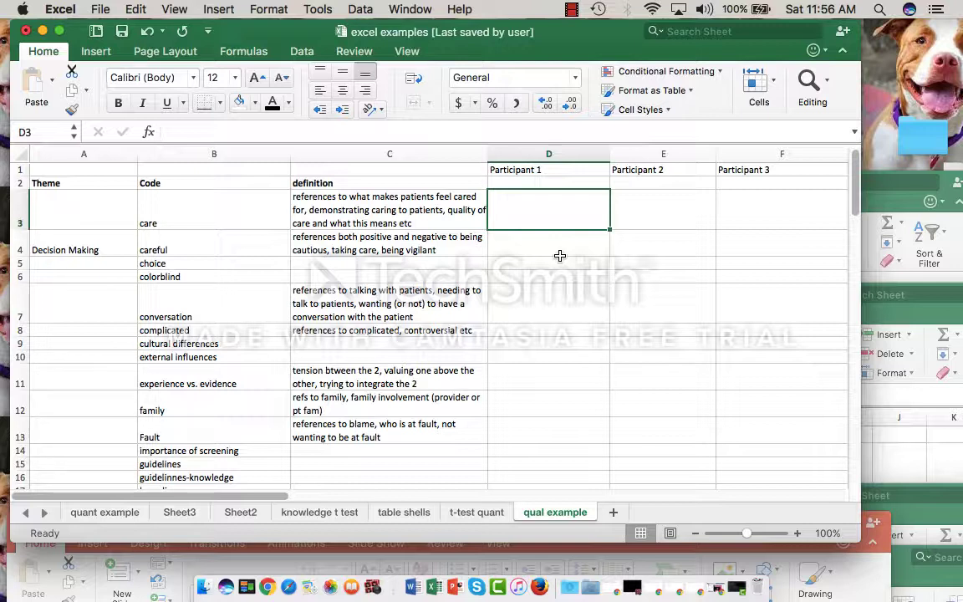
left_click(43, 32)
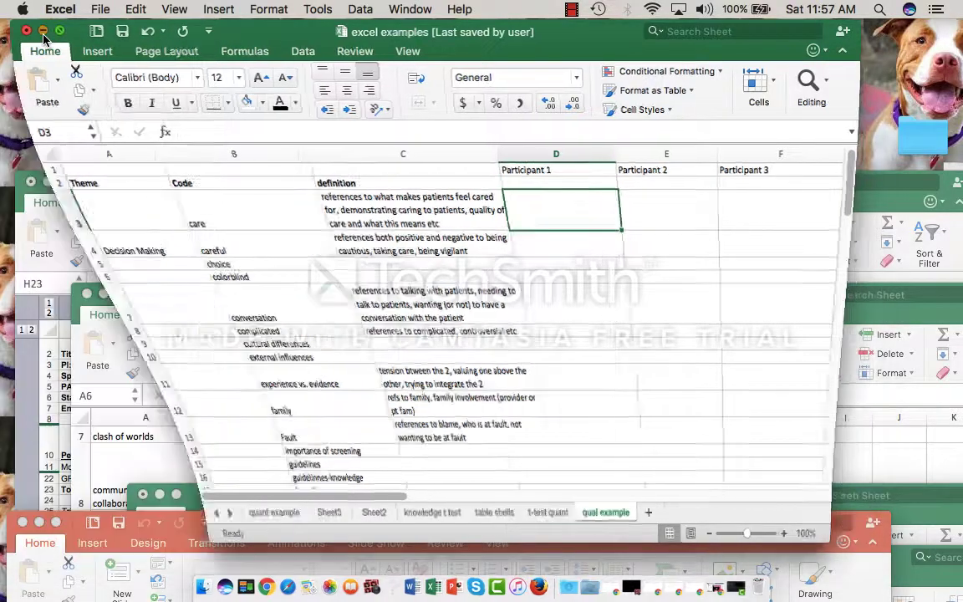
Step: Switch to the codebook workbook and go to the key informant label in its header row (B3)
left_click(642, 303)
double_click(636, 301)
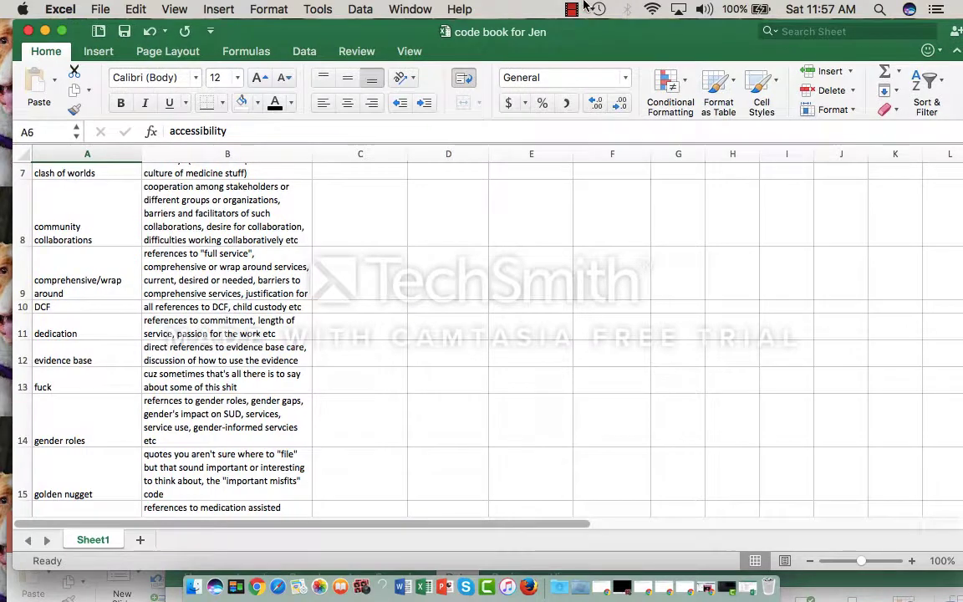
scroll(159, 368, "up", 5)
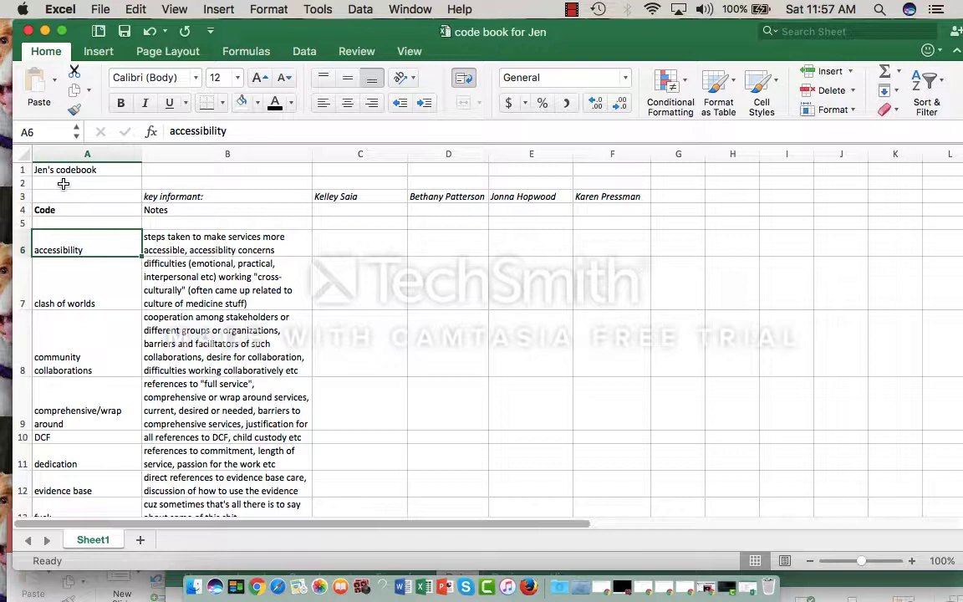
left_click(63, 183)
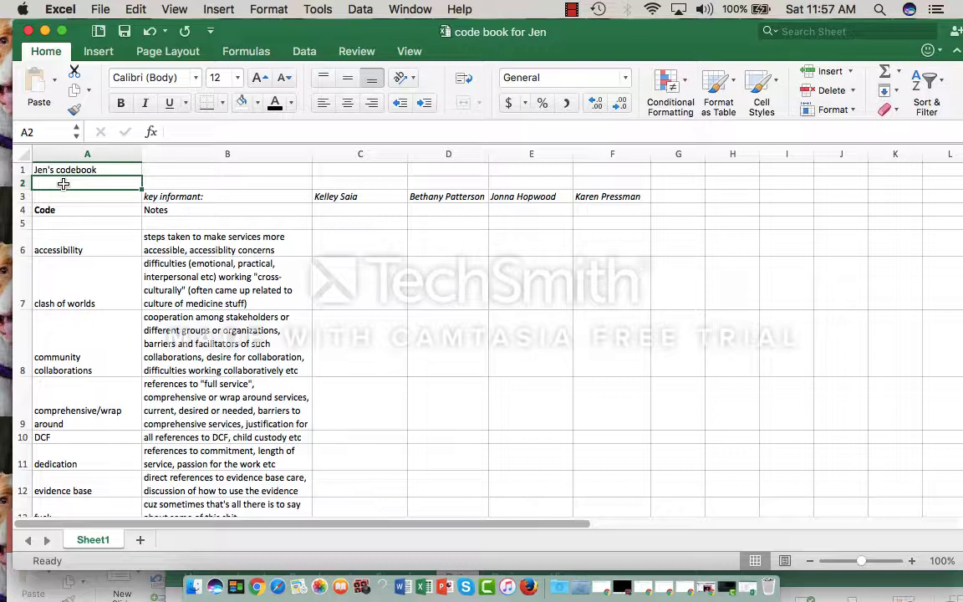
key("Down")
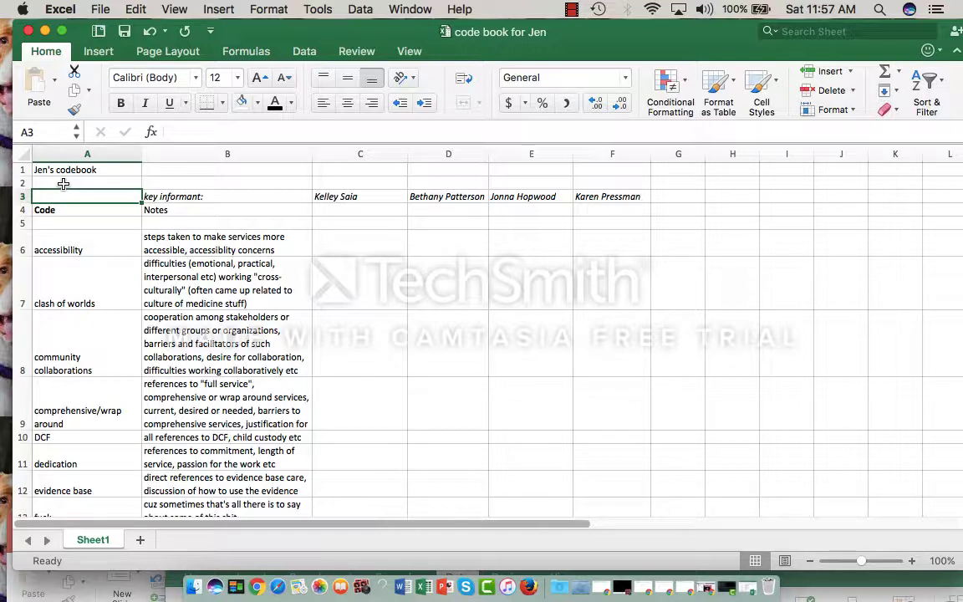
key("Right")
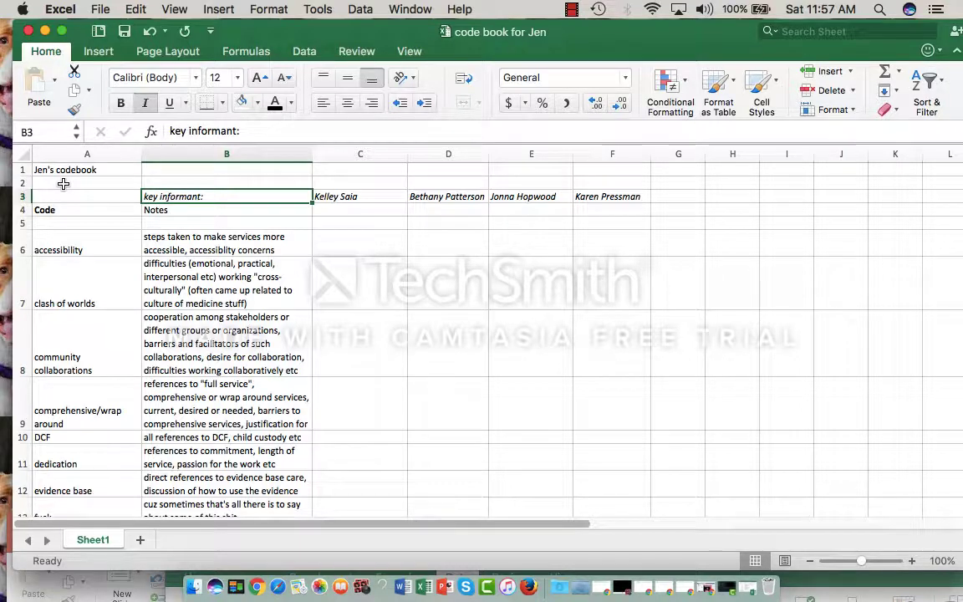
Step: Look over the key informant column headings in row 3, from column C to column F
key("Right")
key("Right")
key("Right")
key("Right")
key("Left")
key("Left")
key("Left")
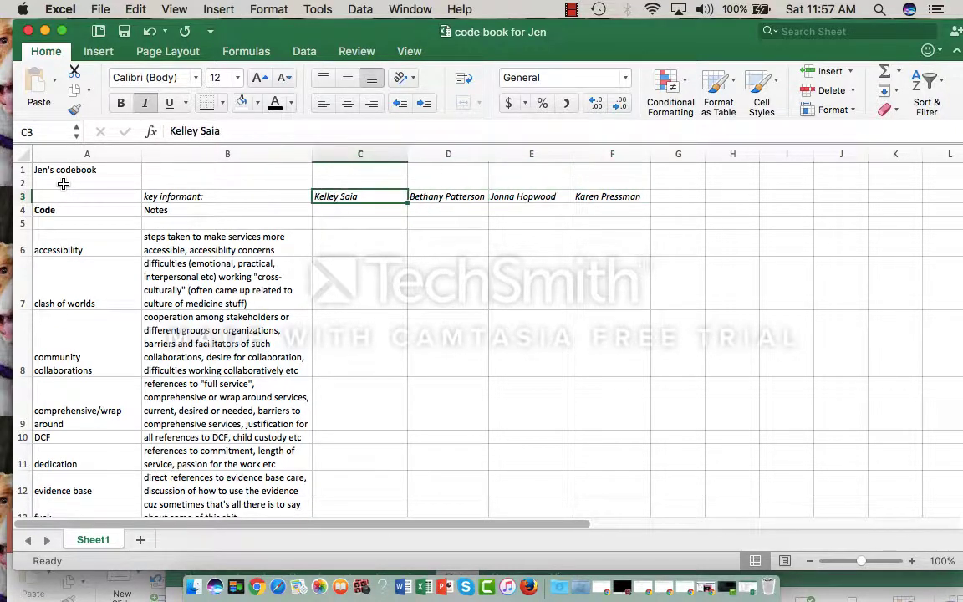
key("Left")
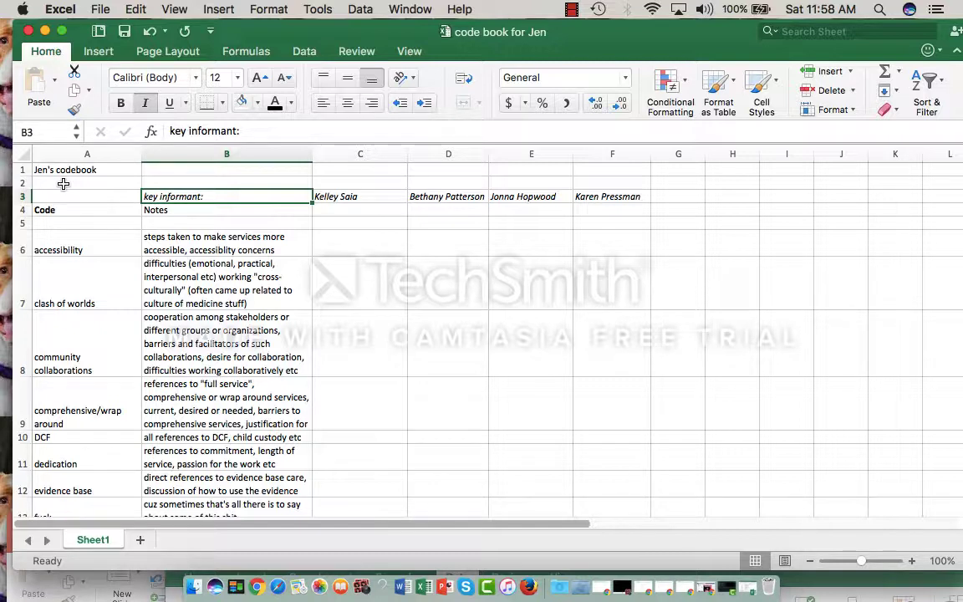
key("Right")
key("Right")
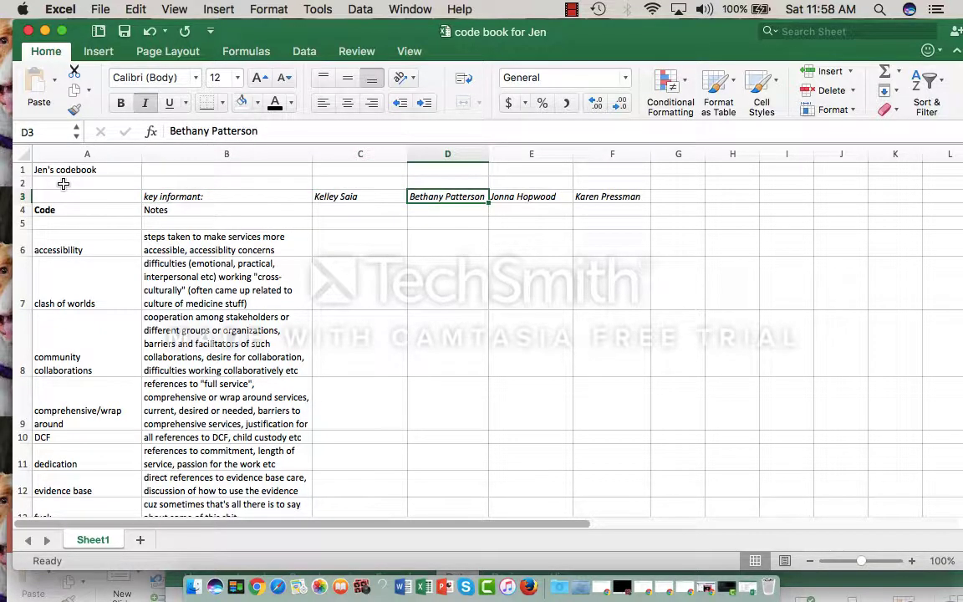
key("Left")
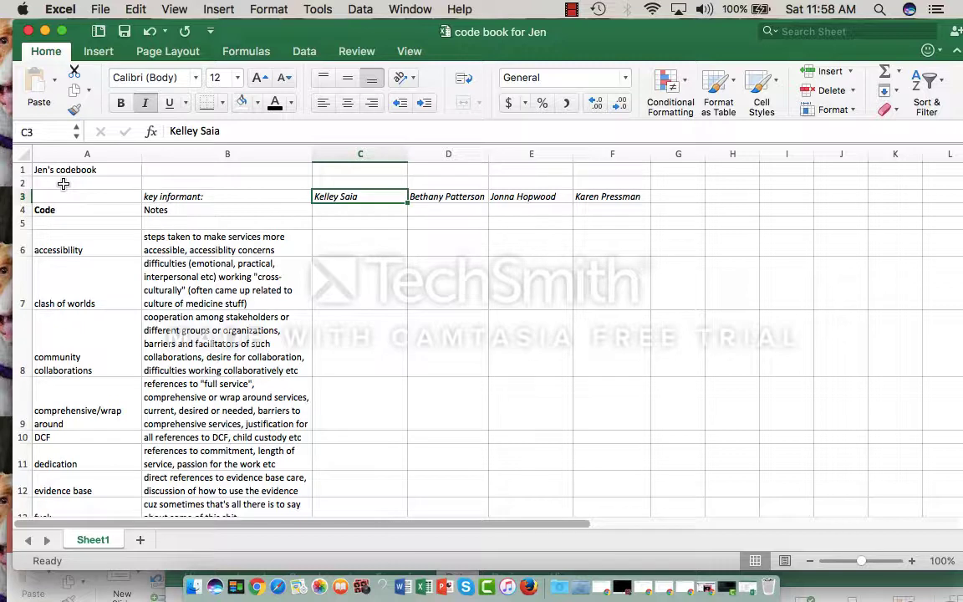
Step: Examine the accessibility code, its notes and its empty cell under the first key informant in row 6
key("Down")
key("Down")
key("Down")
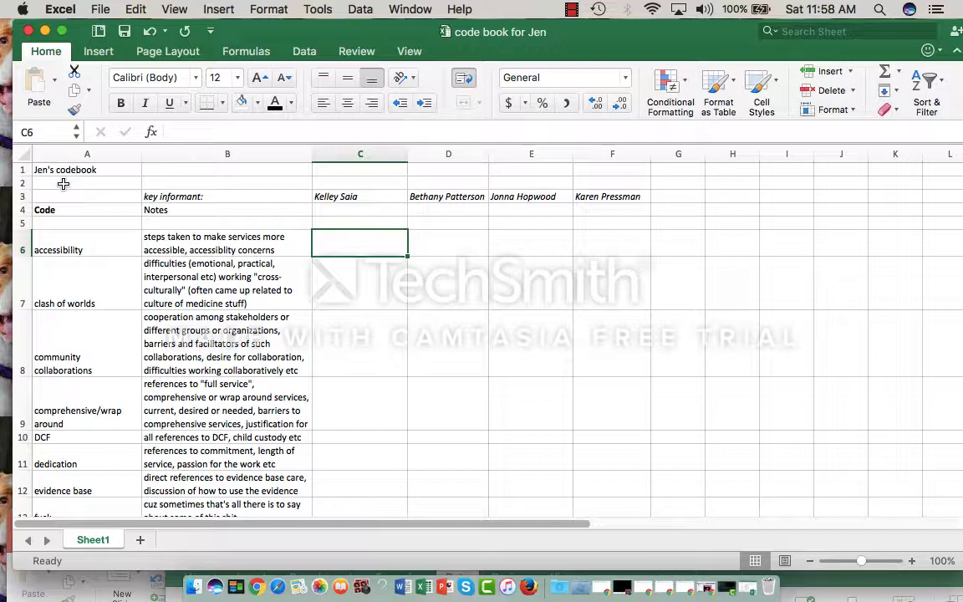
key("Down")
key("Down")
key("Up")
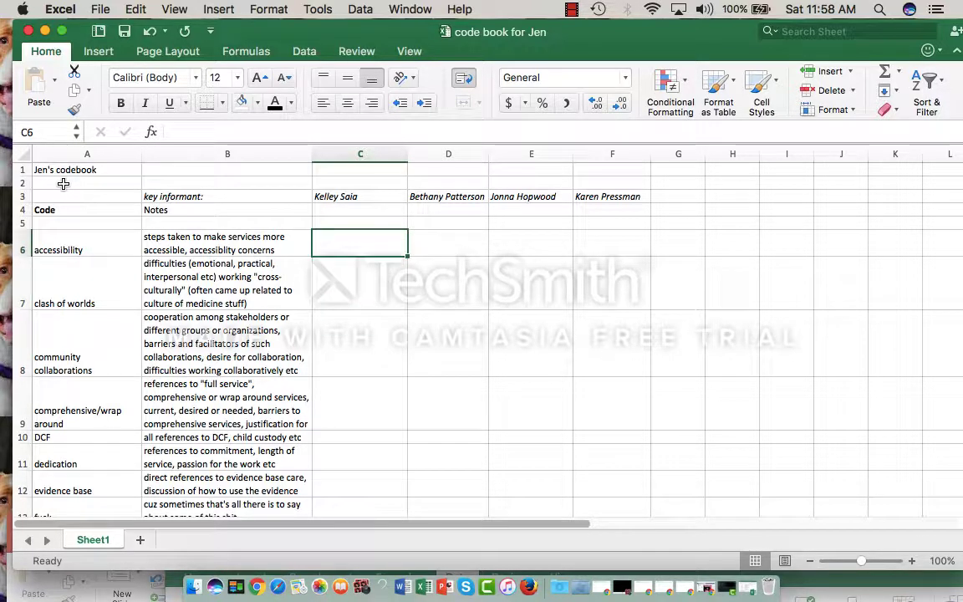
key("Left")
key("Left")
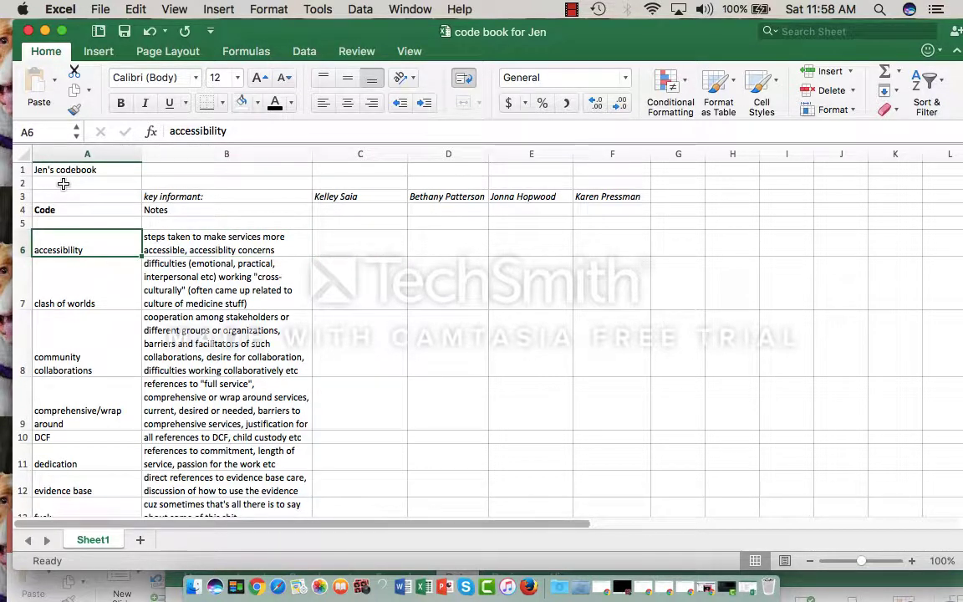
key("Right")
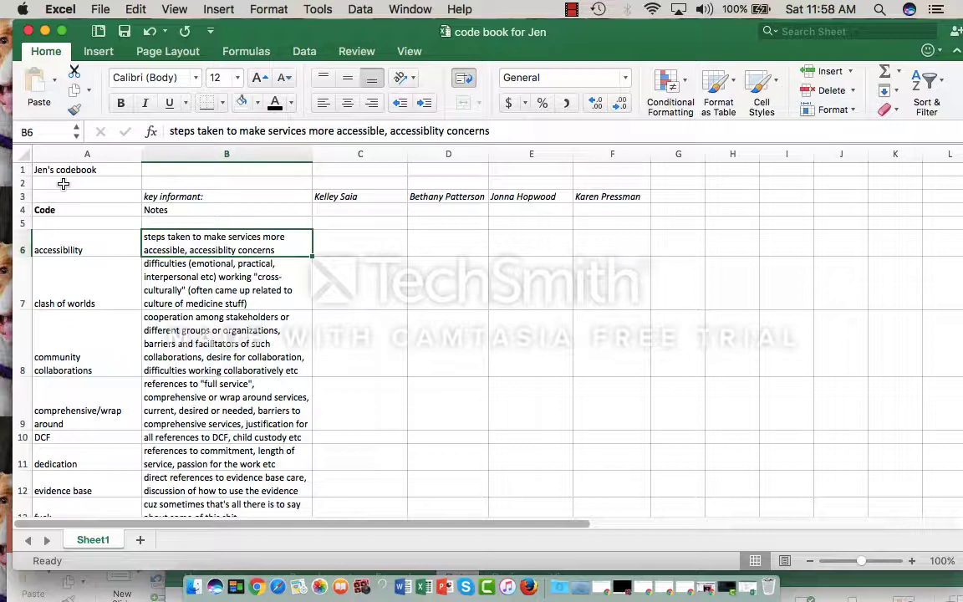
left_click(345, 199)
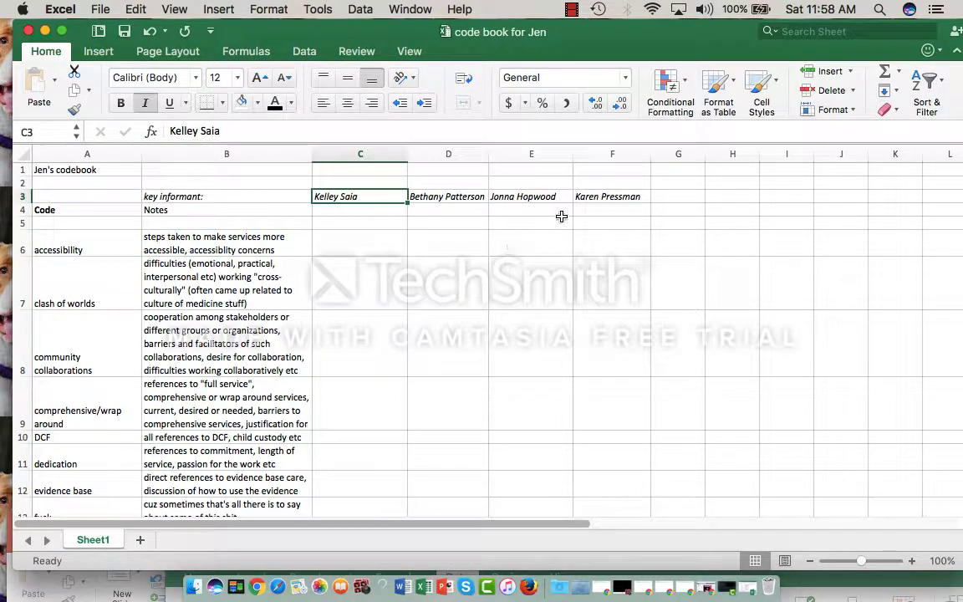
Step: Examine the codes in column A from clash of worlds (A7) down to mom vs. baby (A18)
left_click(195, 277)
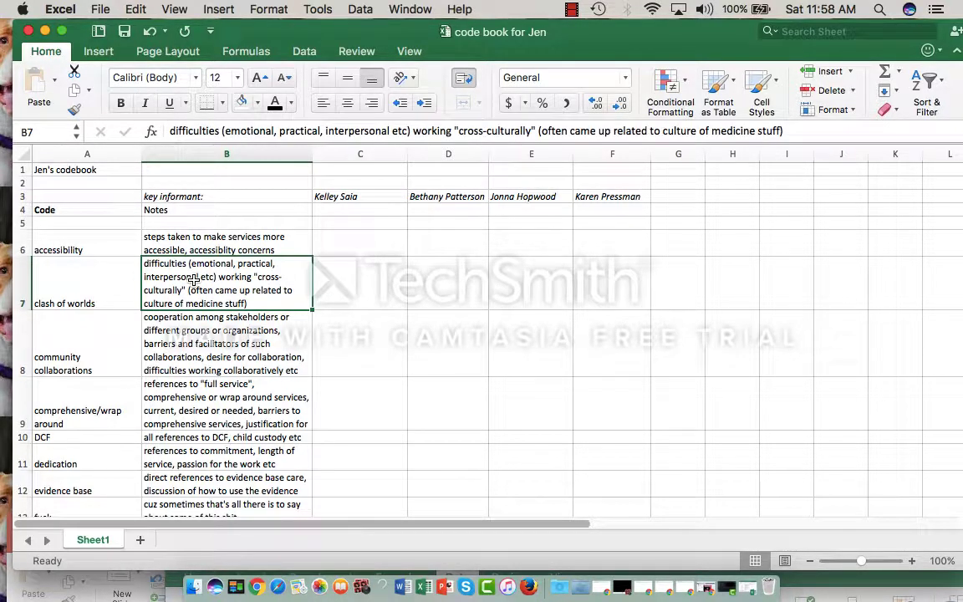
key("Left")
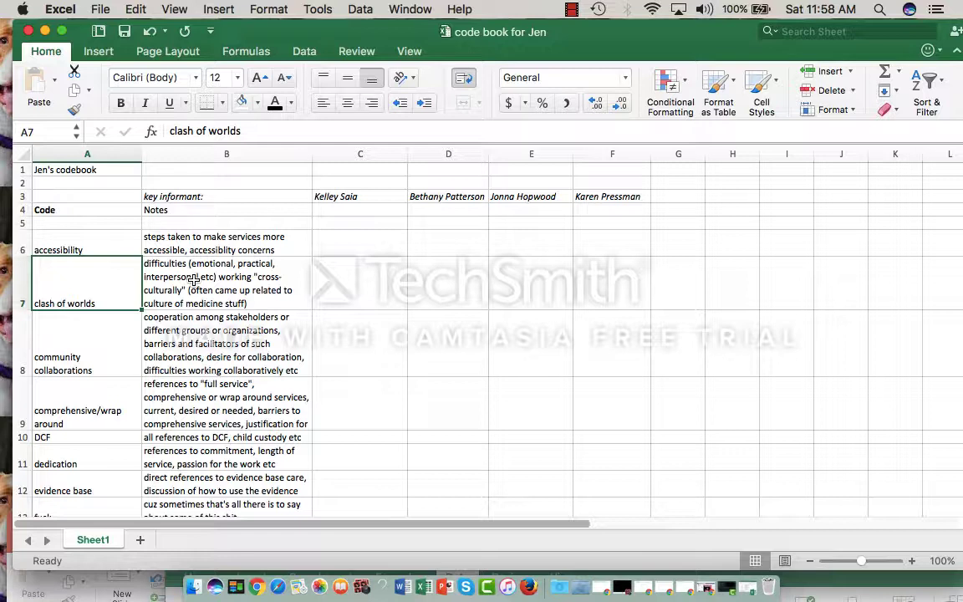
key("Down")
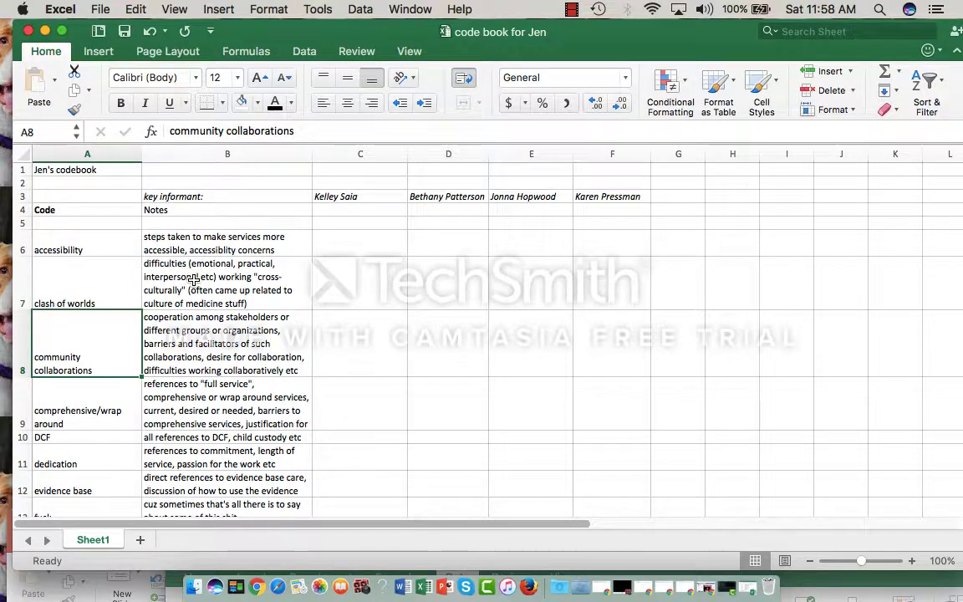
key("Down")
key("Down")
key("Down")
key("Down")
key("Down")
key("Down")
key("Down")
key("Down")
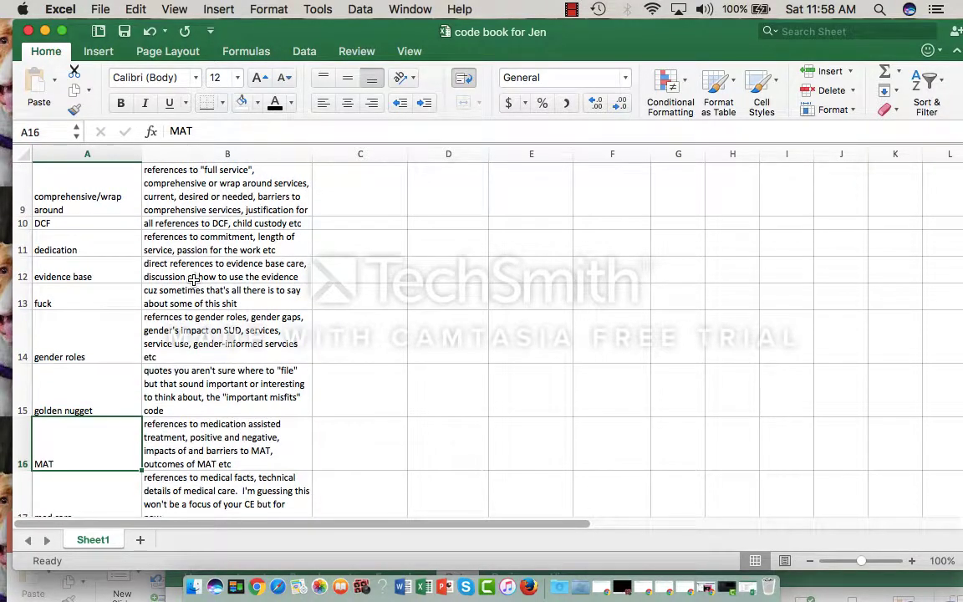
key("Down")
key("Down")
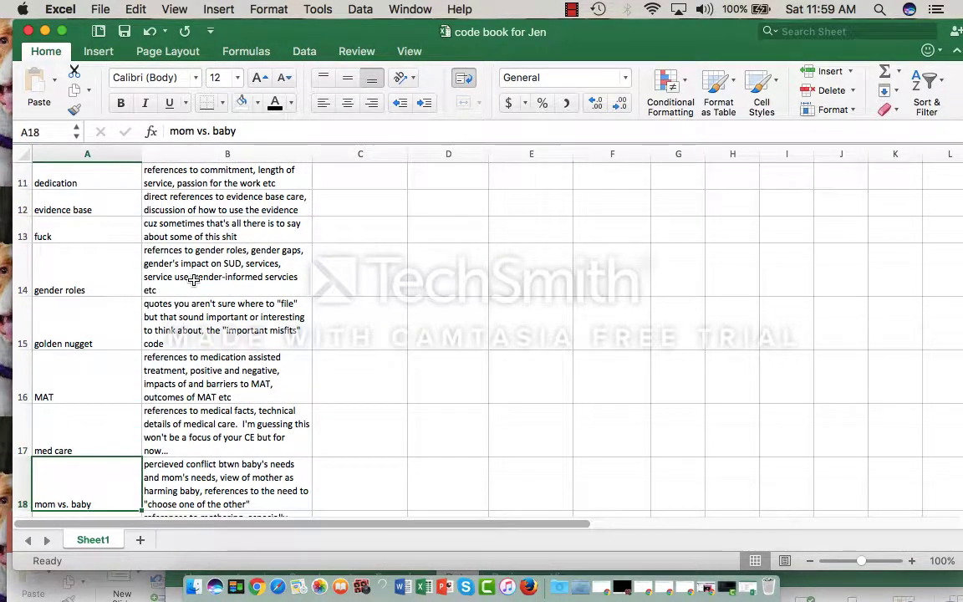
Step: Go back to the code in A13 and review the codes from there down past trauma (A27)
key("Up")
key("Up")
key("Up")
key("Up")
key("Up")
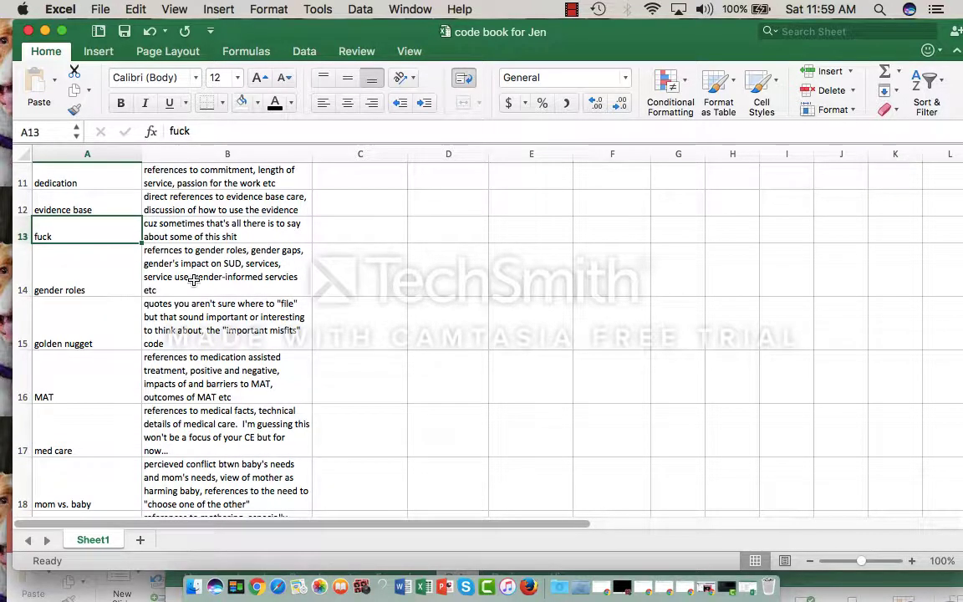
key("Down")
key("Down")
key("Down")
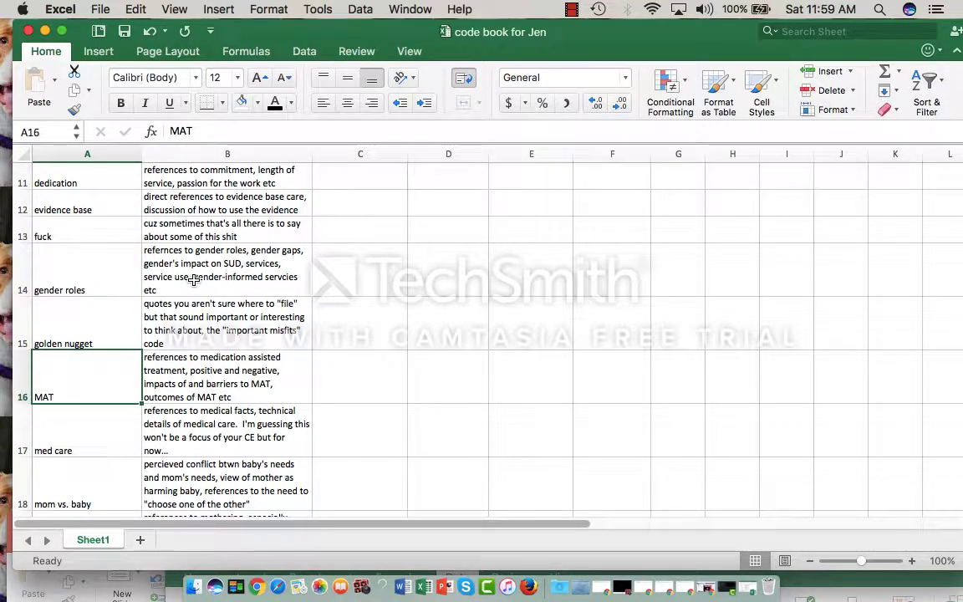
key("Down")
key("Down")
key("Down")
key("Down")
key("Down")
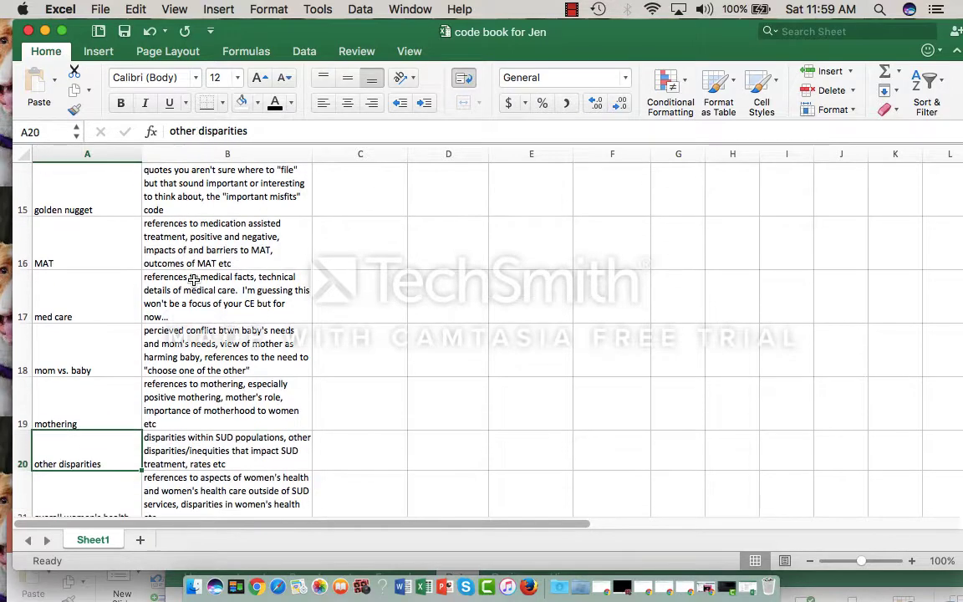
key("Down")
key("Down")
key("Down")
key("Down")
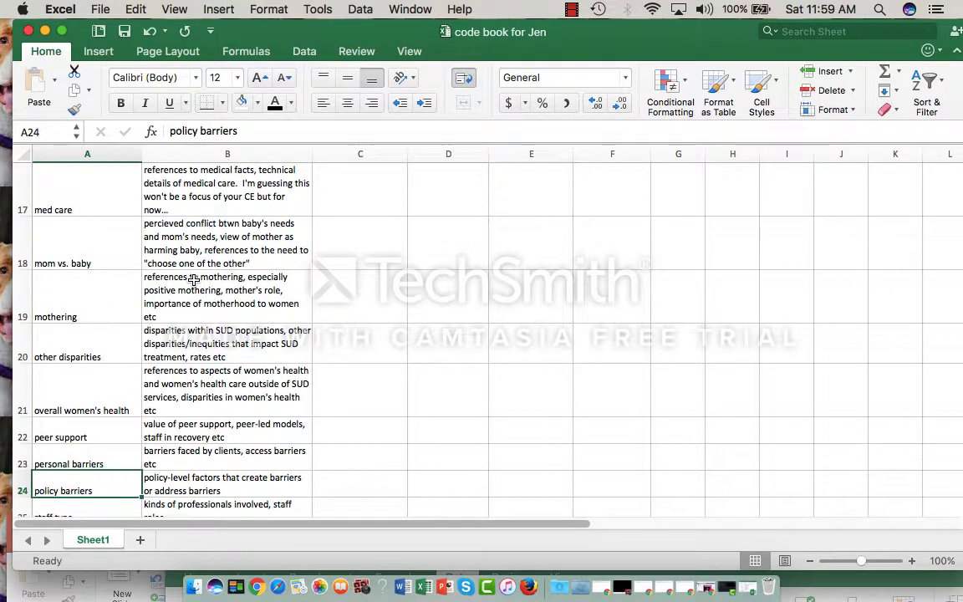
key("Down")
key("Down")
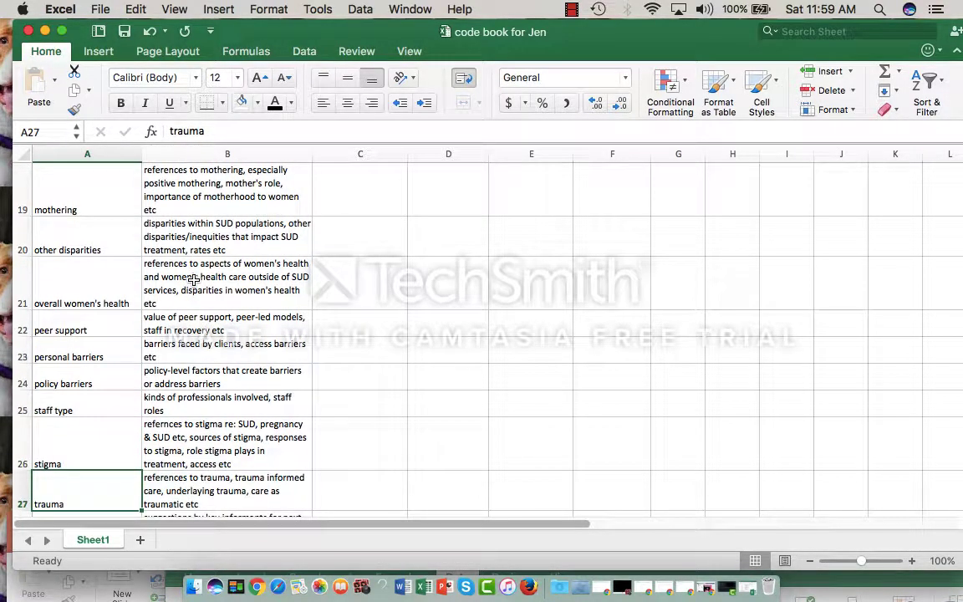
key("Down")
Step: Return to the MAT code (A16) and read the notes for the med care and mom vs. baby codes
key("Up")
key("Up")
key("Up")
key("Up")
key("Up")
key("Up")
key("Up")
key("Up")
key("Up")
key("Up")
key("Up")
key("Up")
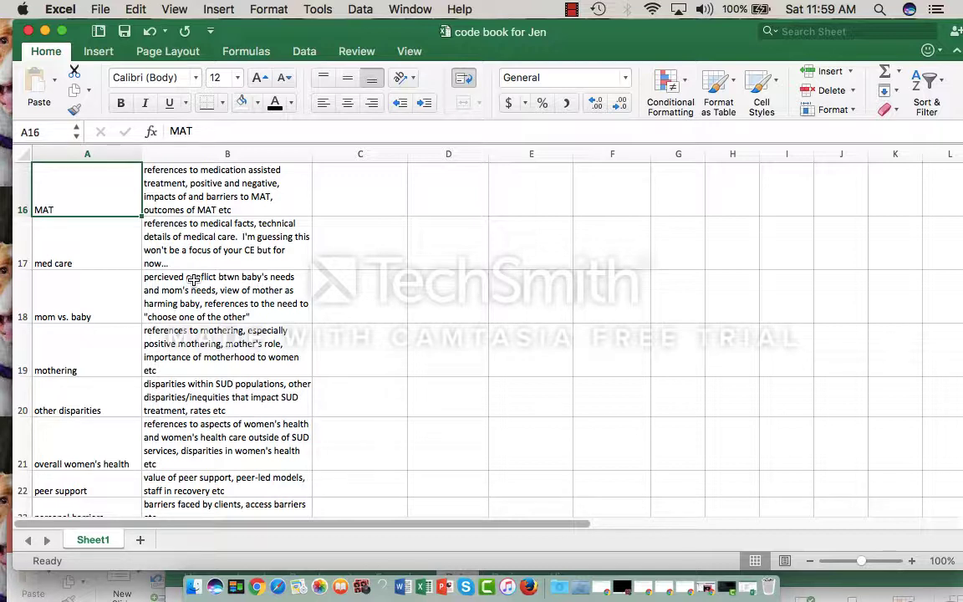
key("Down")
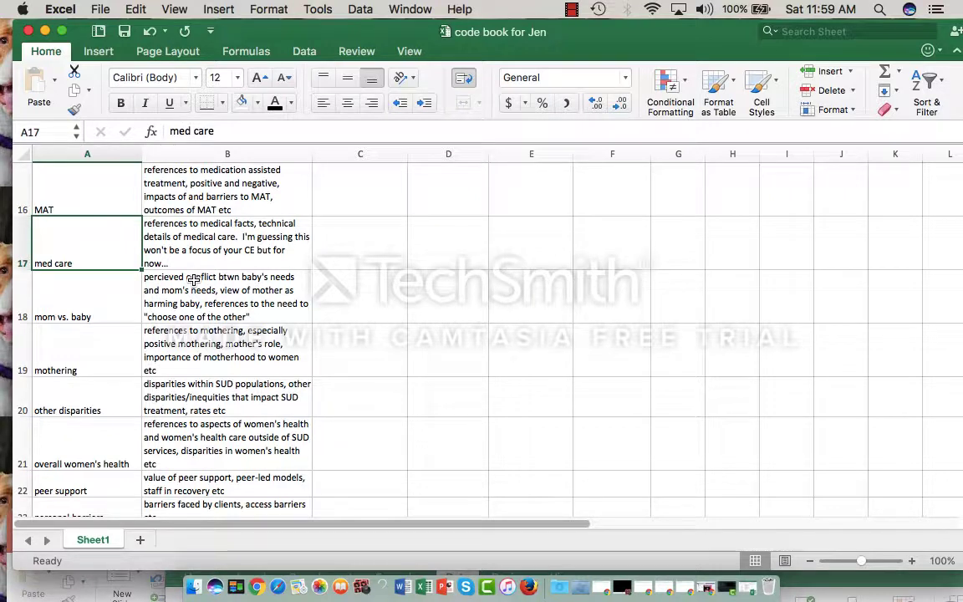
key("Right")
key("Right")
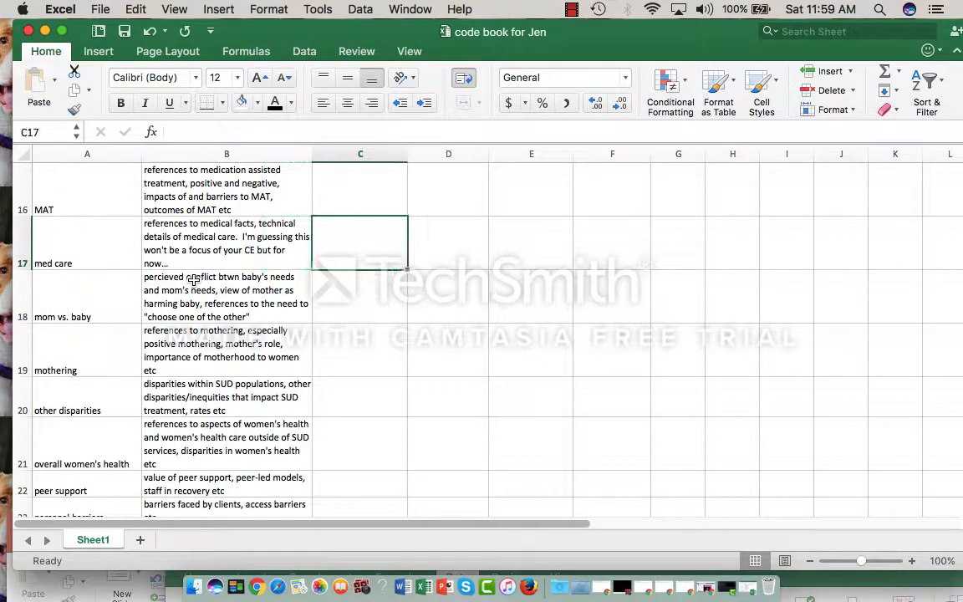
key("Left")
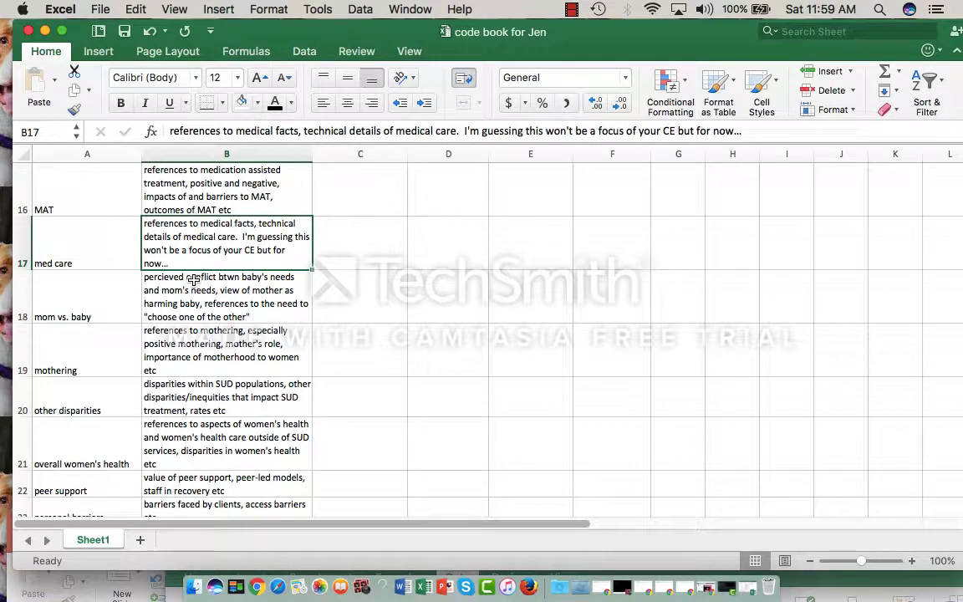
key("Down")
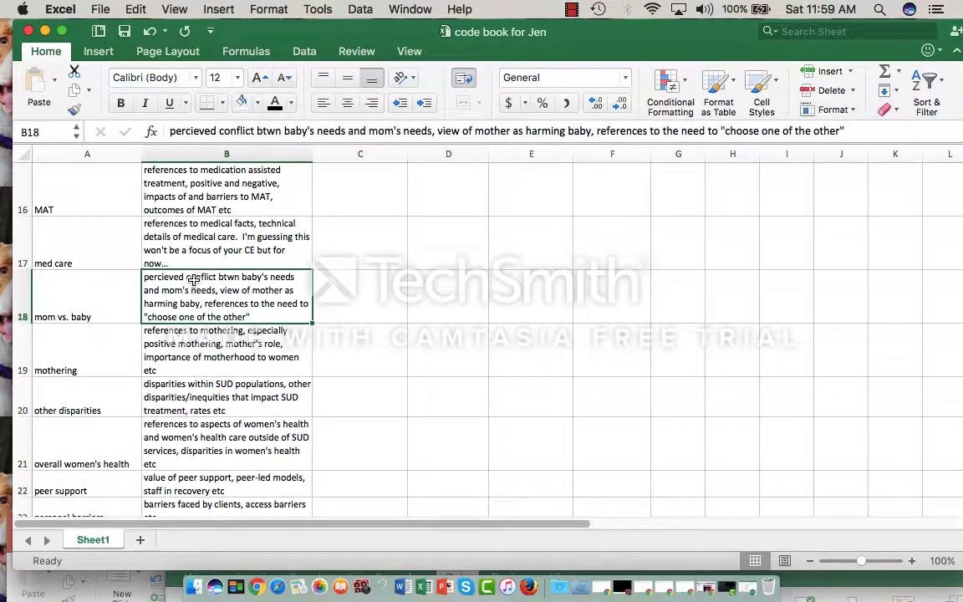
Step: Enter "false dichtomy" for the mom vs. baby code in the first key informant's column (C18)
left_click(60, 299)
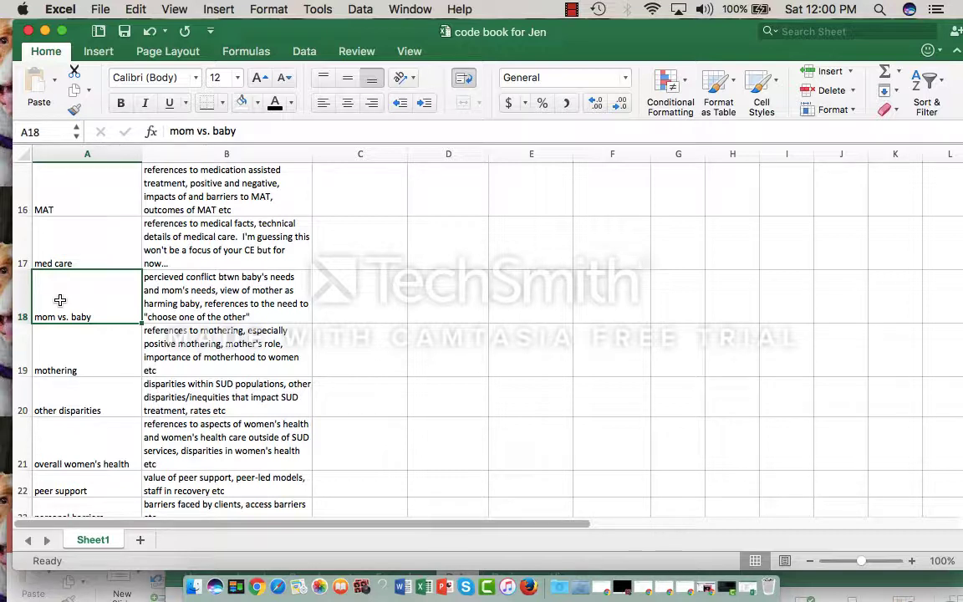
key("Right")
key("Right")
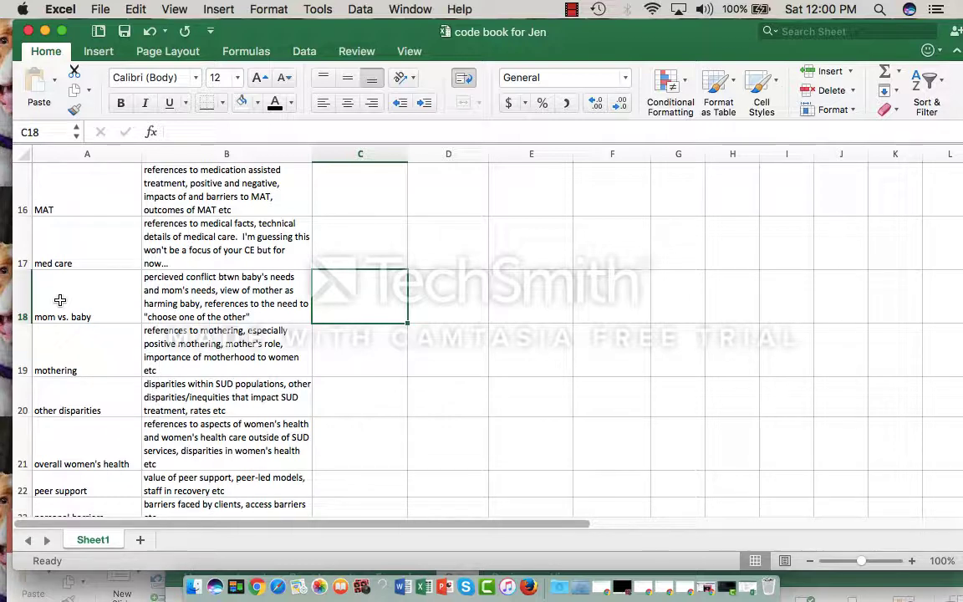
type("false dich")
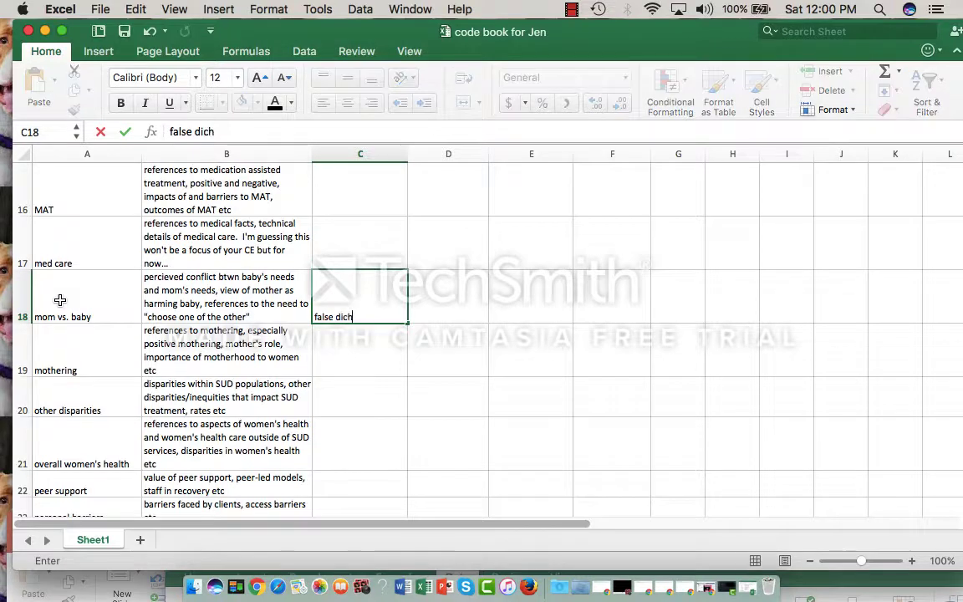
type("tomo")
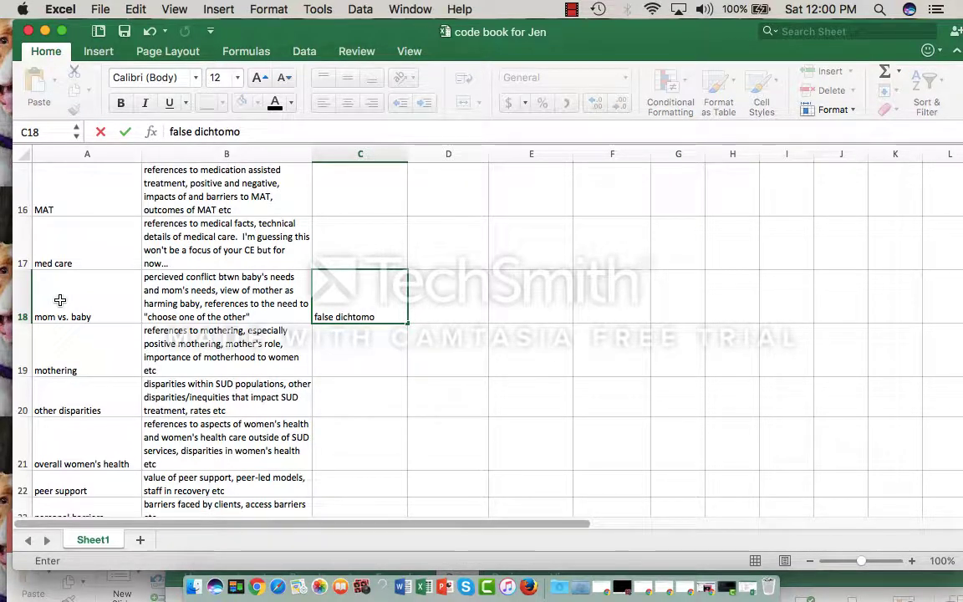
key("BackSpace")
type("y")
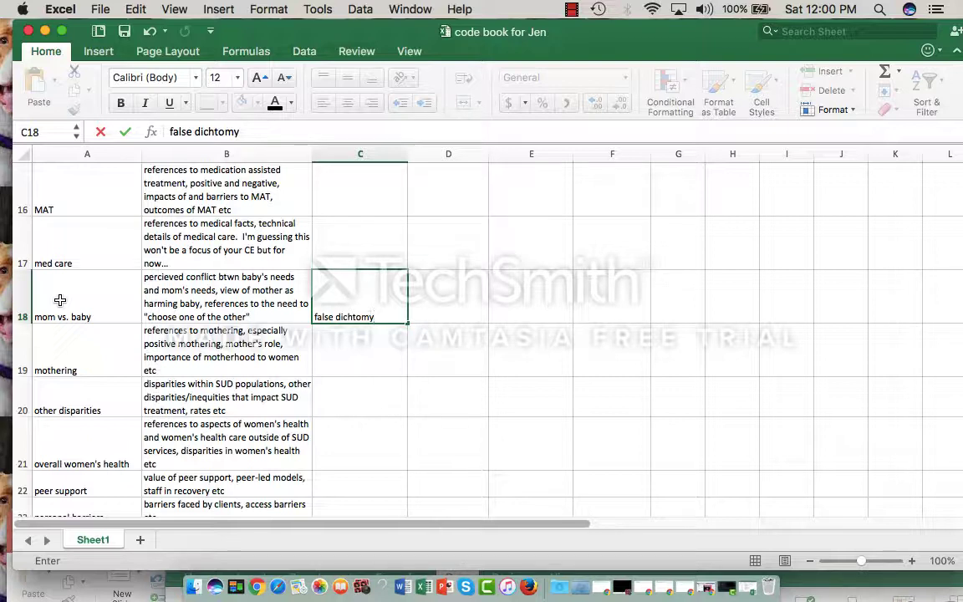
key("Tab")
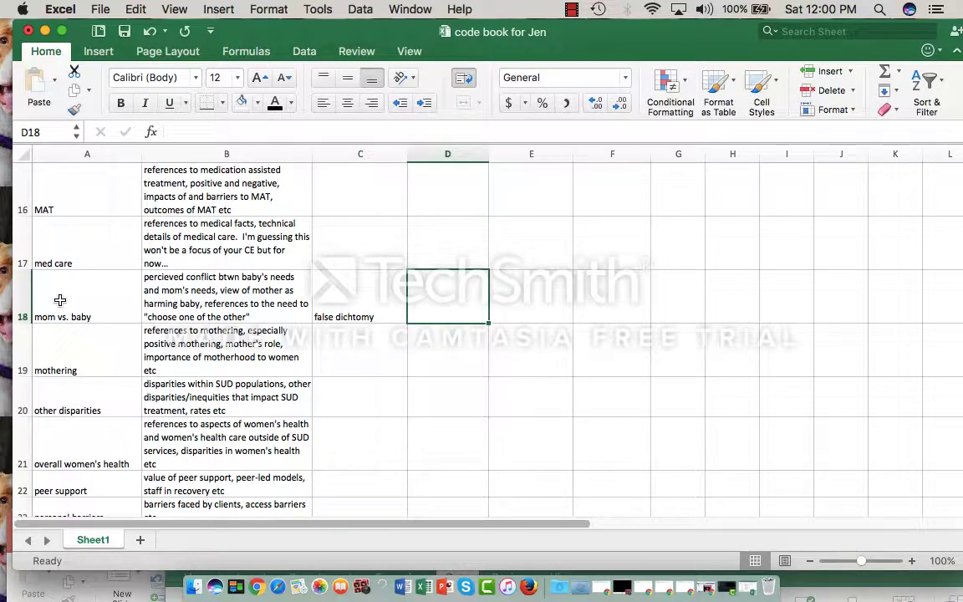
Step: Fill in the mom vs. baby row for the remaining key informants: "ways enforced" (D18), "clients resisting" (E18) and "professionals resisting" (F18)
type("ways")
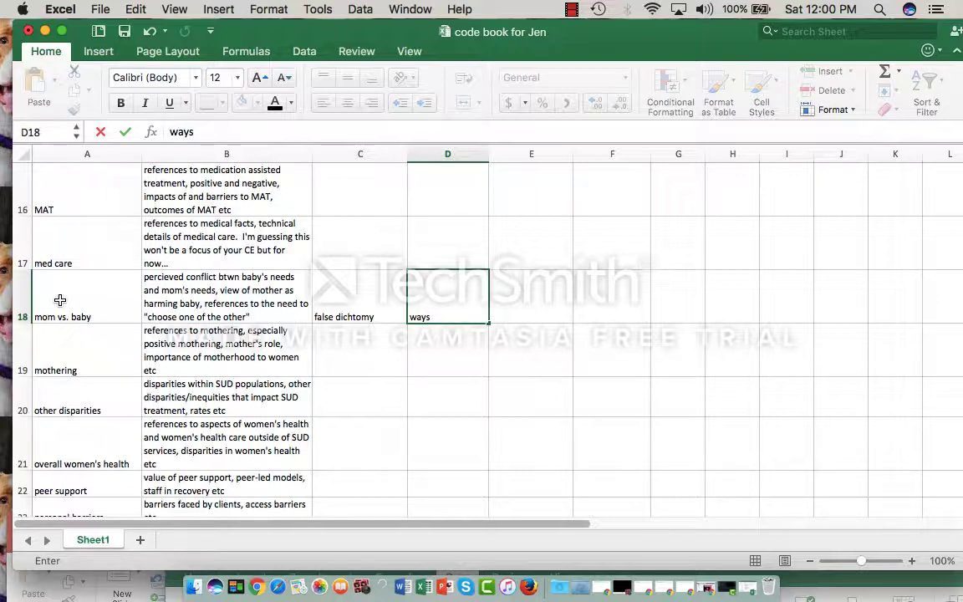
type("enforced")
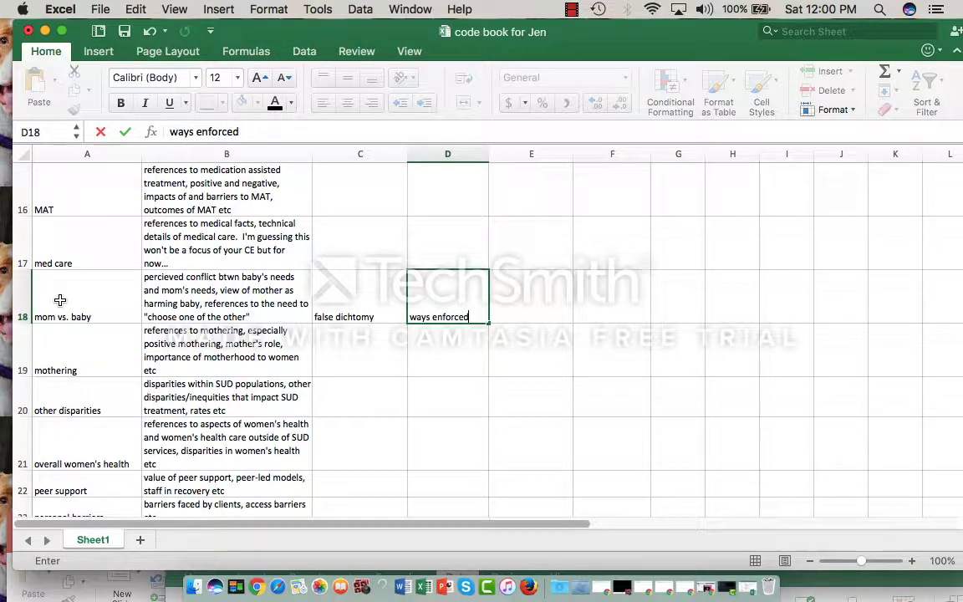
key("Tab")
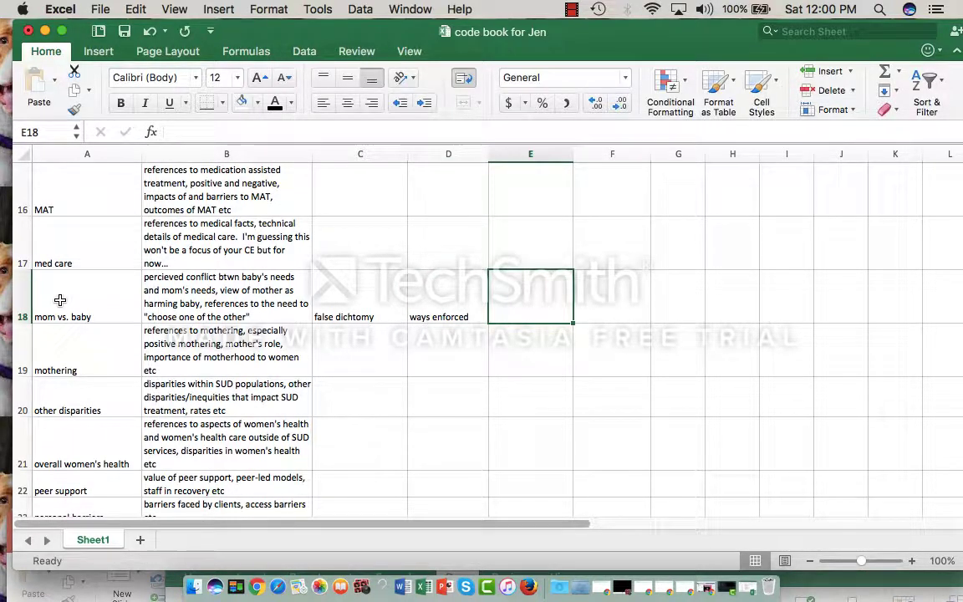
type("r")
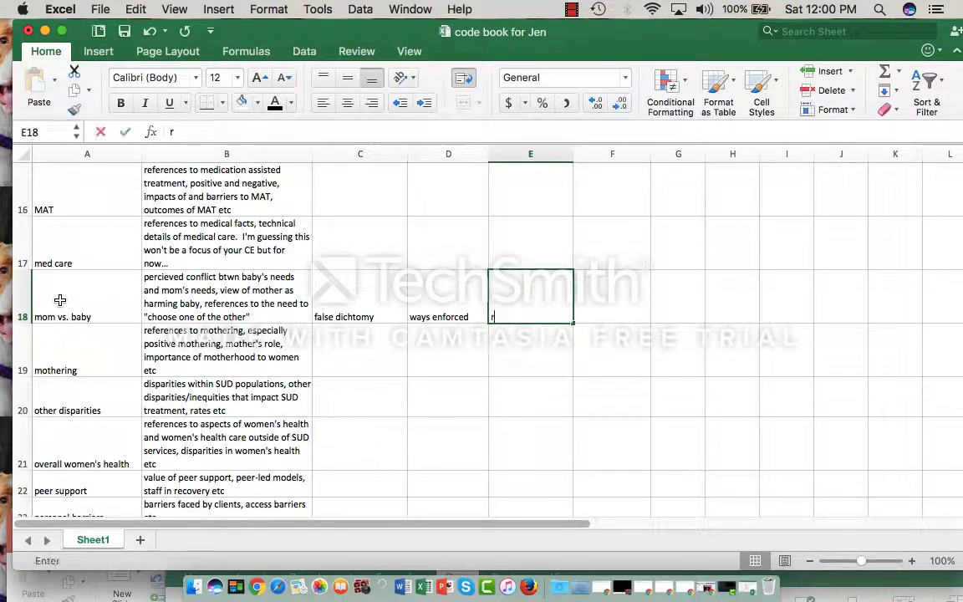
key("BackSpace")
type("clients")
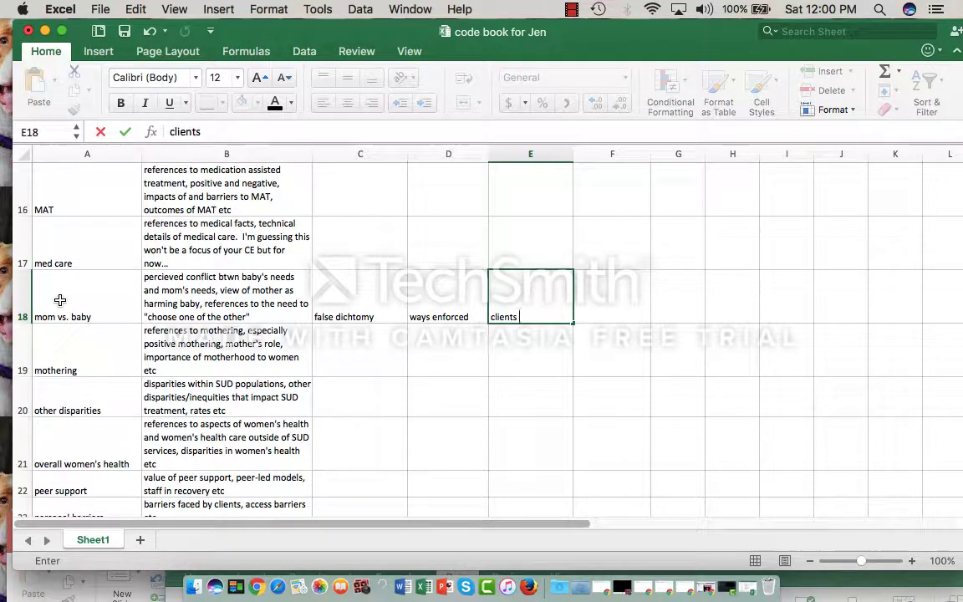
type(" resisting")
key("Tab")
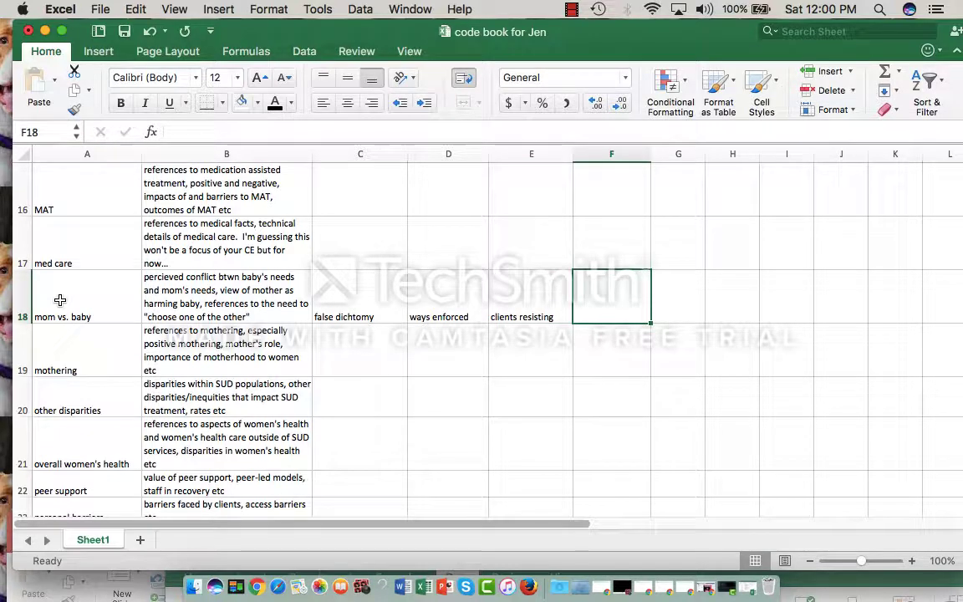
type("professionals resisting")
key("Tab")
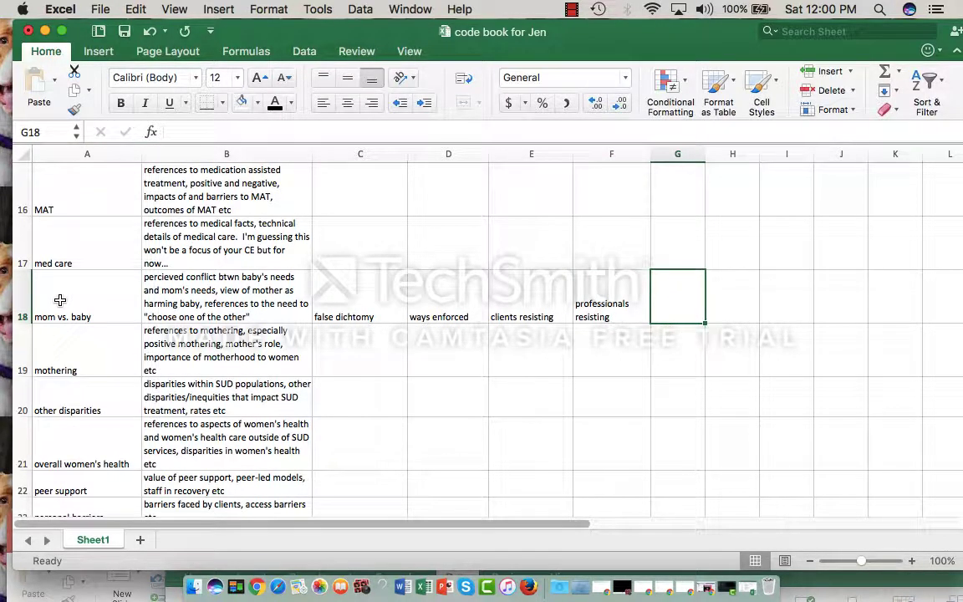
Step: Review the mom vs. baby code (A18), its notes (B18) and the first key informant's entry (C18)
left_click(351, 315)
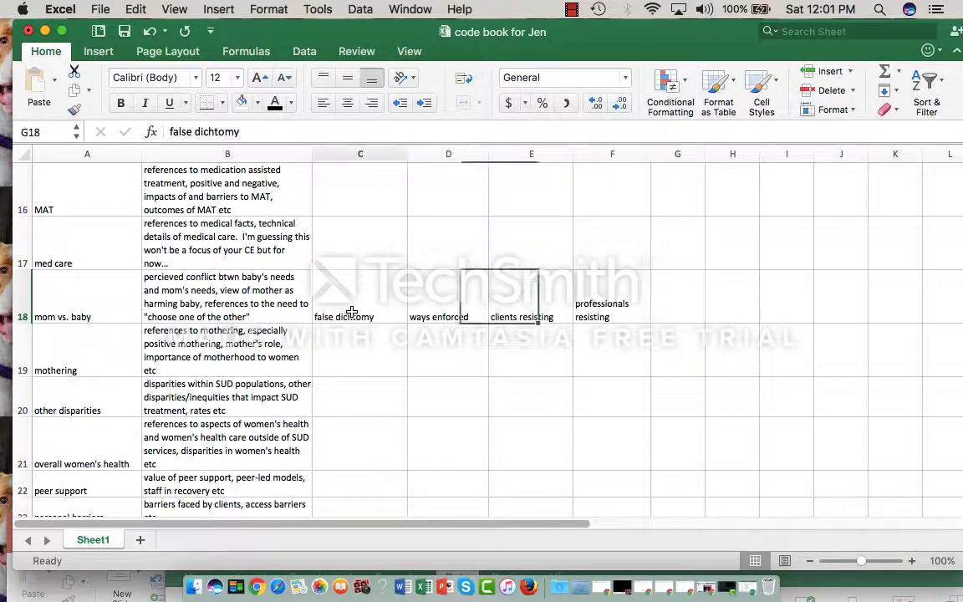
left_click(90, 299)
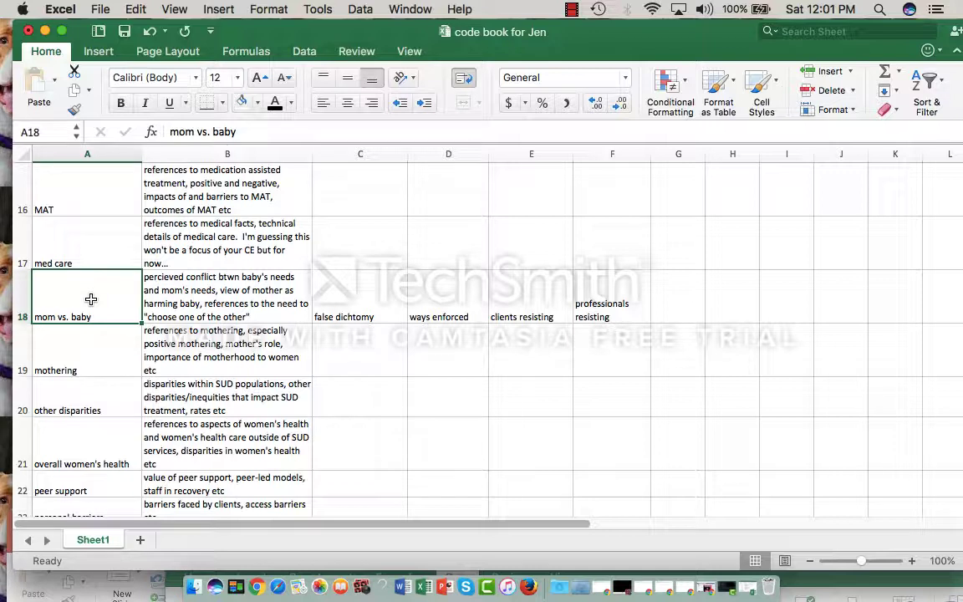
left_click(219, 292)
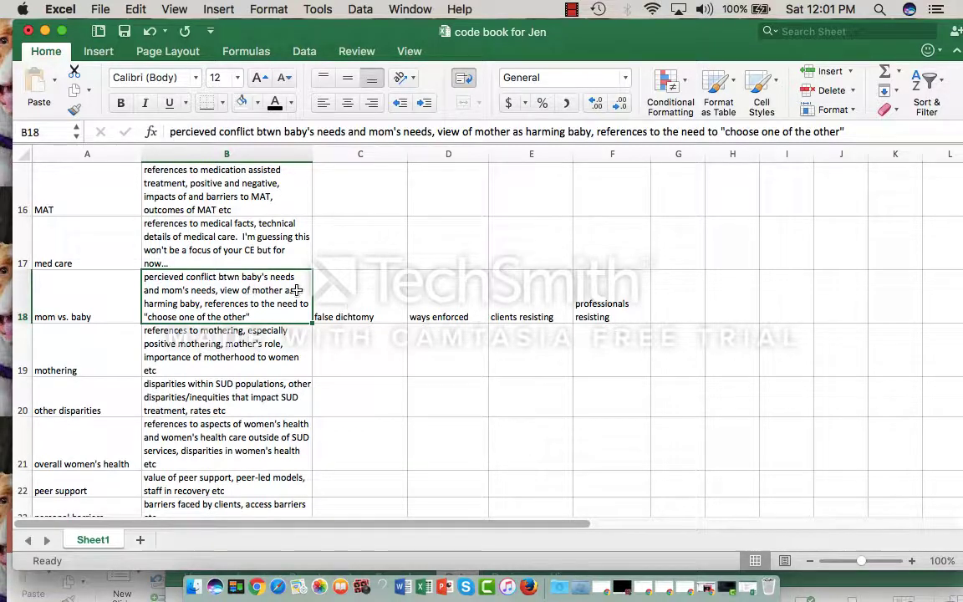
left_click(52, 298)
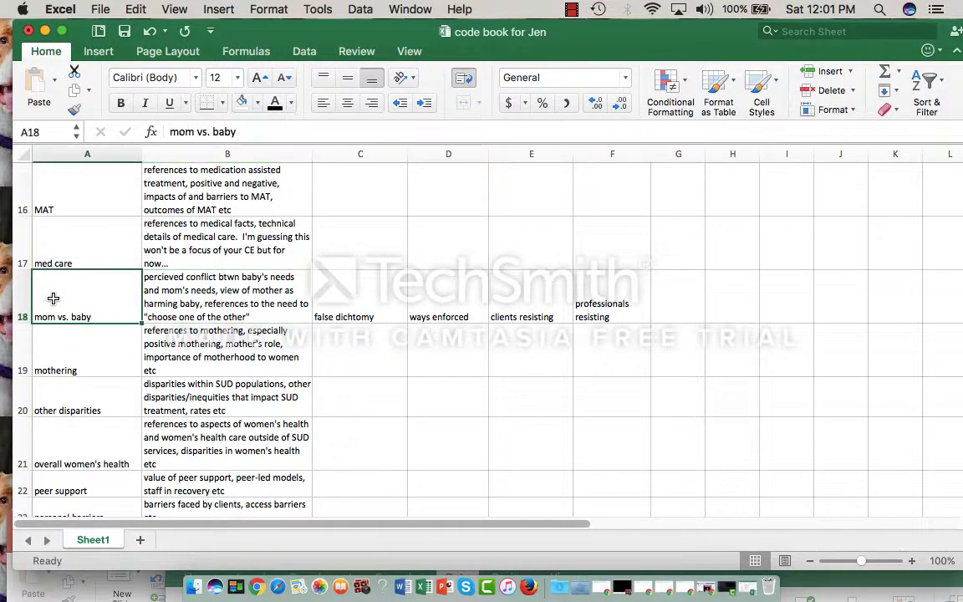
left_click(362, 293)
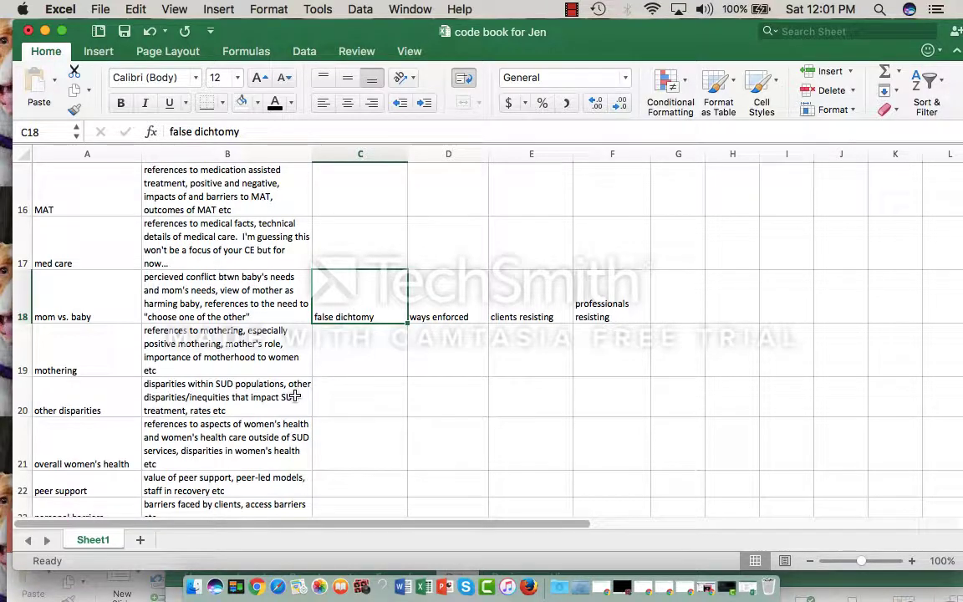
Step: Read the notes for the staff type code (B25), and go back up to the notes for the med care code (B17)
scroll(294, 396, "down", 5)
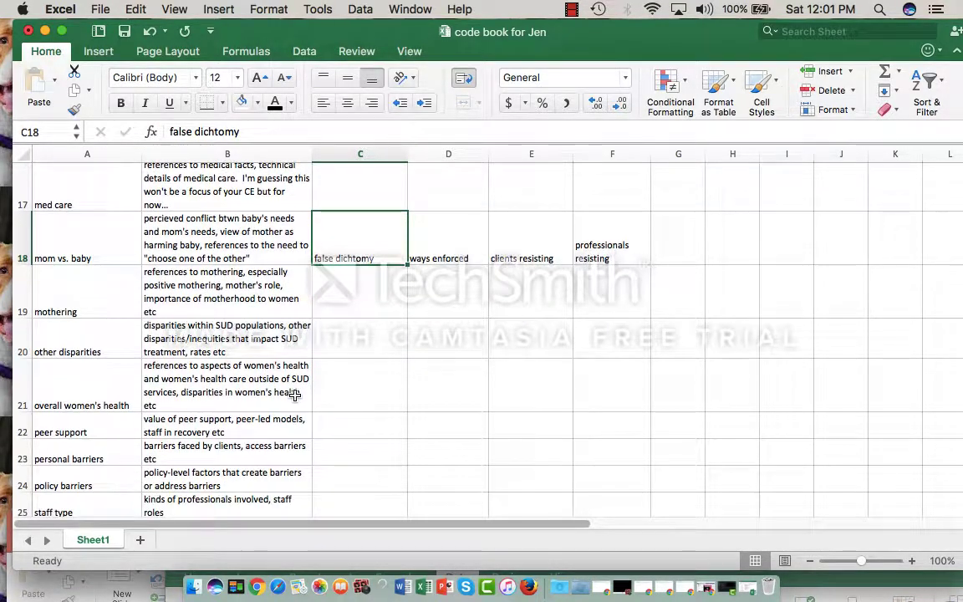
scroll(294, 395, "down", 5)
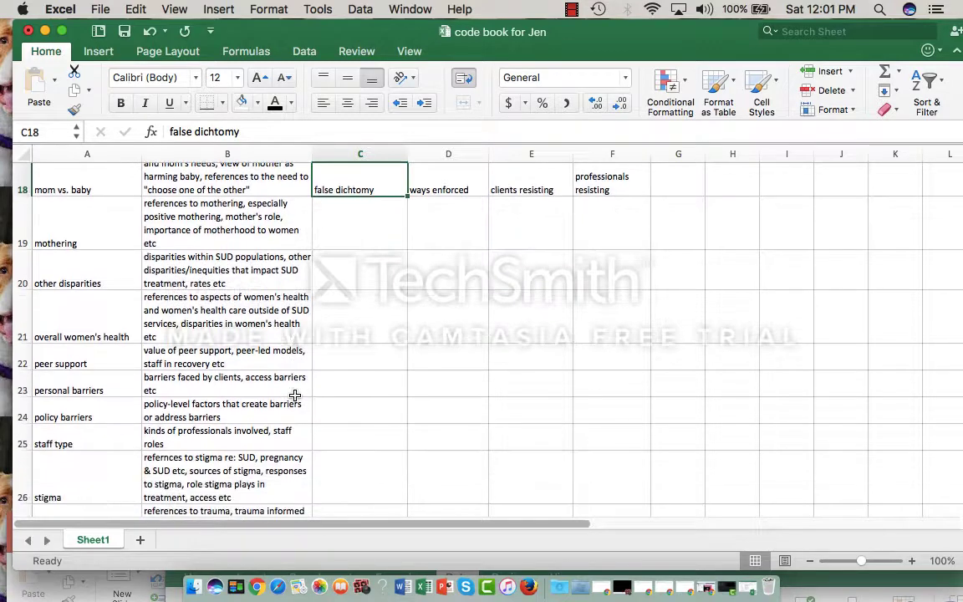
scroll(294, 395, "down", 5)
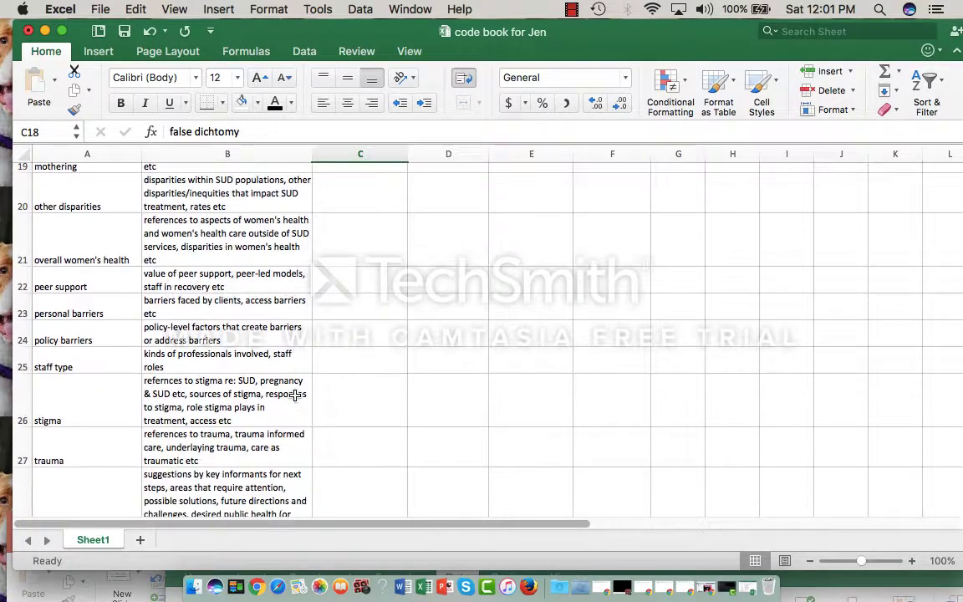
left_click(237, 370)
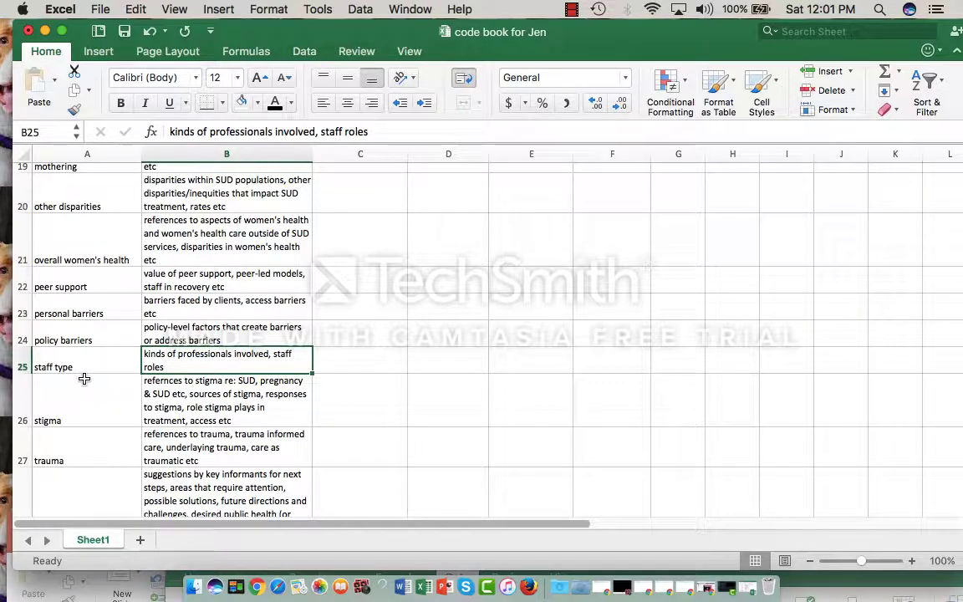
scroll(96, 358, "up", 1)
scroll(100, 358, "down", 1)
scroll(100, 358, "up", 3)
scroll(101, 358, "up", 3)
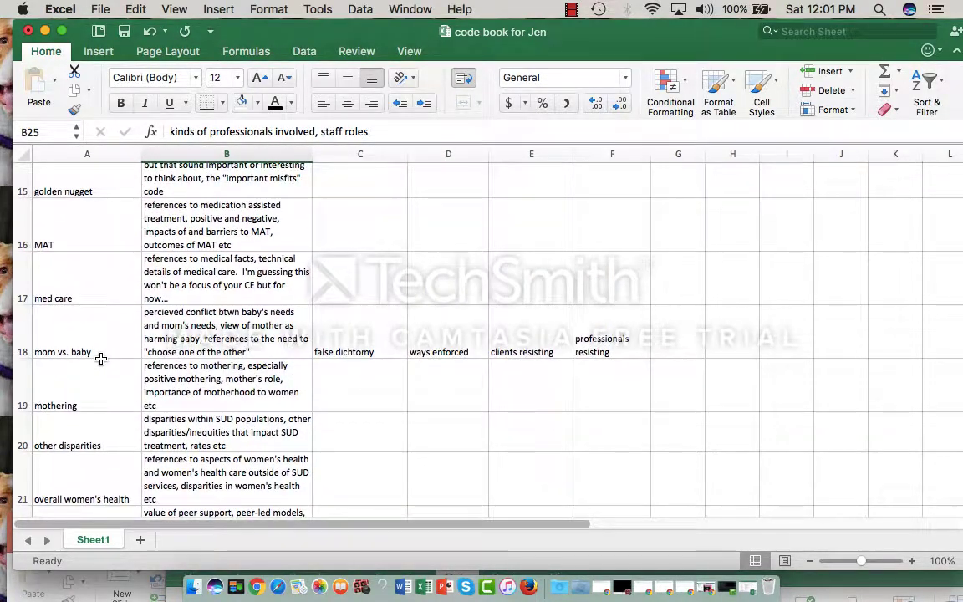
left_click(228, 283)
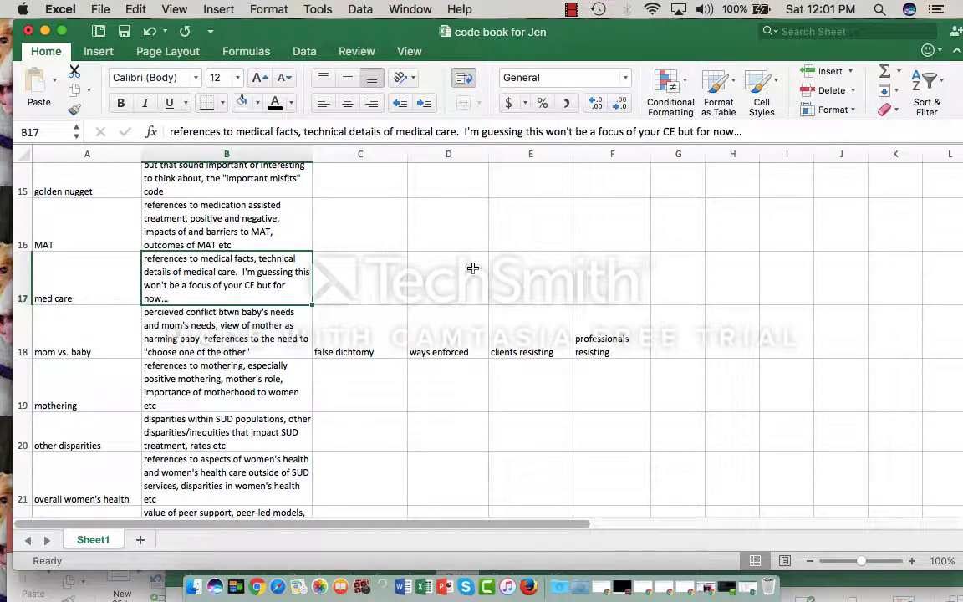
Step: Enter "care types" in G17 and "med care" in H17, in the med care row beyond the key informant columns
left_click(691, 278)
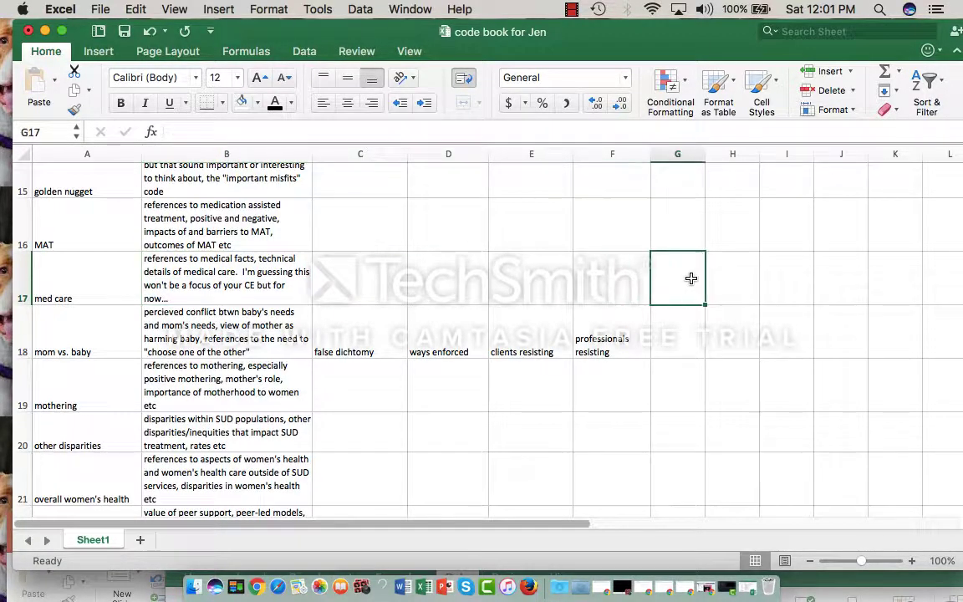
type("care")
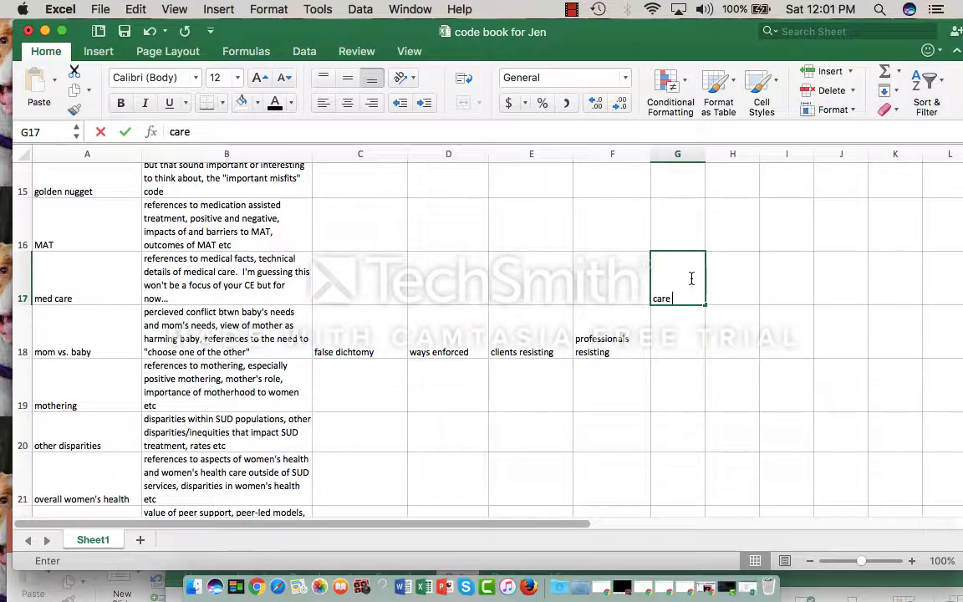
type(" types")
key("Tab")
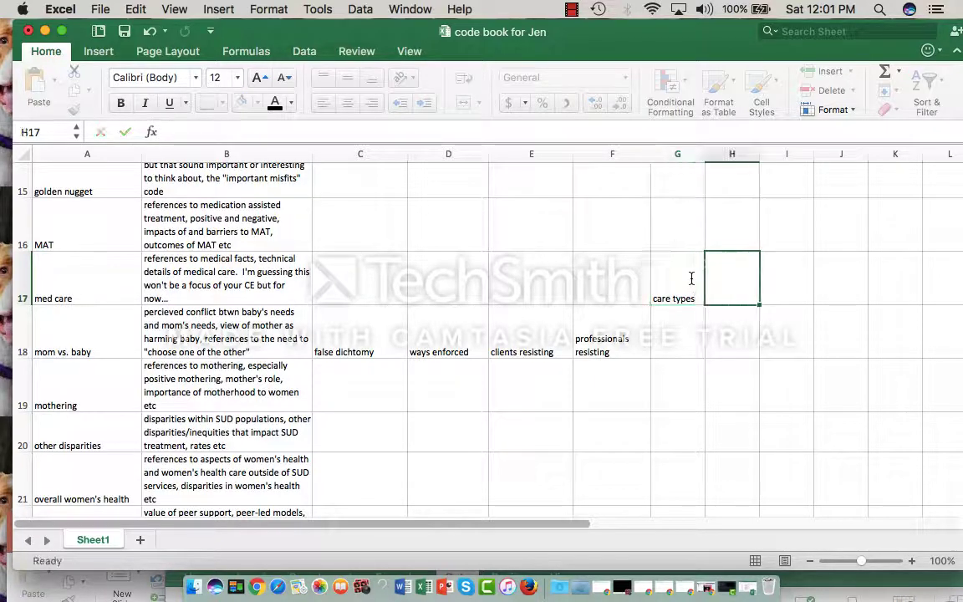
type("med care")
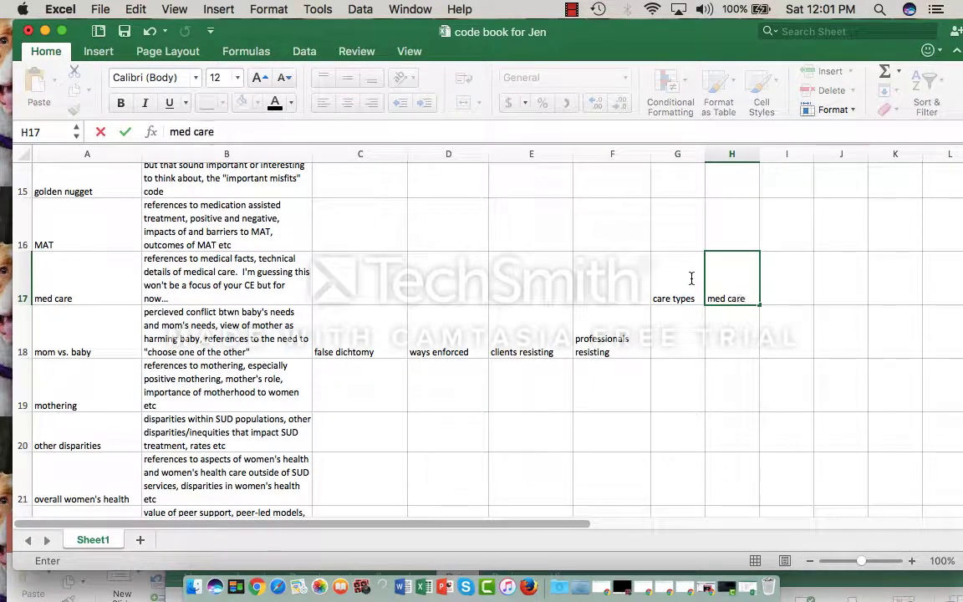
Step: Continue the med care row with "staff type" in I17 and "MAT" in J17
key("Tab")
type("staff")
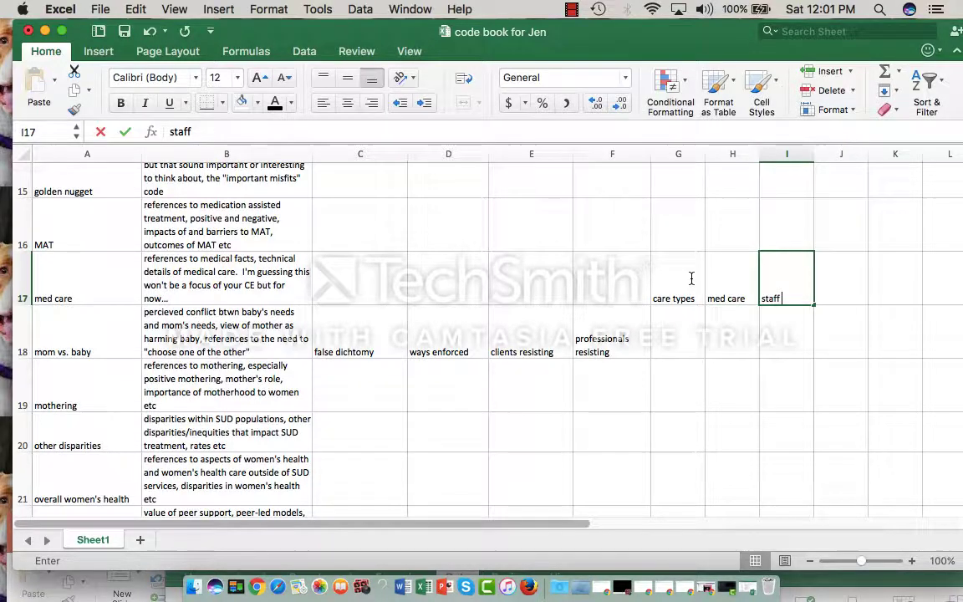
type(" type")
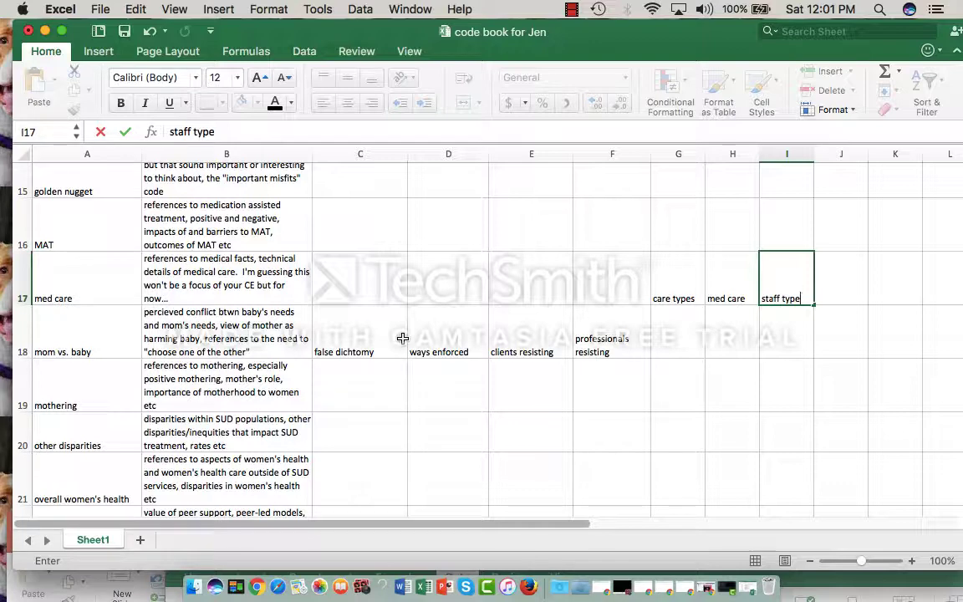
key("Tab")
type("m")
key("BackSpace")
type("MAT")
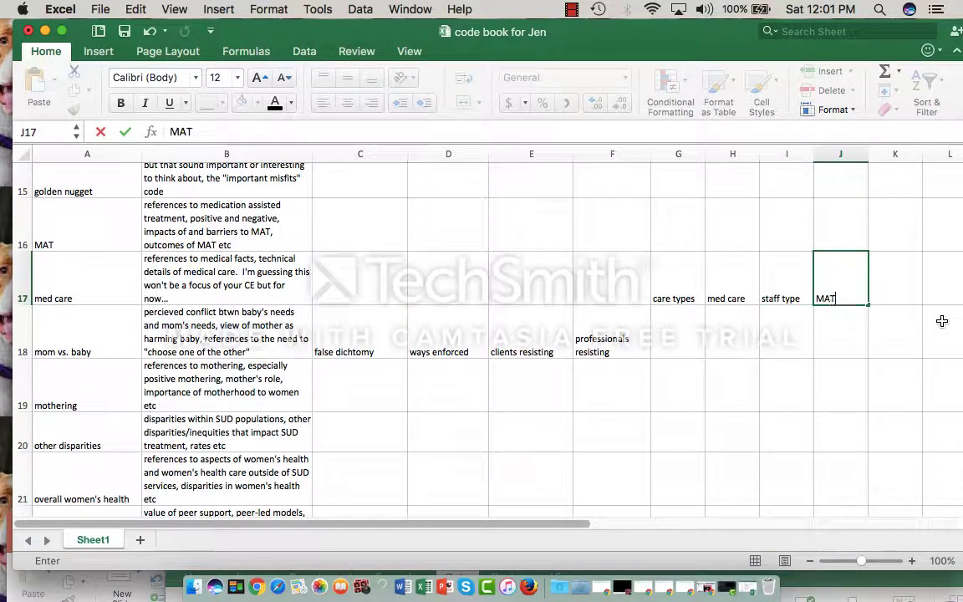
left_click(677, 298)
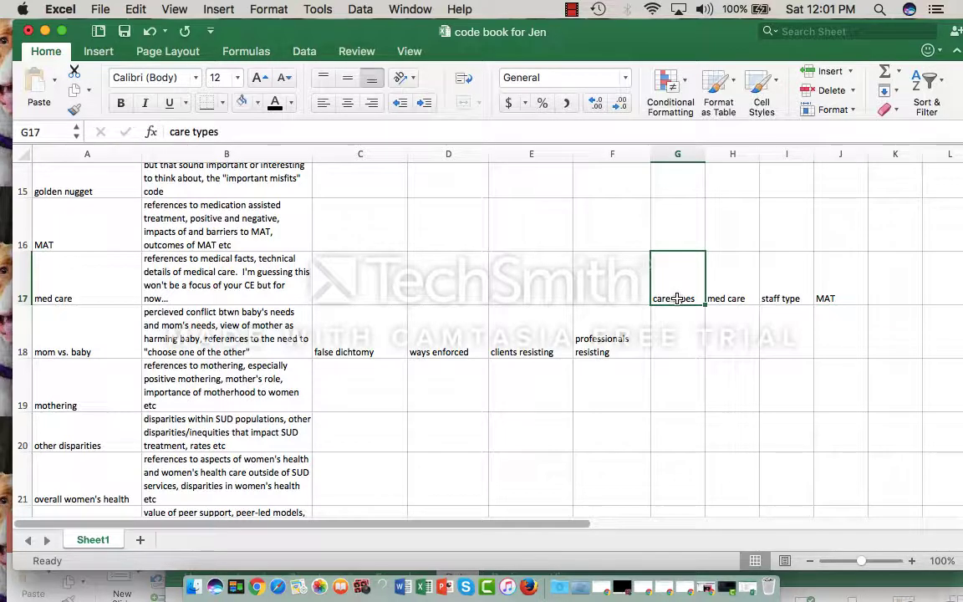
Step: Review the overall codebook layout, from its title (A1) and key informant headings down through the codes and their notes
scroll(429, 422, "up", 6)
scroll(429, 422, "up", 5)
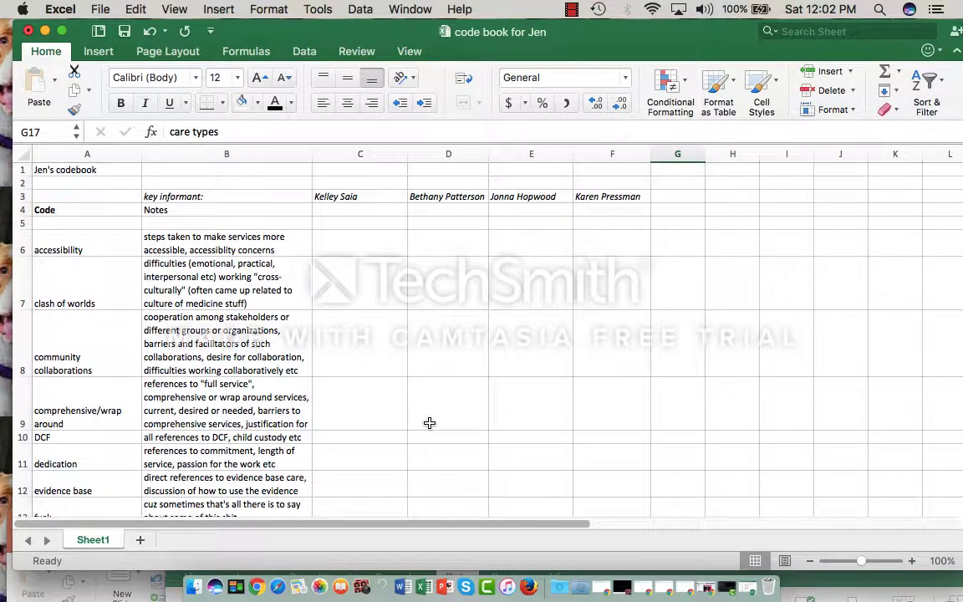
scroll(429, 422, "down", 10)
scroll(429, 422, "down", 3)
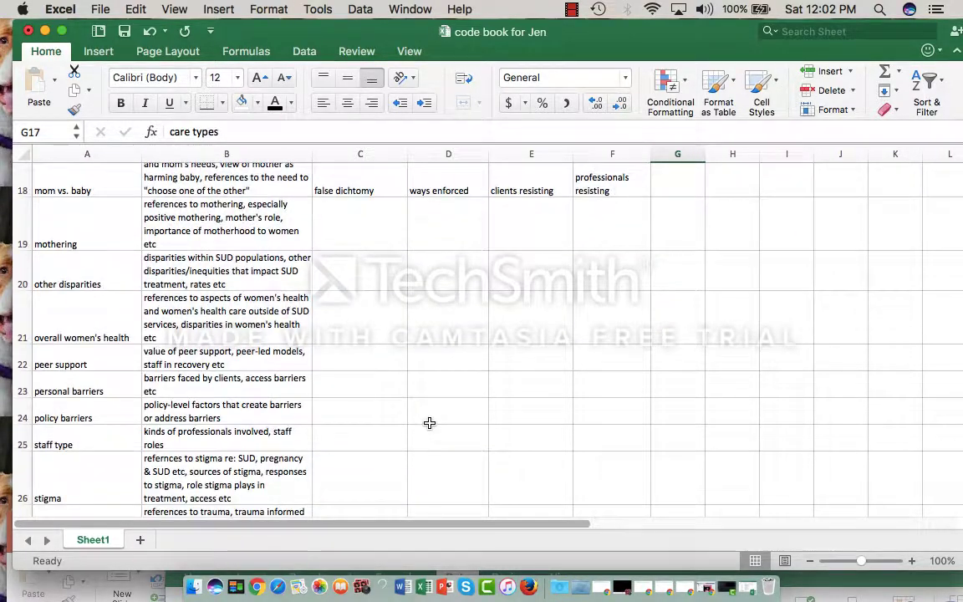
scroll(429, 422, "up", 10)
scroll(429, 422, "up", 3)
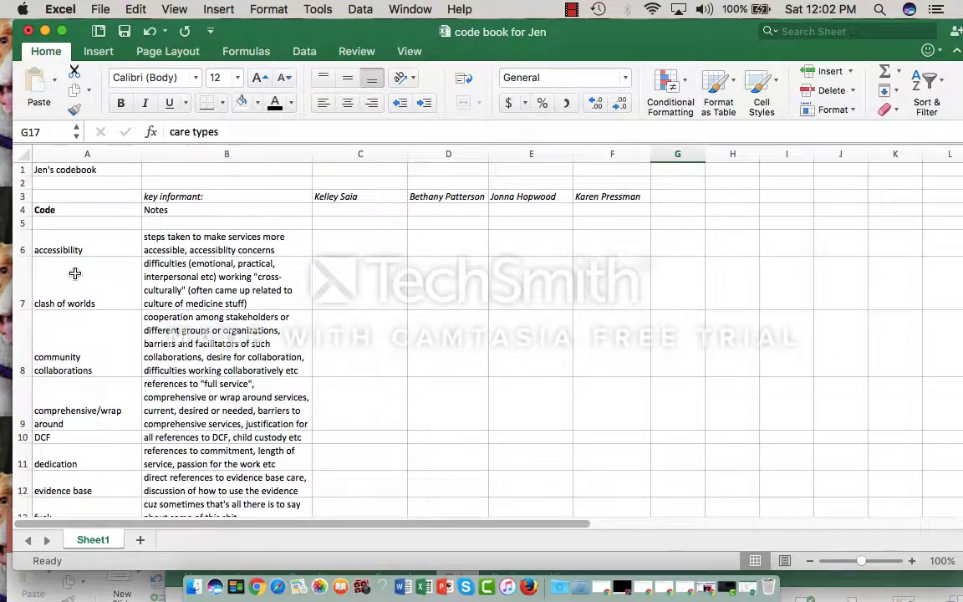
left_click(92, 169)
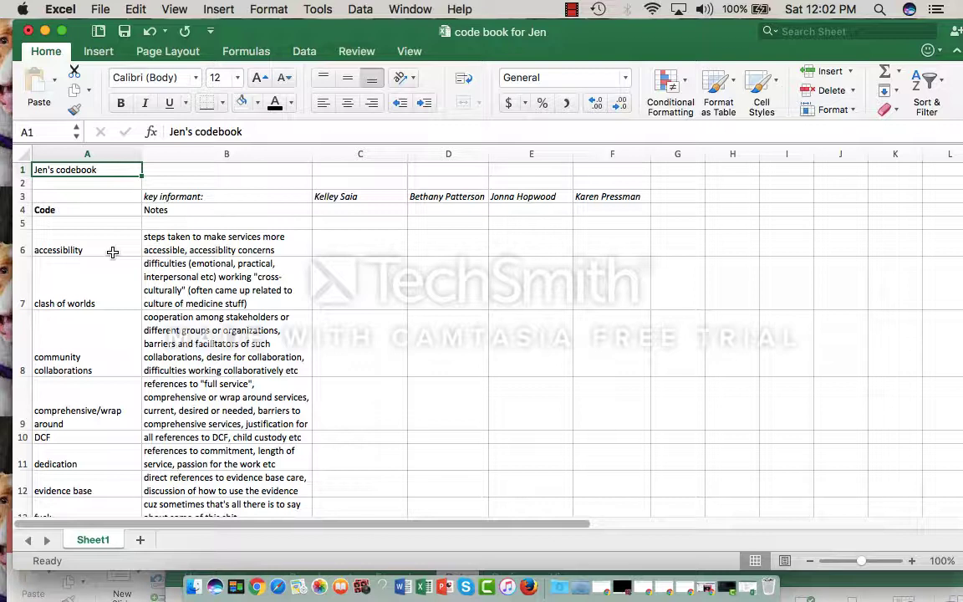
left_click(379, 294)
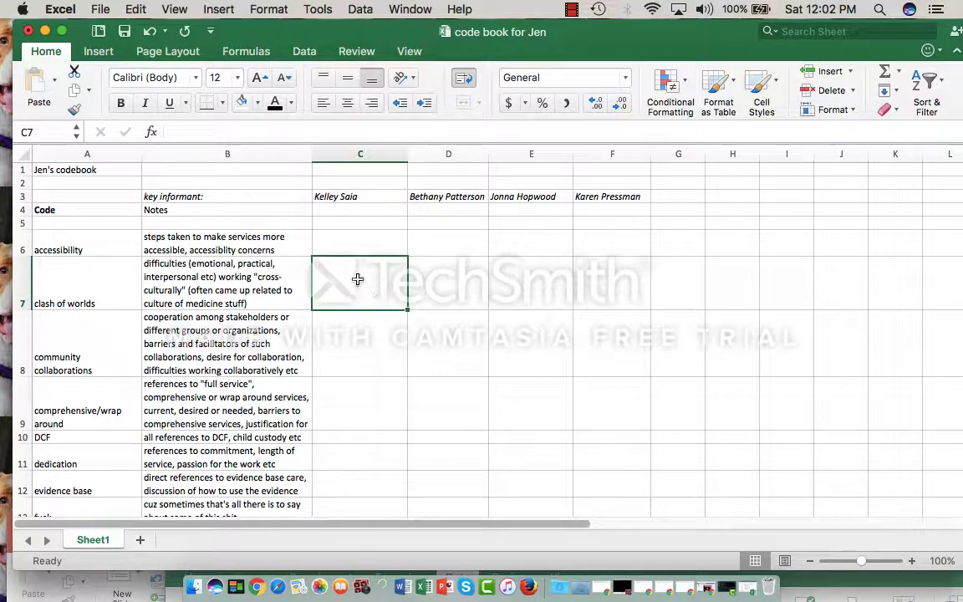
scroll(342, 230, "down", 5)
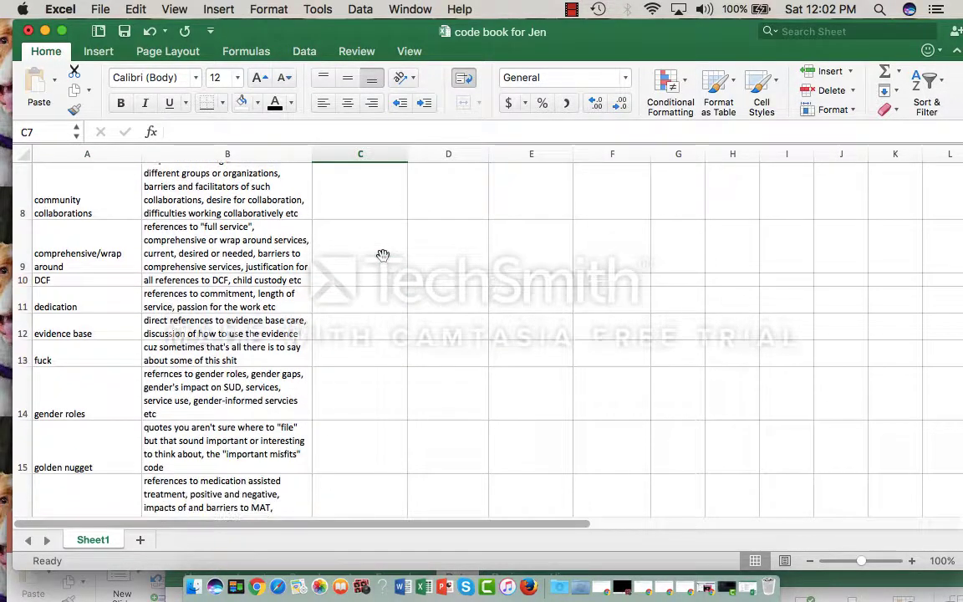
Step: Minimize the codebook, bring the "856 class 10" presentation into view in PowerPoint and review slides 21 to 23
left_click(44, 31)
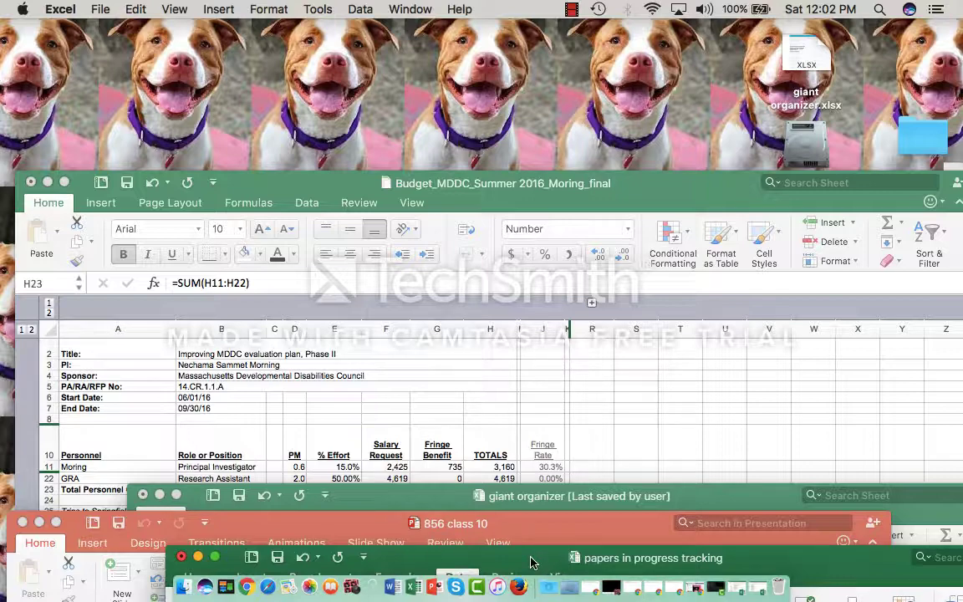
left_click_drag(539, 523, 561, 55)
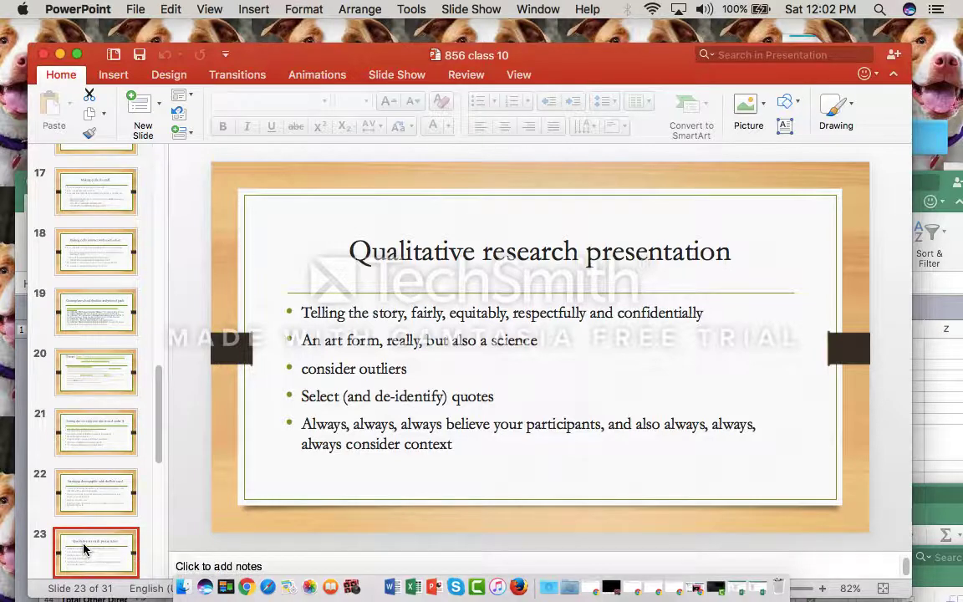
key("Up")
key("Up")
key("Up")
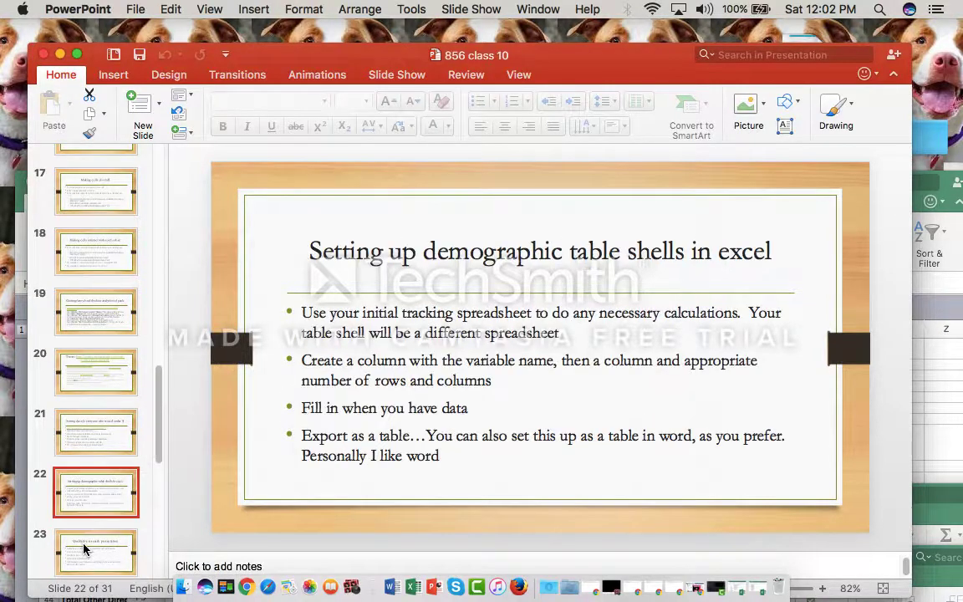
key("Down")
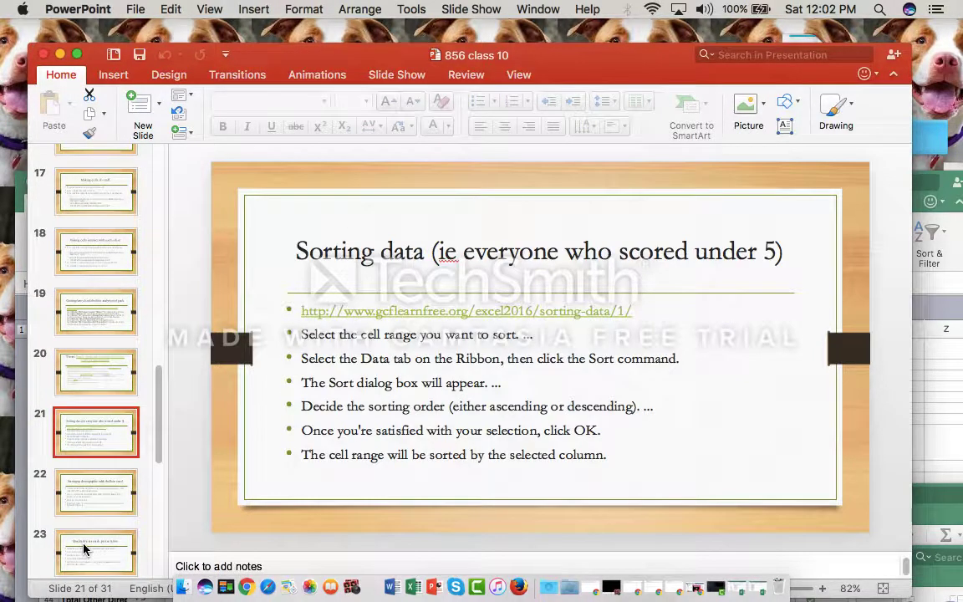